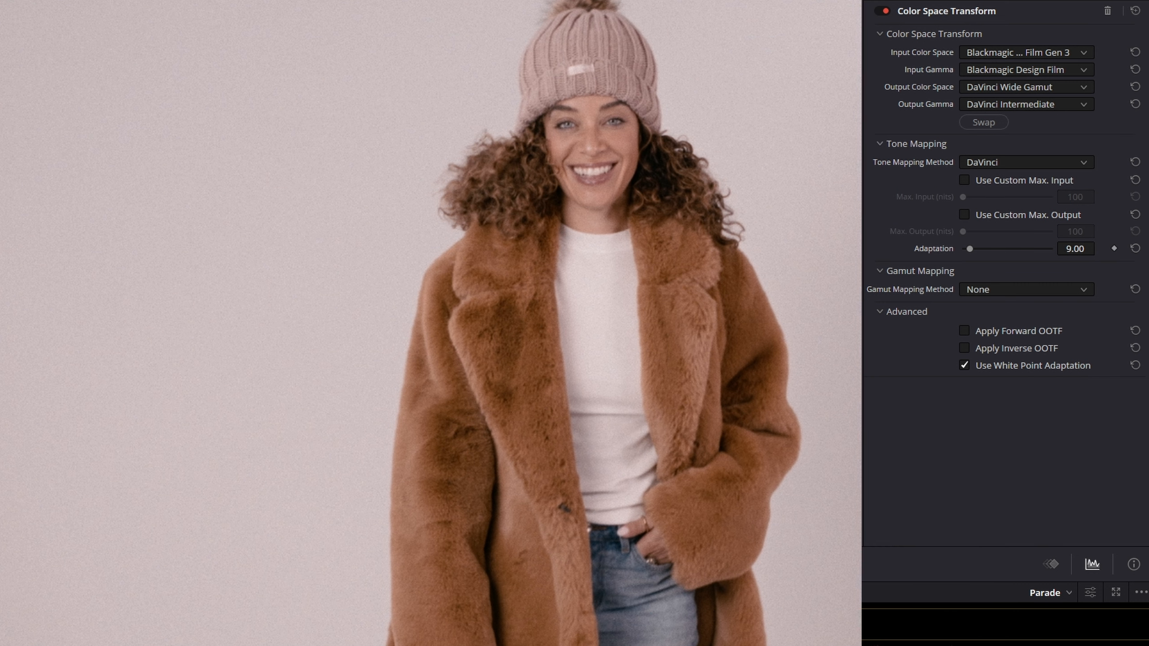
# Add a node before the IN node and set its Temp to -200.
pyautogui.moveTo(719, 598); pyautogui.dragTo(645, 605)
pyautogui.hotkey('shift', 's')
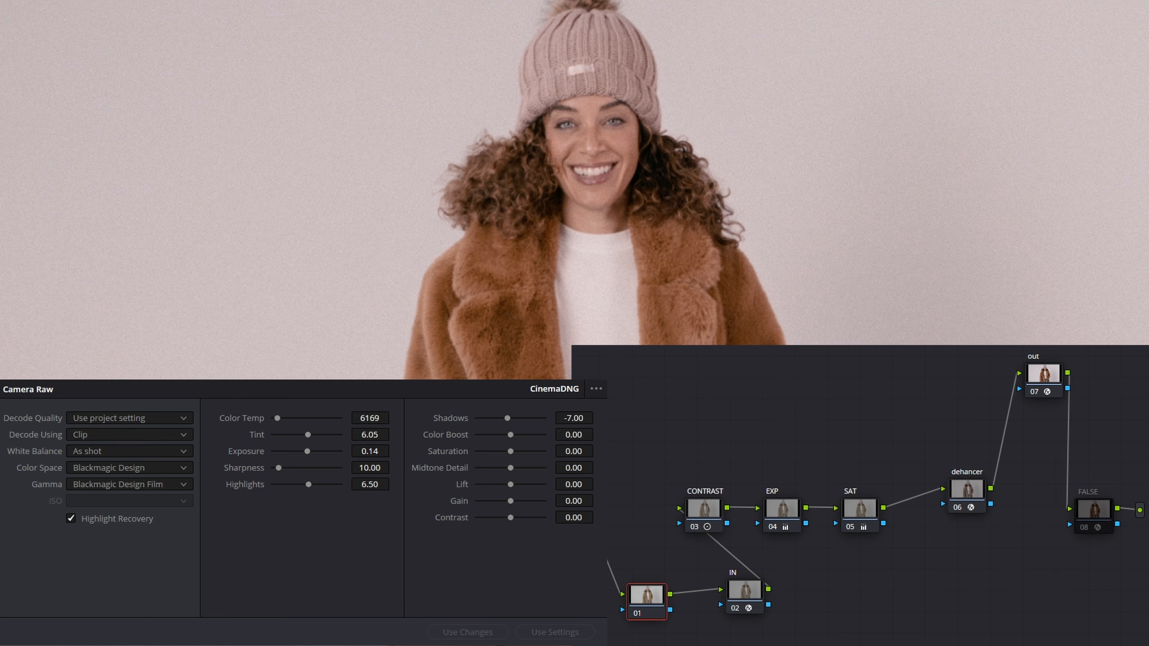
pyautogui.moveTo(152, 412); pyautogui.dragTo(138, 412)
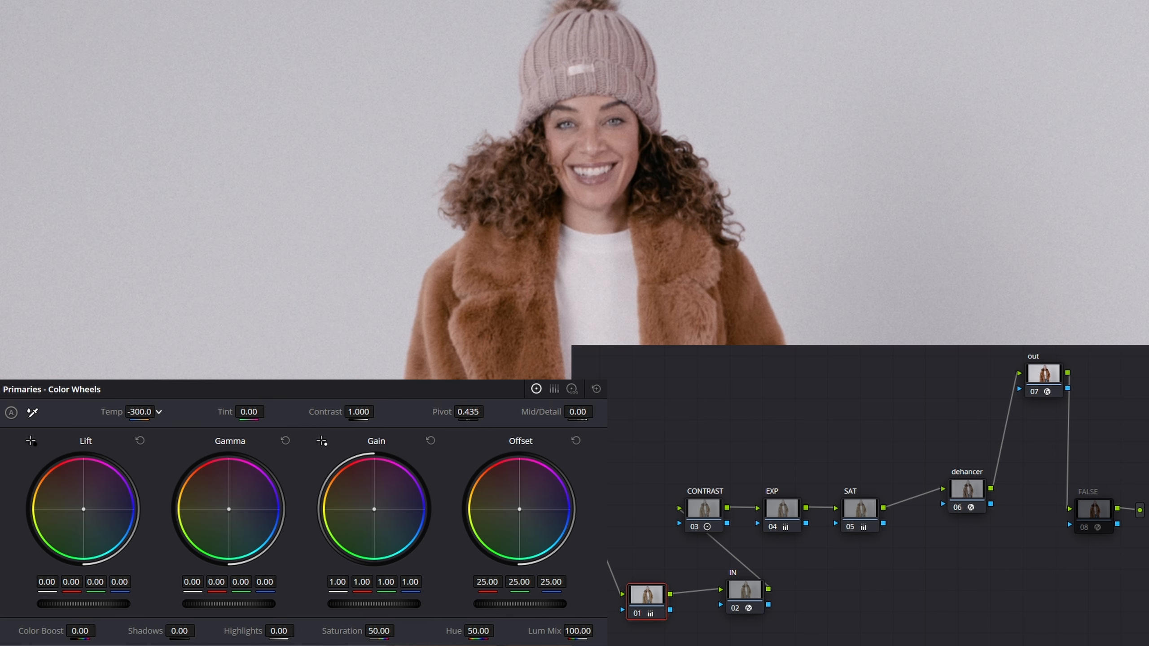
pyautogui.moveTo(142, 412); pyautogui.dragTo(138, 412)
pyautogui.doubleClick(138, 412)
pyautogui.click(139, 412)
pyautogui.write('-200')
pyautogui.press('Return')
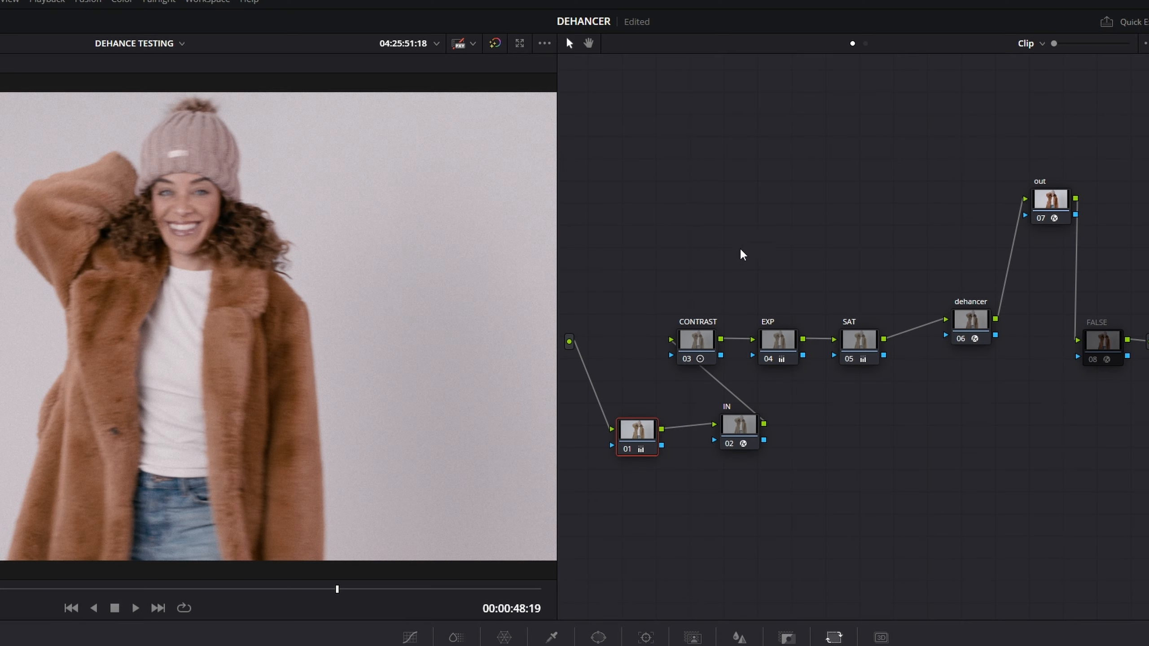
# Clean up the node graph and grab a still of the current grade, checking it in the gallery.
pyautogui.rightClick(673, 196)
pyautogui.click(734, 346)
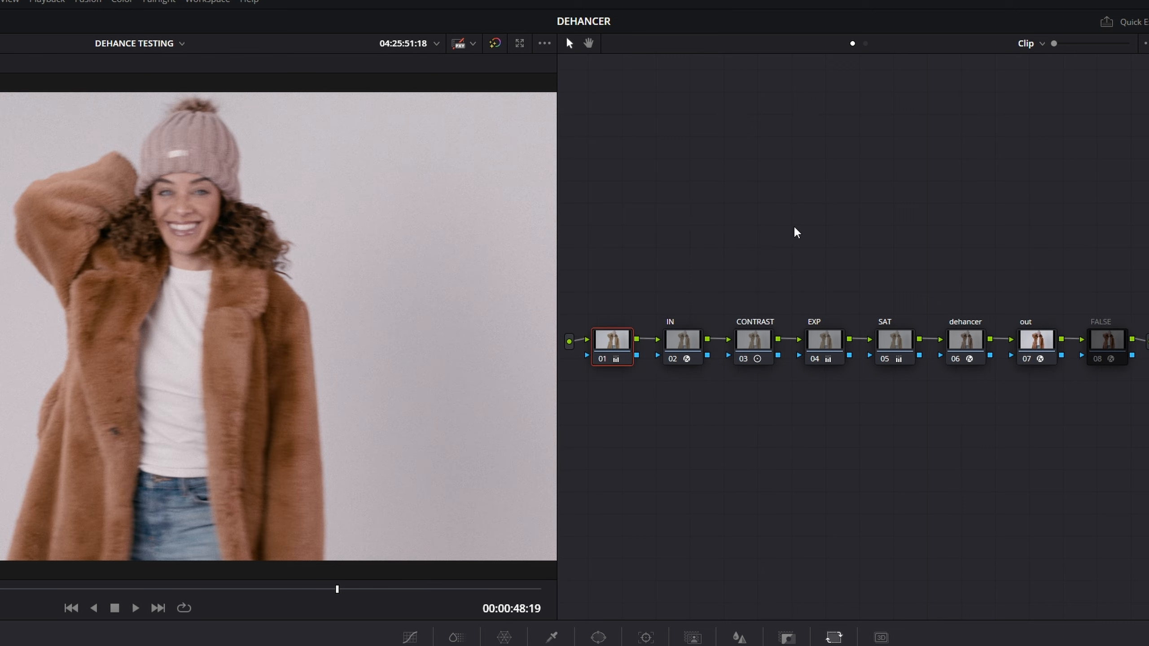
pyautogui.rightClick(210, 305)
pyautogui.click(213, 313)
pyautogui.click(35, 20)
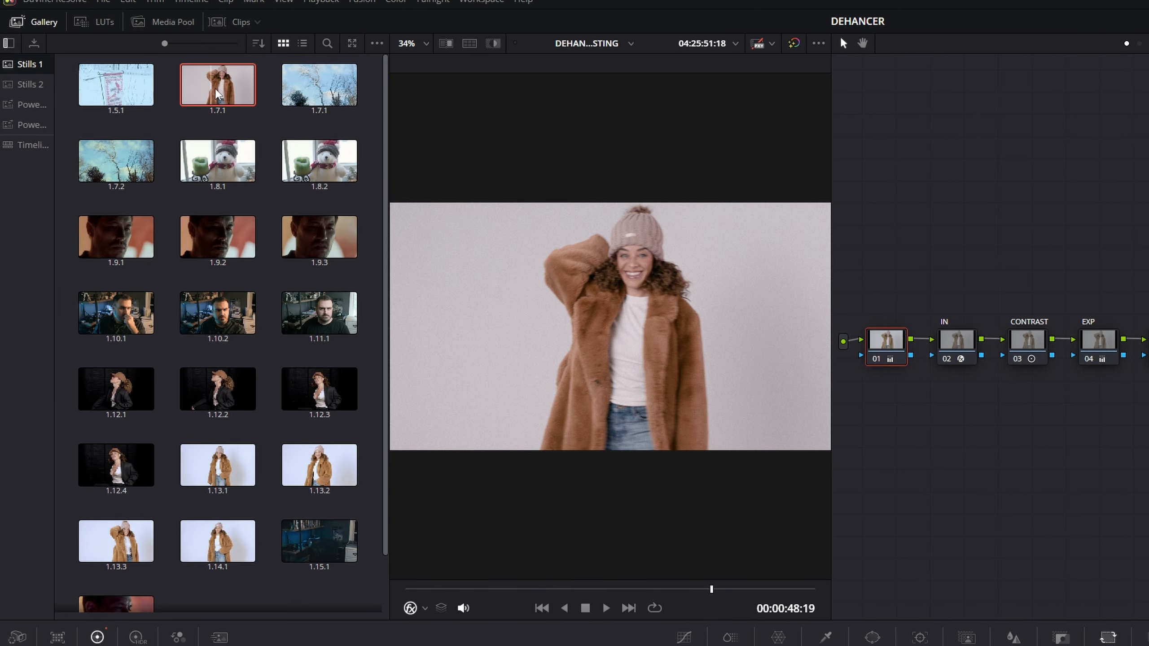
pyautogui.click(55, 27)
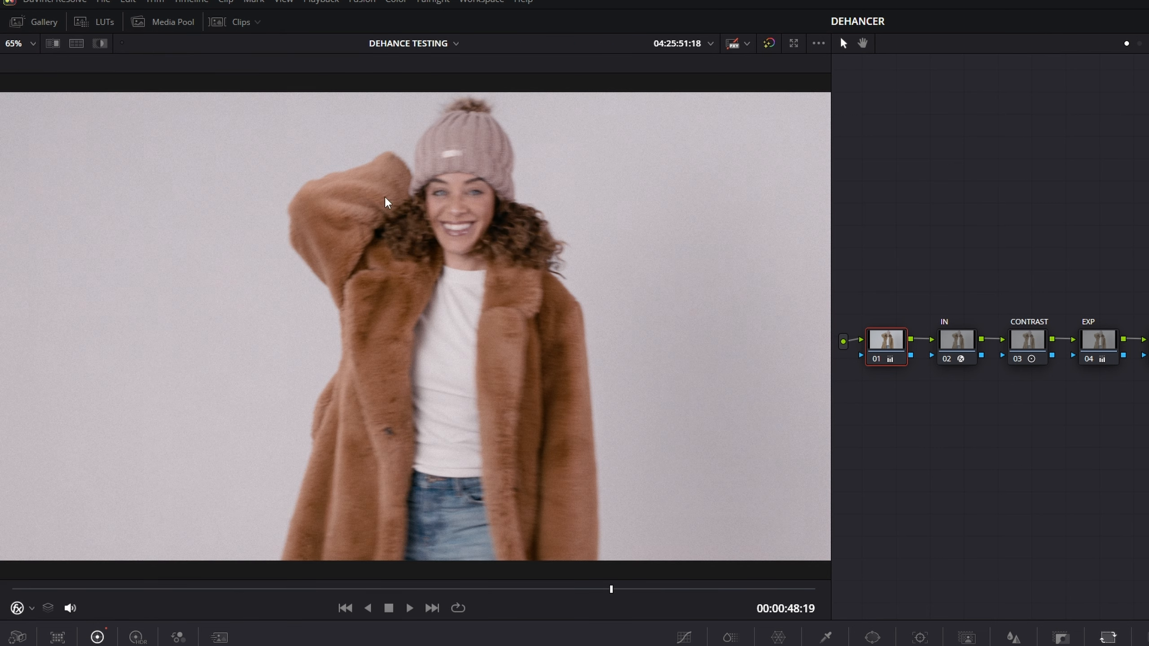
# Apply the brown-coat still's grade (1.7.1) to clip 04 and preview it full screen.
pyautogui.click(214, 23)
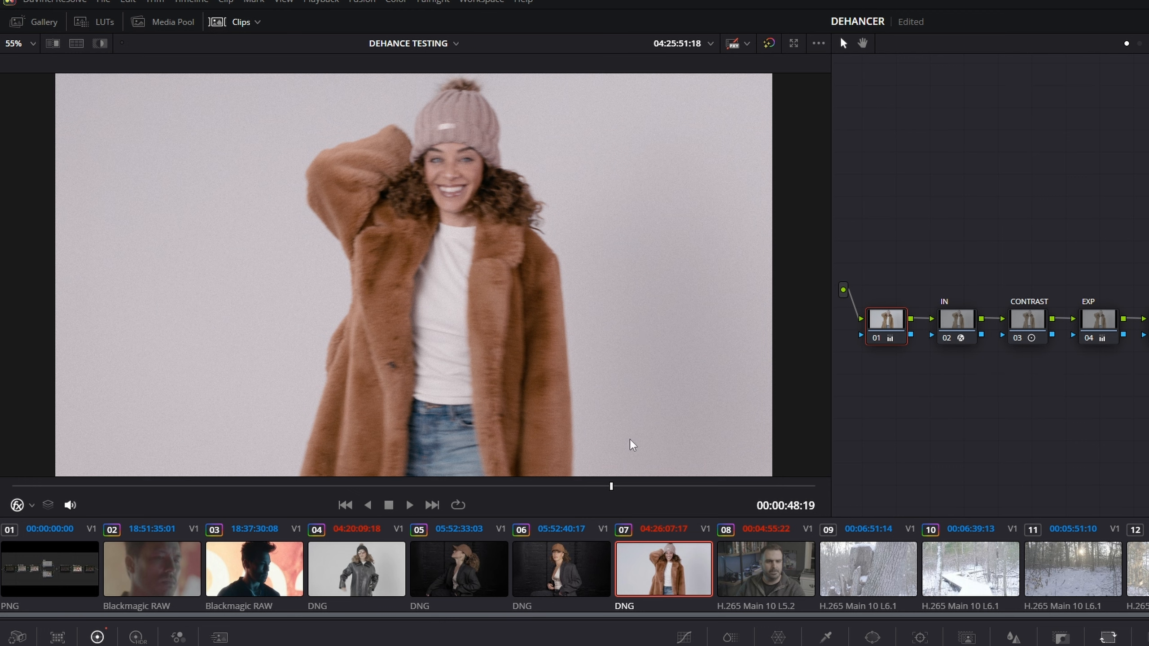
pyautogui.click(376, 584)
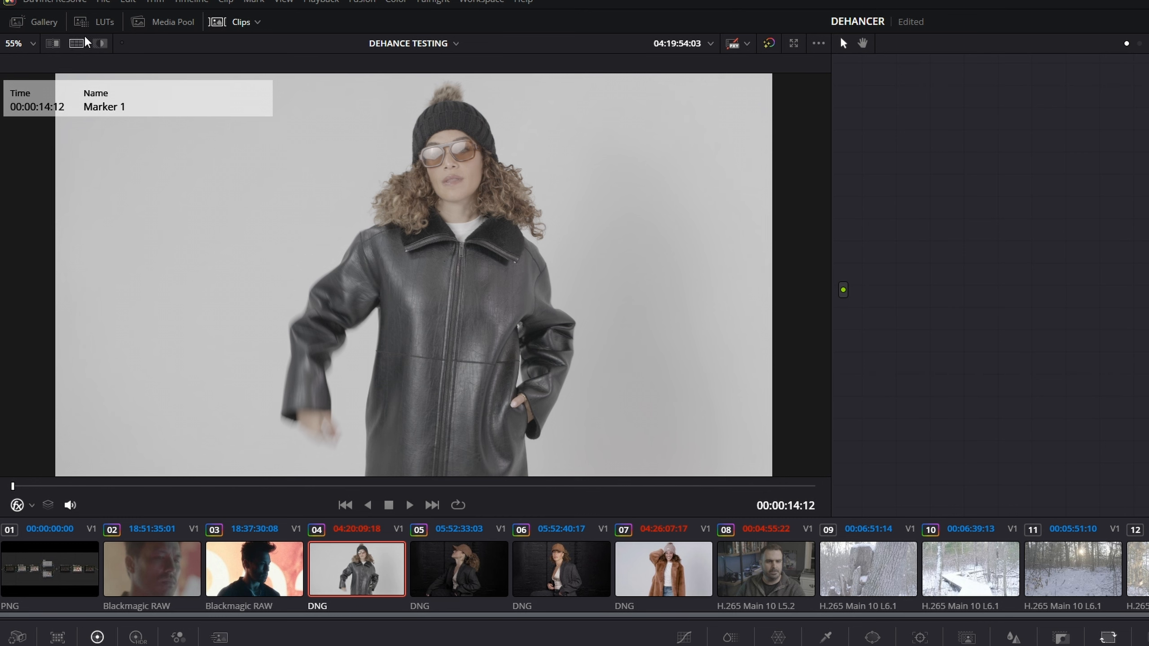
pyautogui.click(36, 22)
pyautogui.rightClick(208, 91)
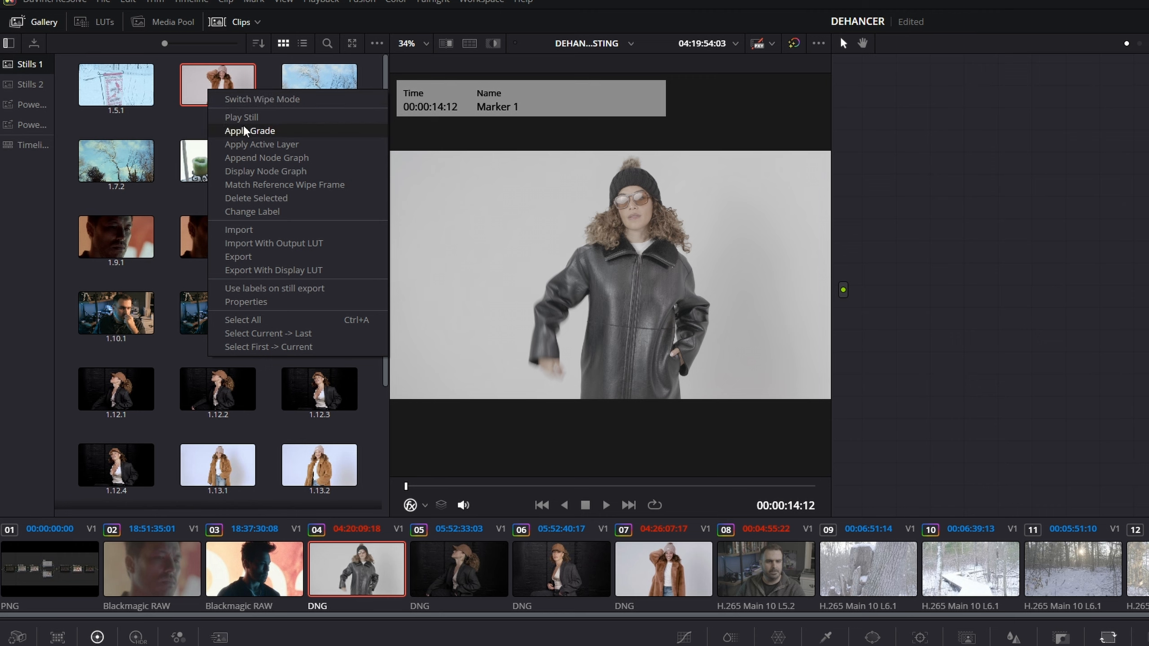
pyautogui.click(224, 126)
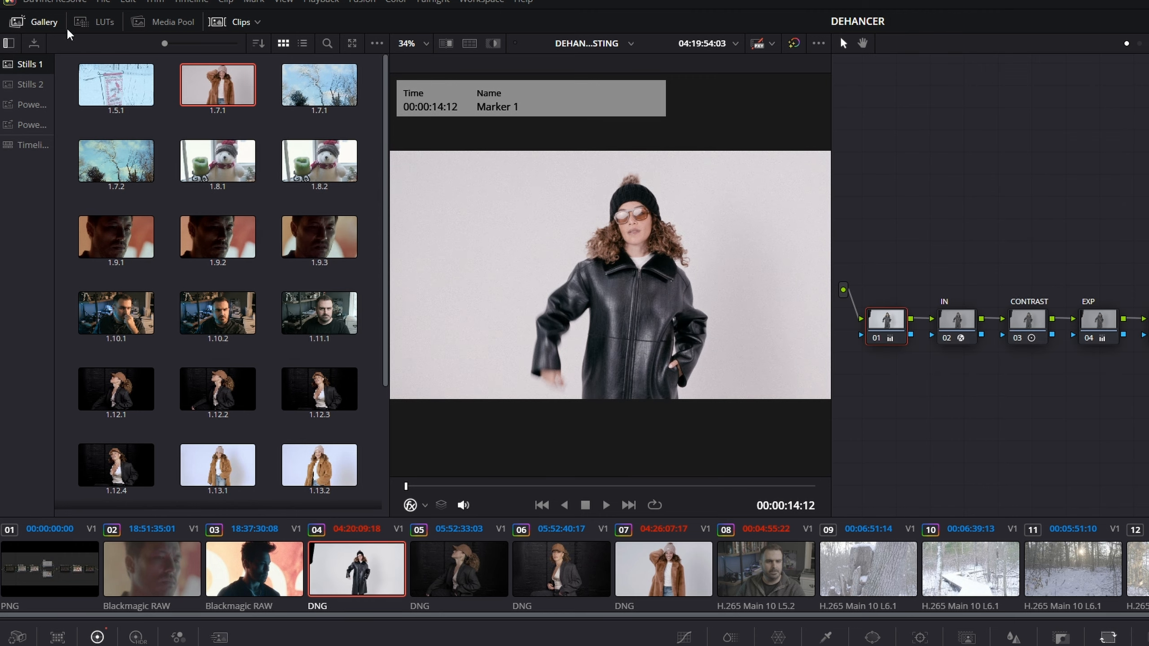
pyautogui.click(36, 21)
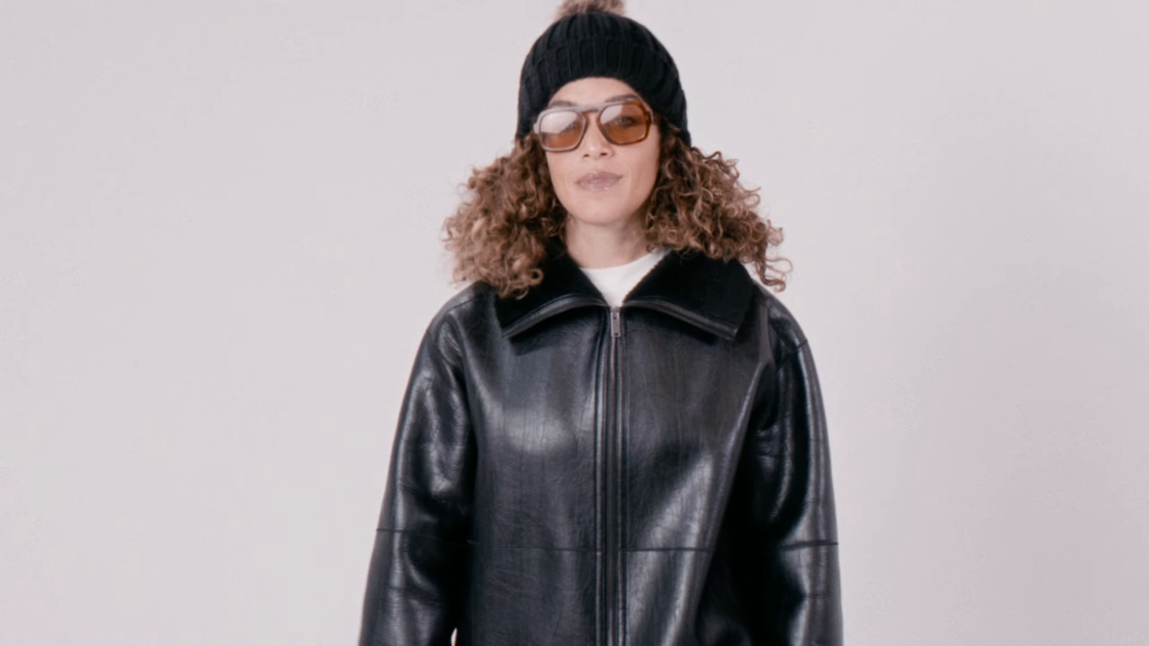
pyautogui.press('Escape')
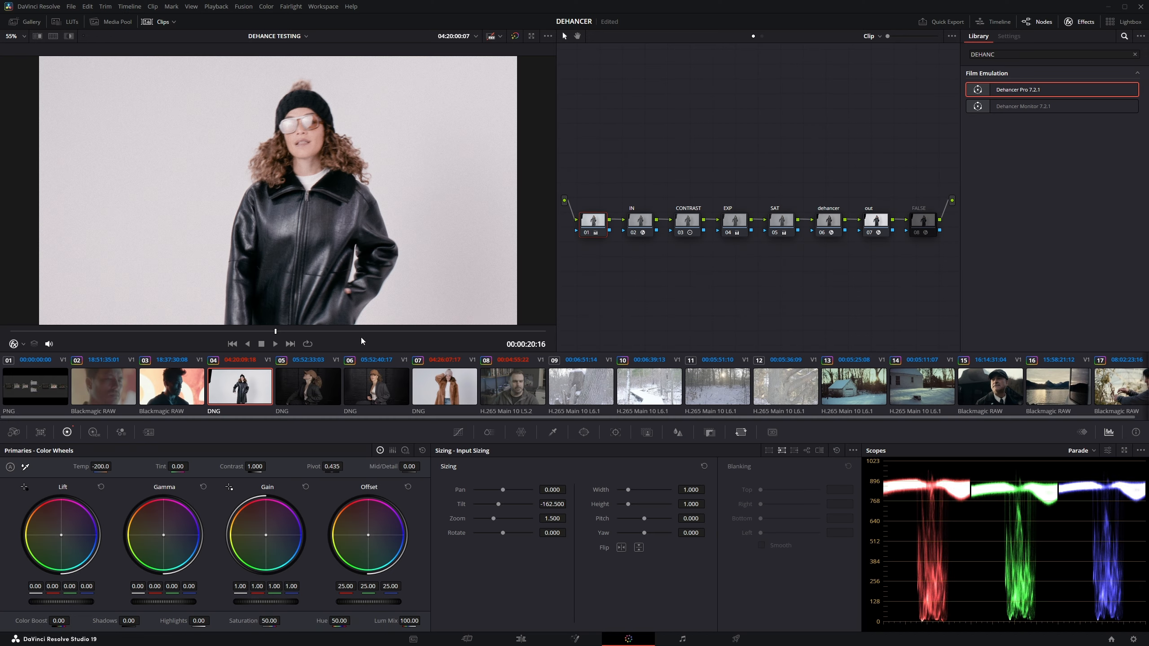
# Set the dehancer node's Print profile to Kodak Endura Glossy Paper and play the clip full screen.
pyautogui.click(831, 228)
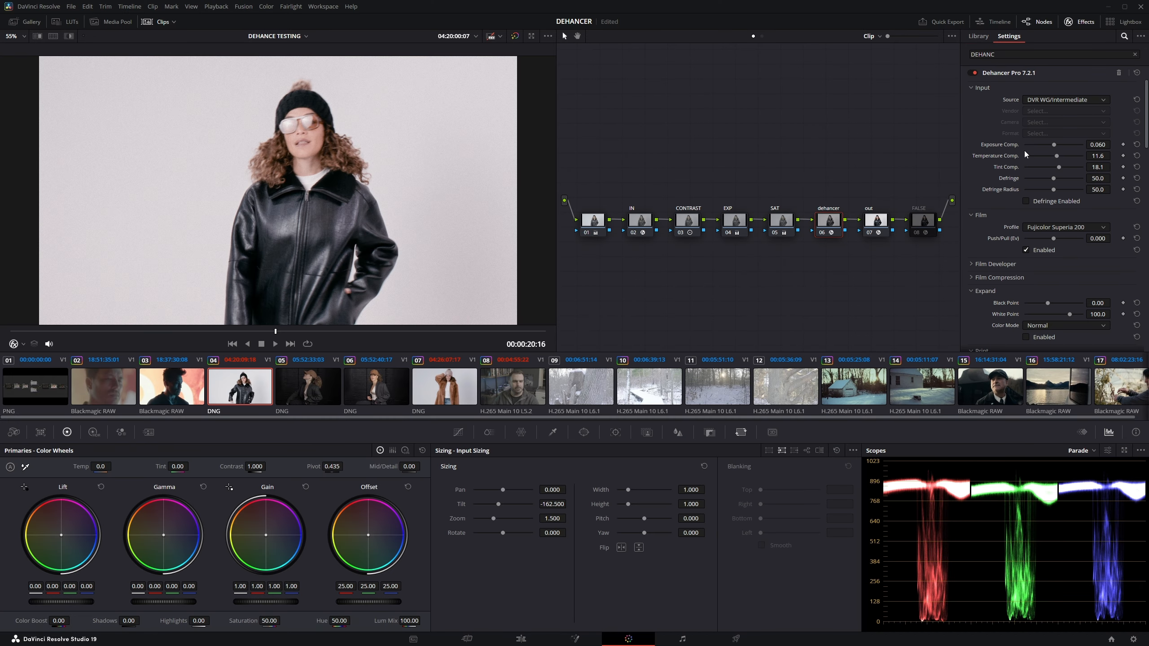
pyautogui.hotkey('alt', 'f')
pyautogui.scroll(-8, 1147, 110)
pyautogui.scroll(-10, 982, 265)
pyautogui.scroll(10, 1002, 226)
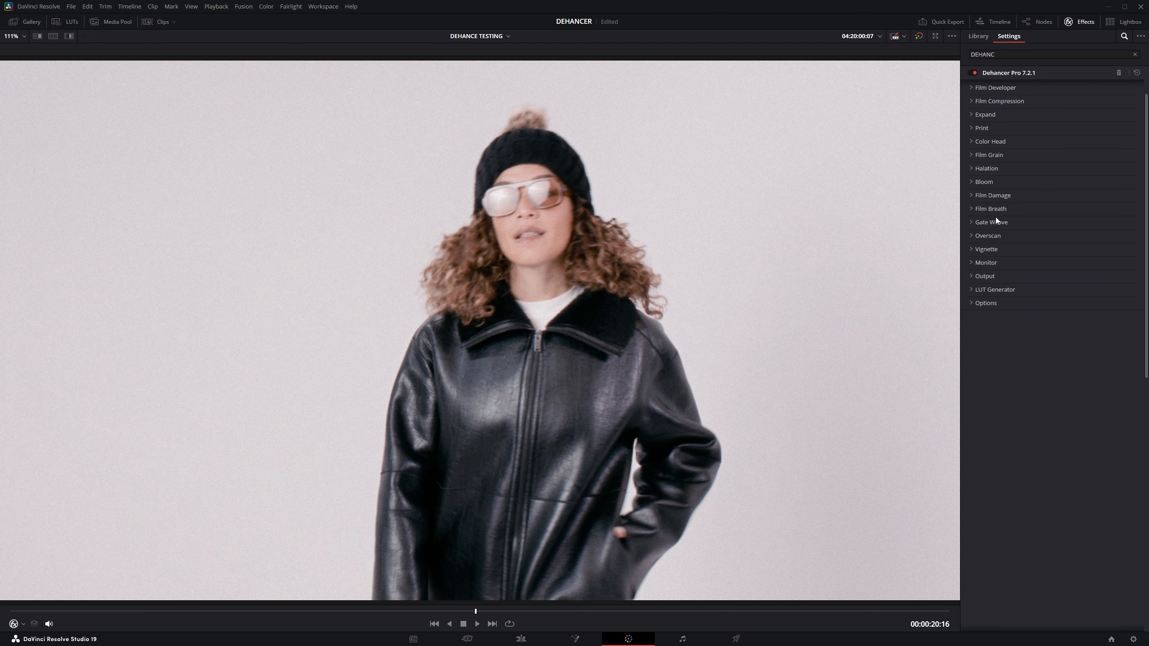
pyautogui.click(980, 129)
pyautogui.click(1046, 170)
pyautogui.click(1063, 221)
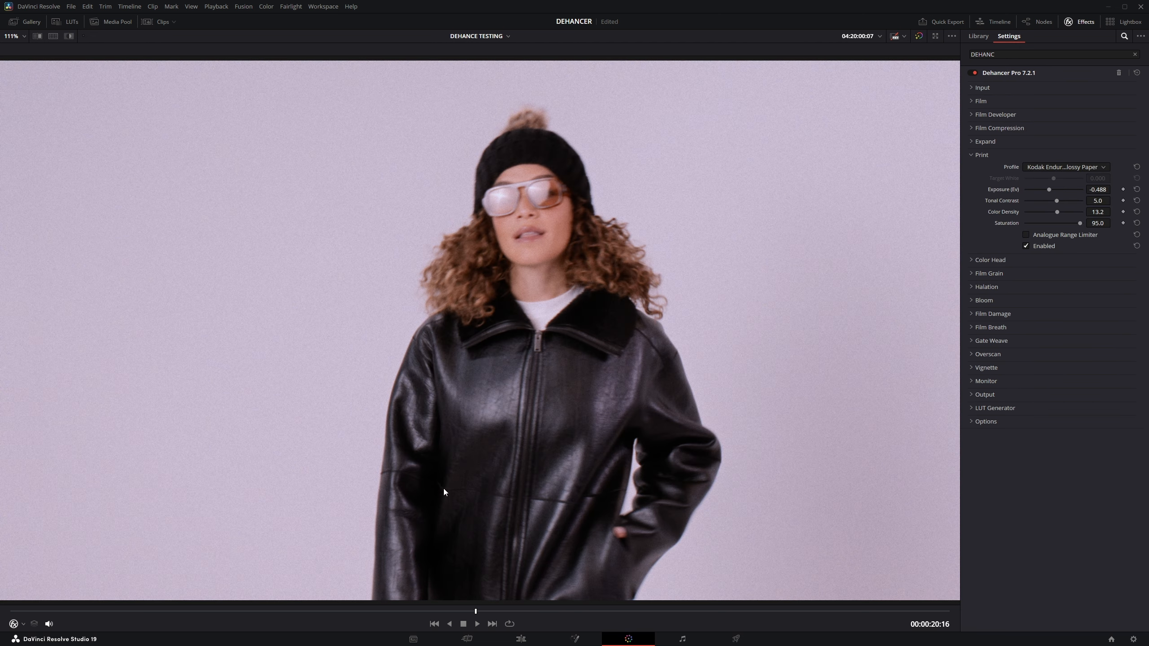
pyautogui.hotkey('ctrl', 'f')
pyautogui.press('space')
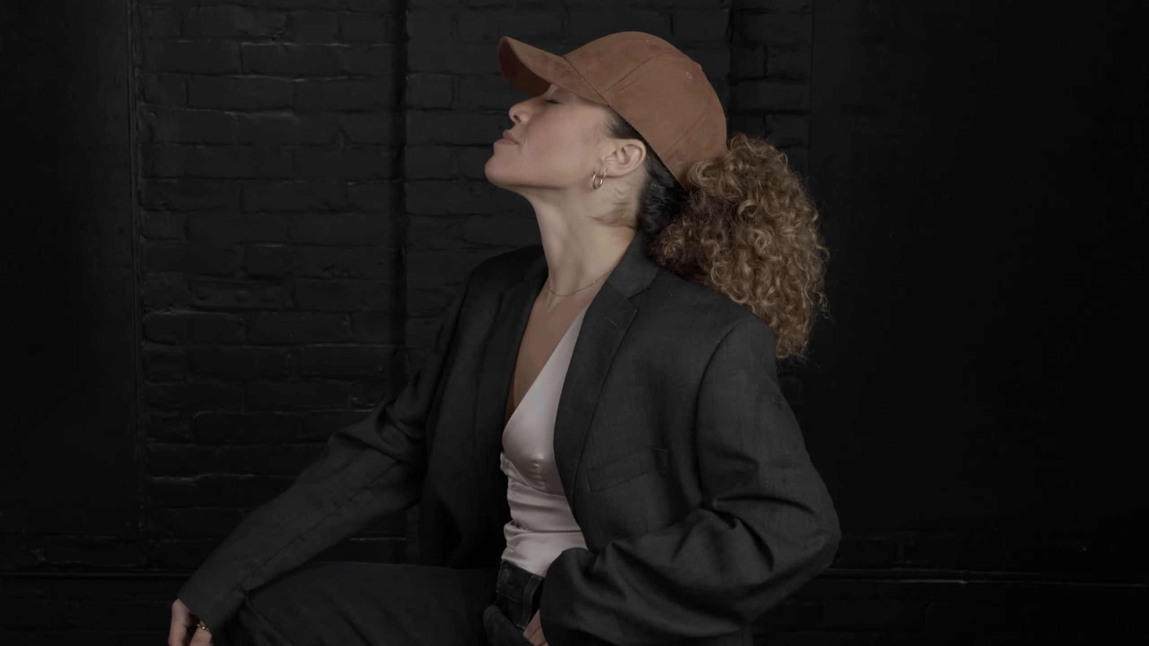
# Delete all existing grading nodes from clip 05.
pyautogui.press('Escape')
pyautogui.hotkey('alt', 'f')
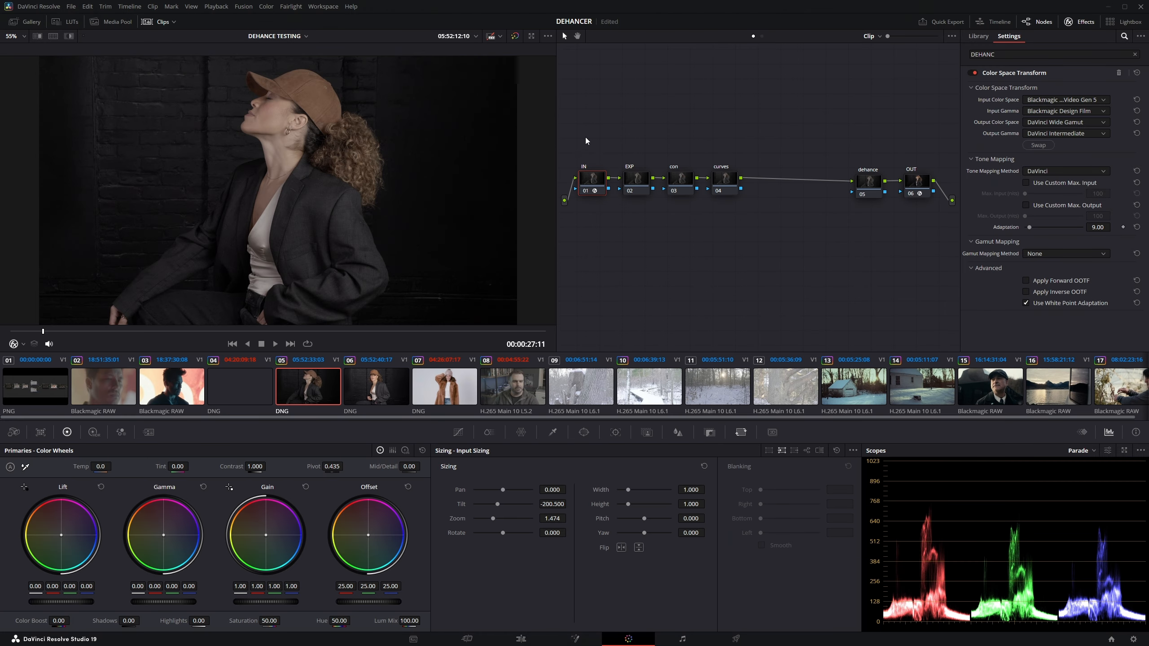
pyautogui.moveTo(594, 153); pyautogui.dragTo(915, 267)
pyautogui.press('Delete')
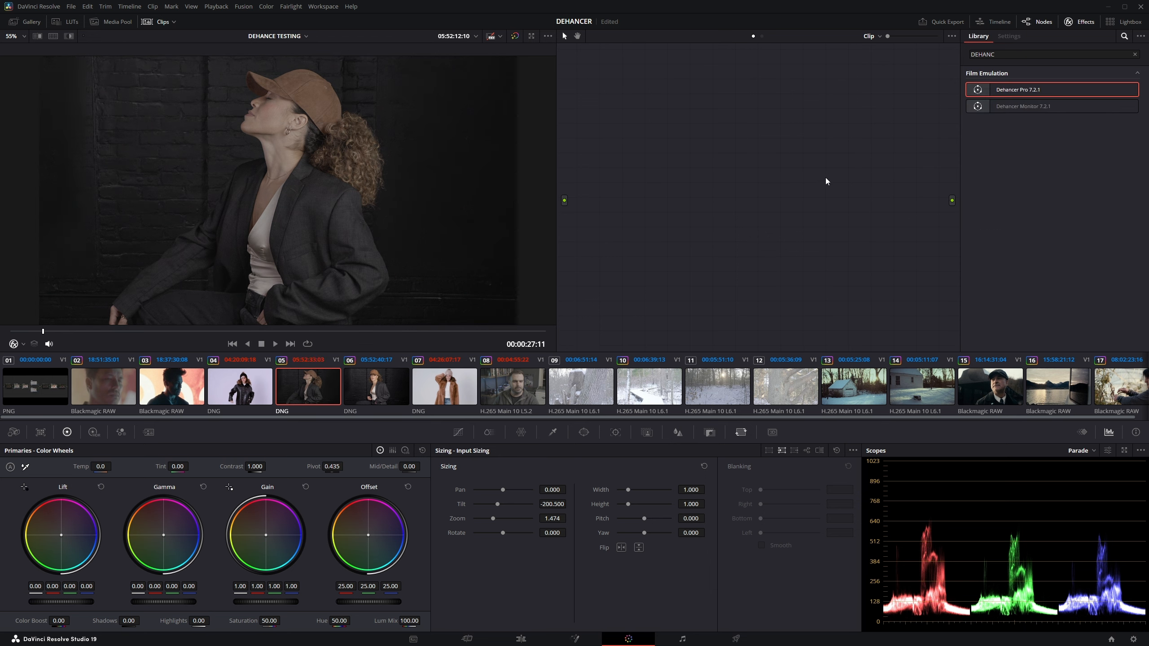
# Apply the brown-coat still's grade (1.7.1) to clip 05.
pyautogui.click(27, 21)
pyautogui.rightClick(153, 69)
pyautogui.click(179, 94)
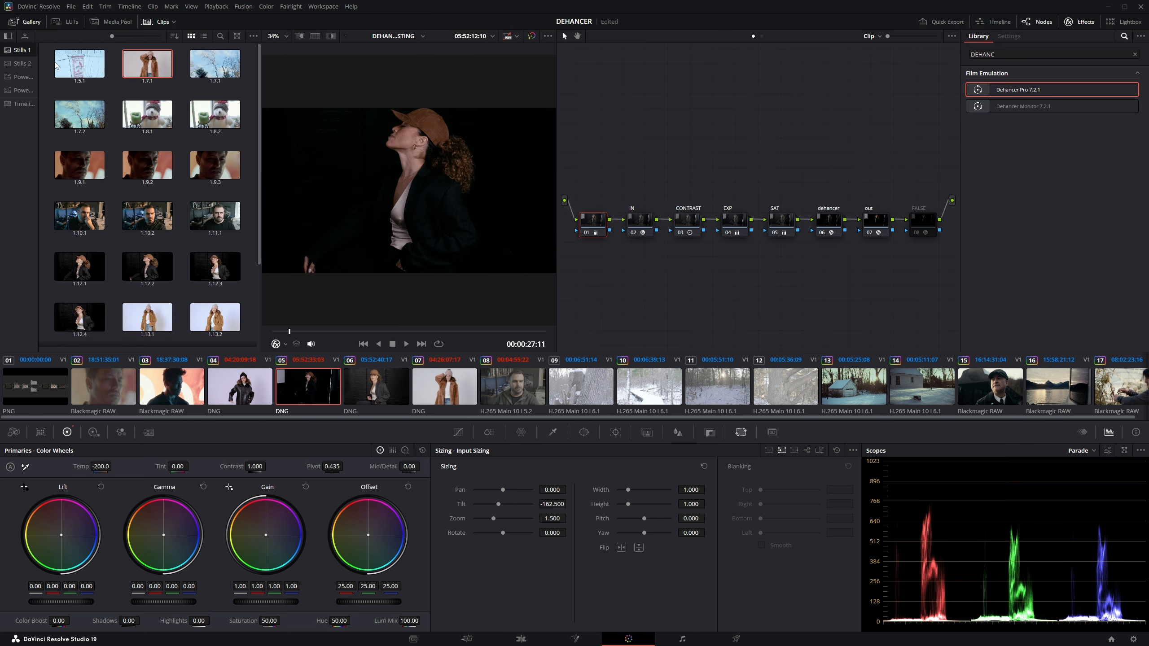
pyautogui.click(26, 21)
# Reset the node grade on the EXP node.
pyautogui.click(692, 221)
pyautogui.rightClick(733, 219)
pyautogui.click(751, 226)
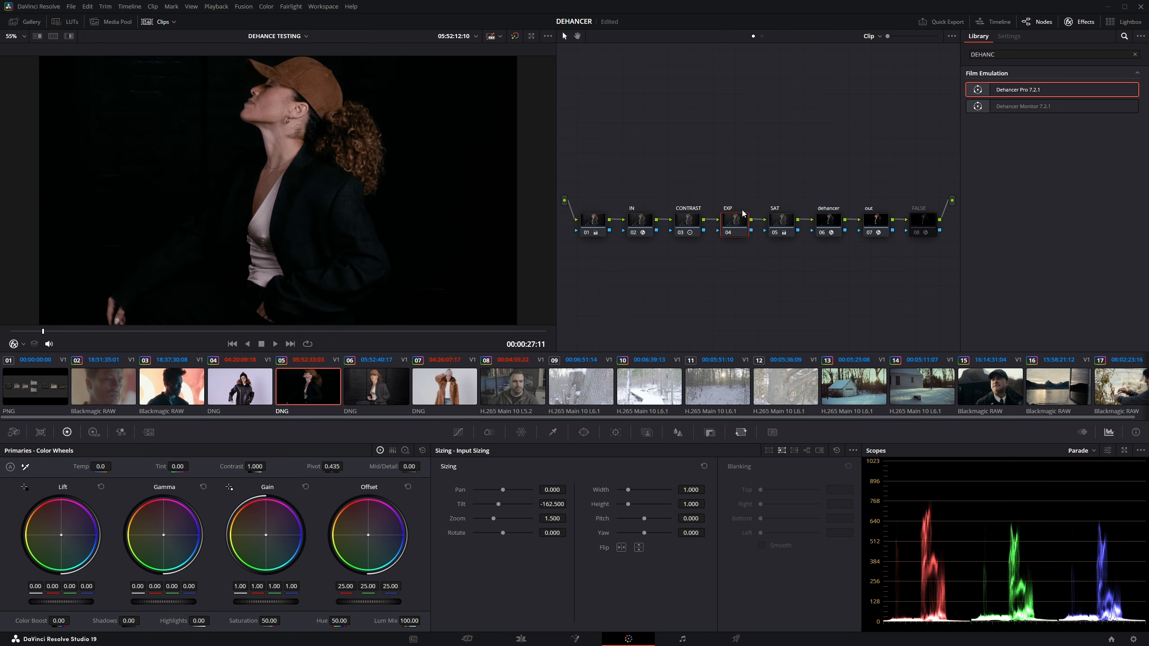
# Reset the exposure, temperature and tint compensation in the dehancer node's Input settings.
pyautogui.click(830, 221)
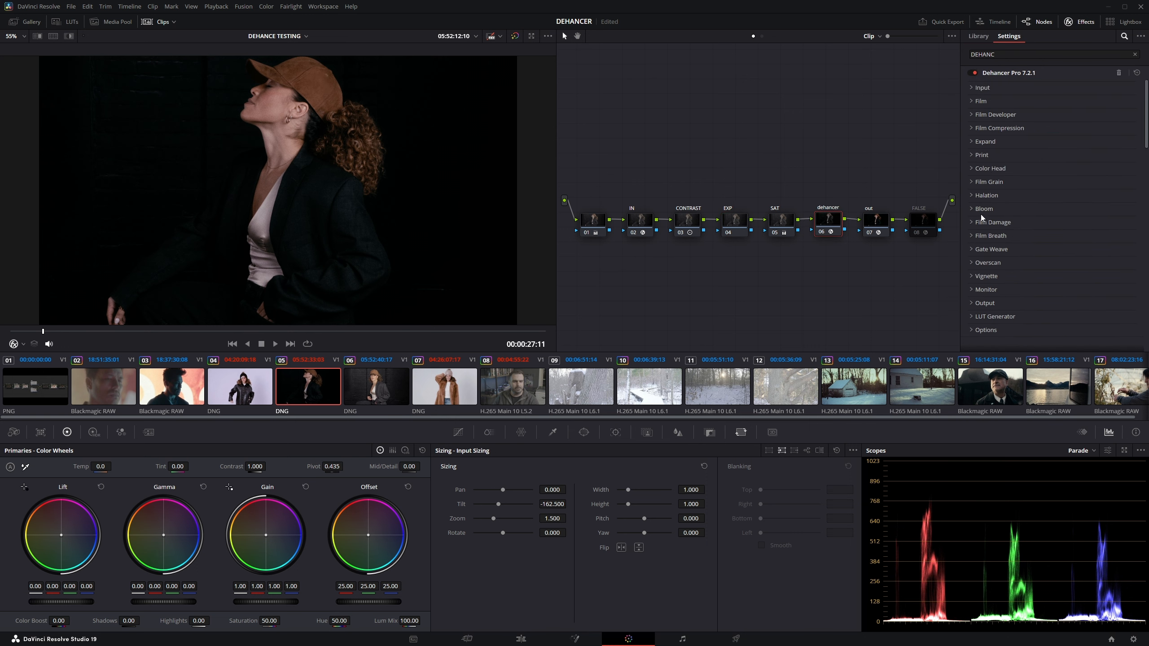
pyautogui.click(982, 89)
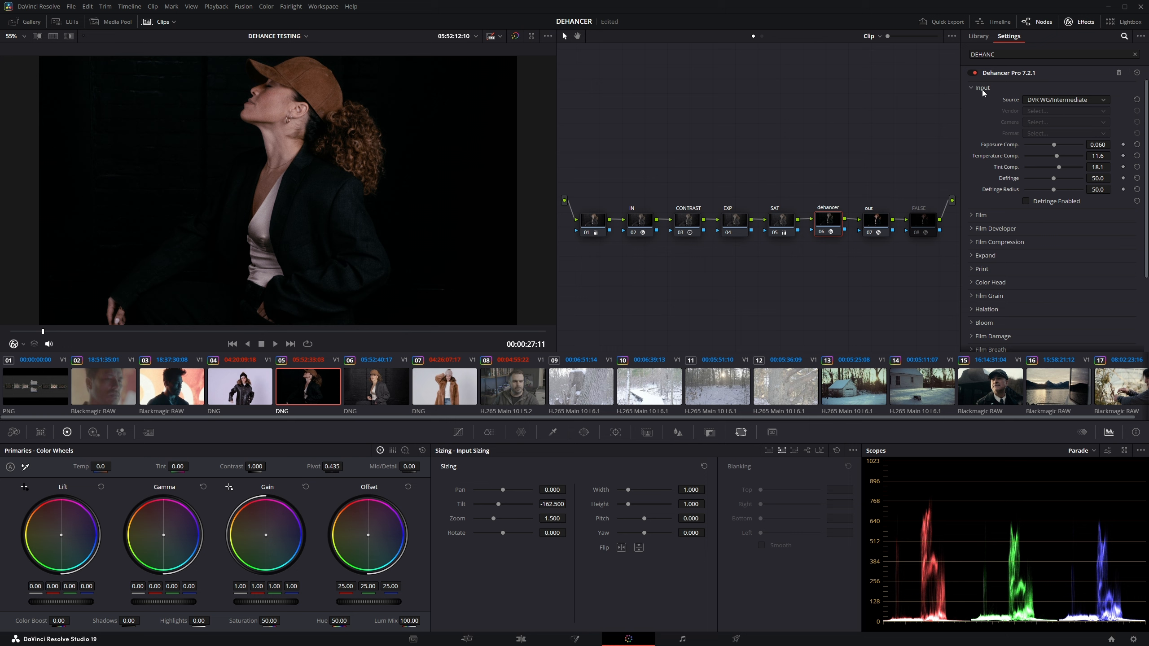
pyautogui.click(1137, 145)
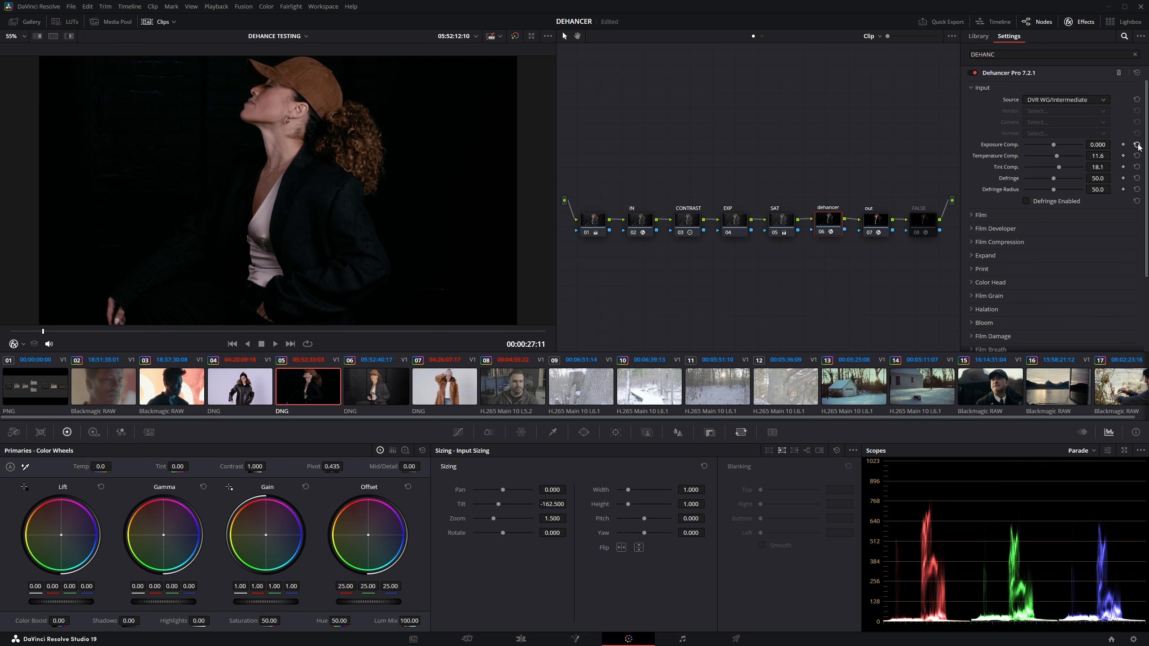
pyautogui.click(1137, 156)
pyautogui.click(1137, 167)
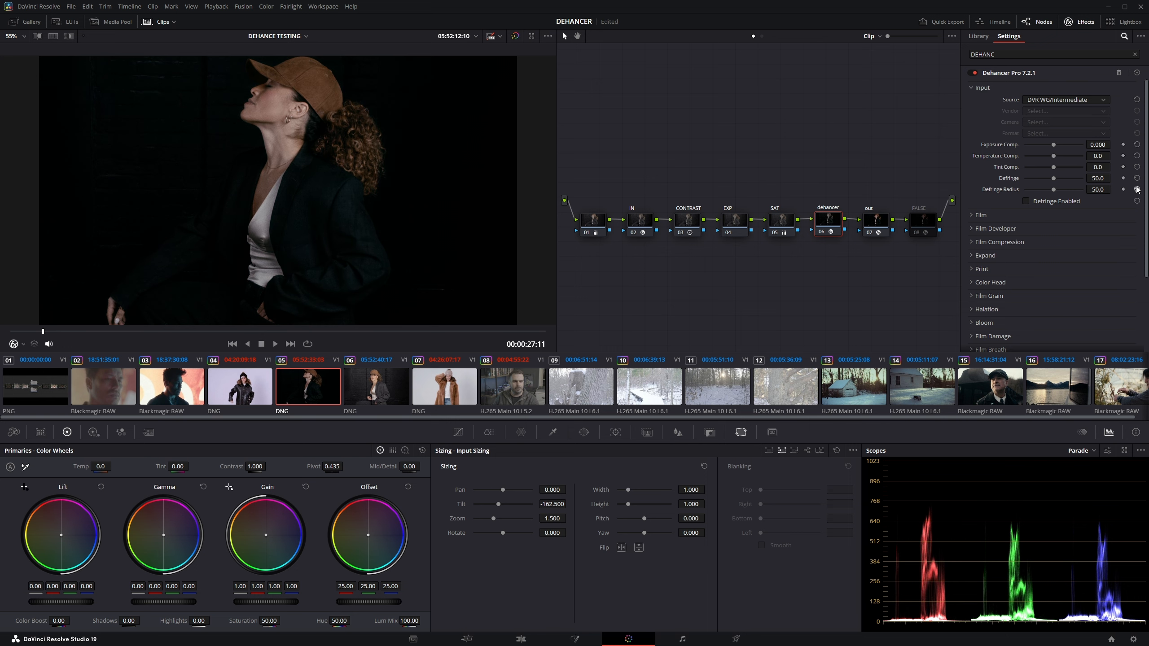
# Reset the Print exposure, tonal contrast, color density and saturation in the dehancer node.
pyautogui.scroll(-1, 999, 270)
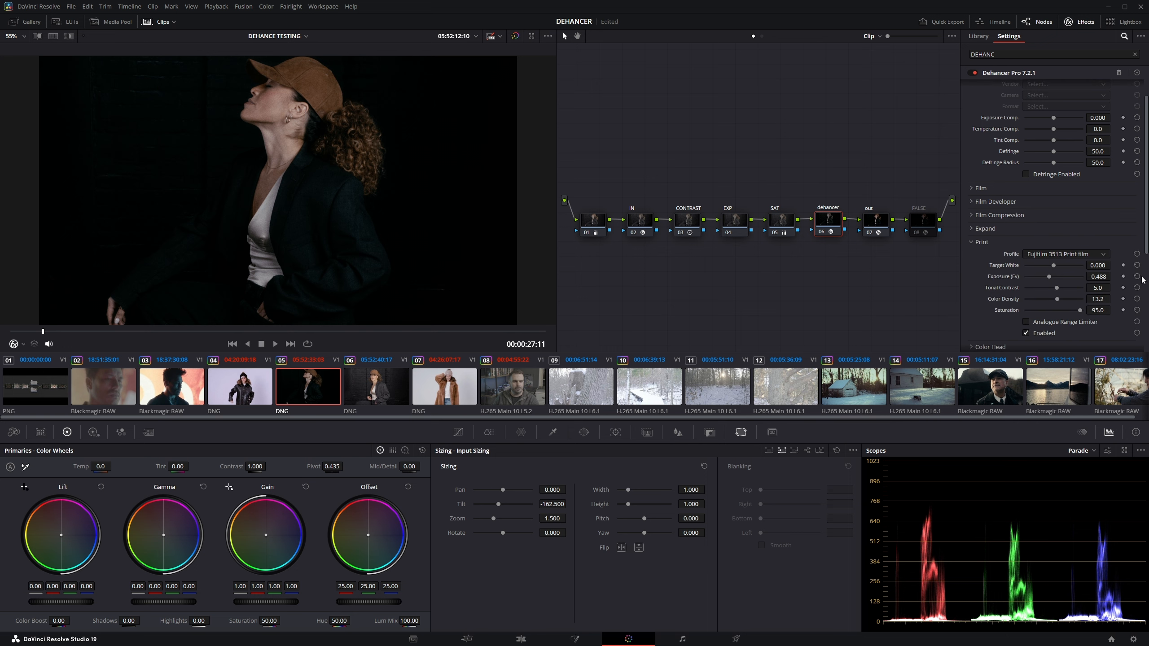
pyautogui.click(1137, 277)
pyautogui.click(1137, 288)
pyautogui.click(1136, 300)
pyautogui.click(1137, 310)
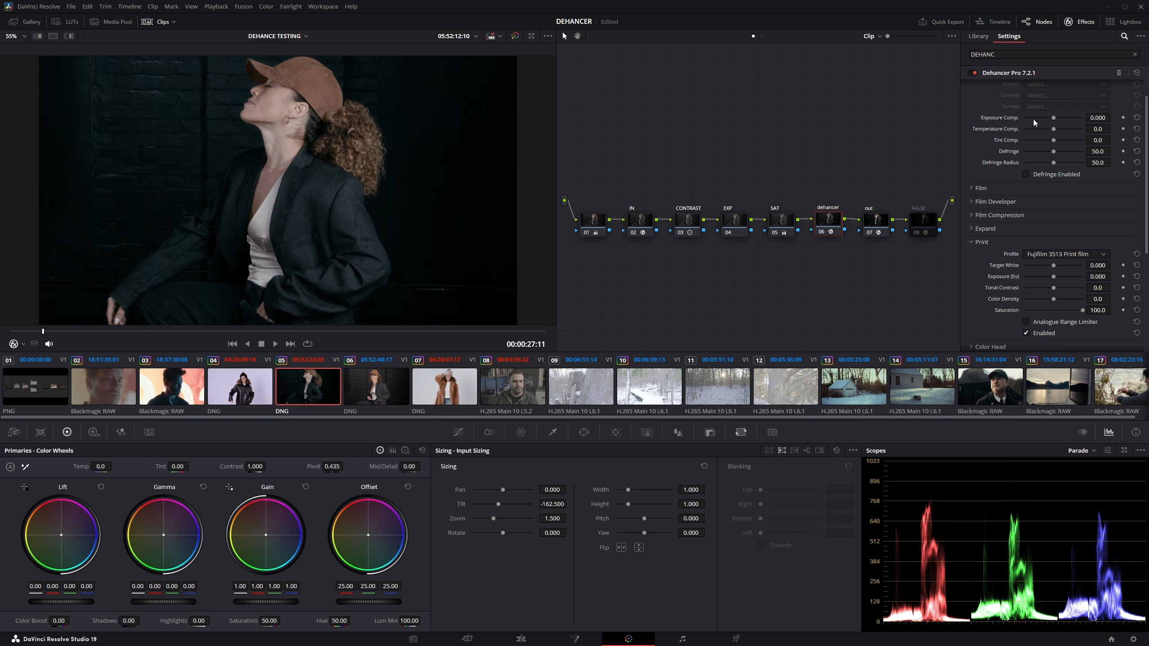
# Shape the EXP node's custom curve into a subtle S-curve with slightly lowered shadows and raised highlights.
pyautogui.click(1079, 21)
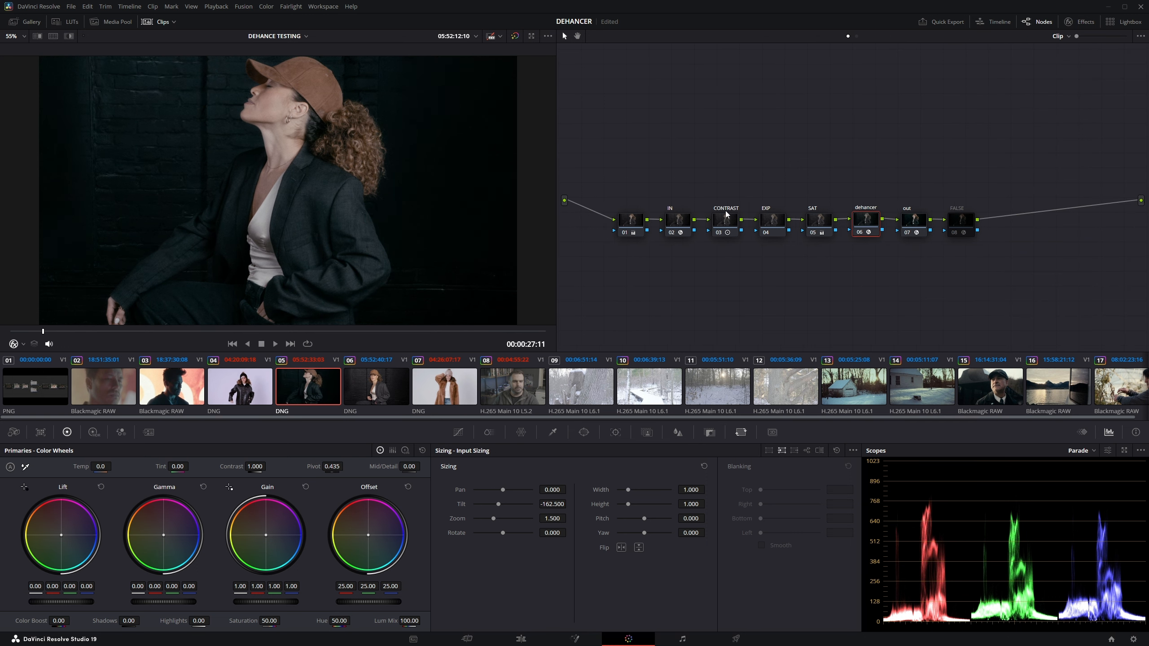
pyautogui.click(774, 224)
pyautogui.click(458, 432)
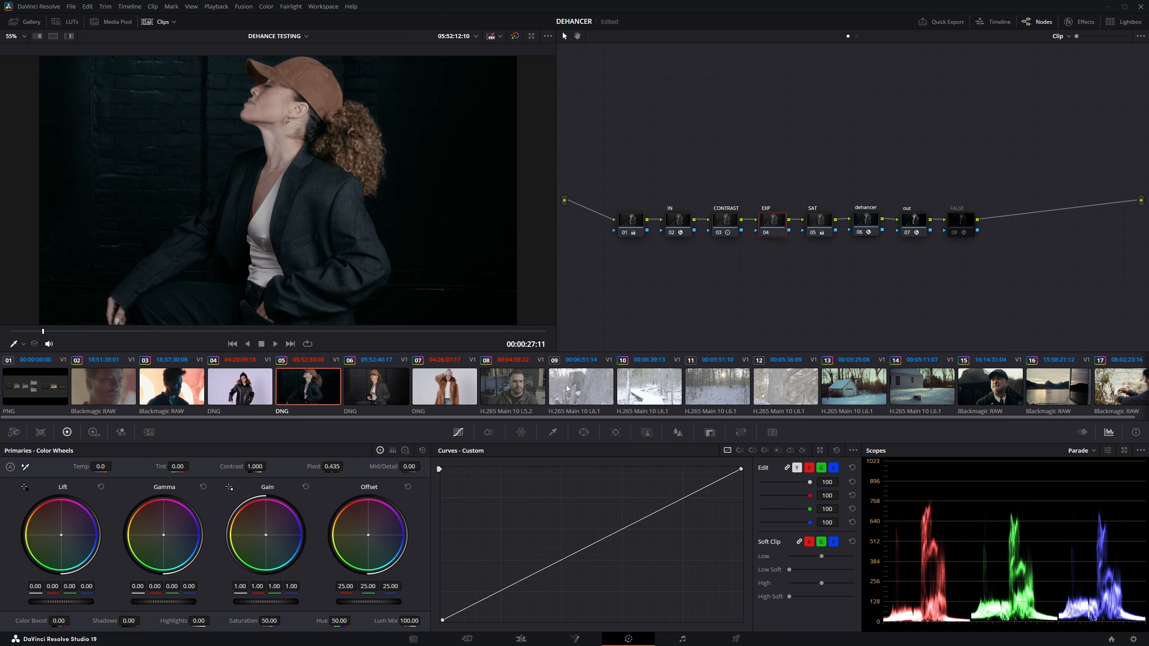
pyautogui.click(501, 588)
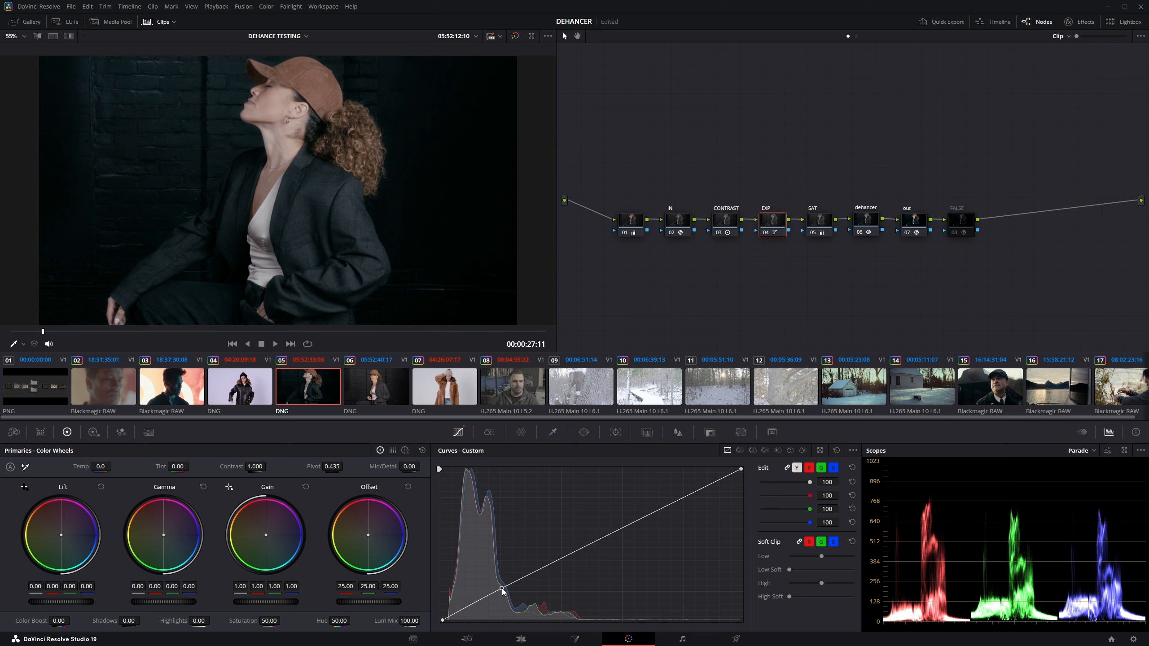
pyautogui.moveTo(501, 587); pyautogui.dragTo(502, 586)
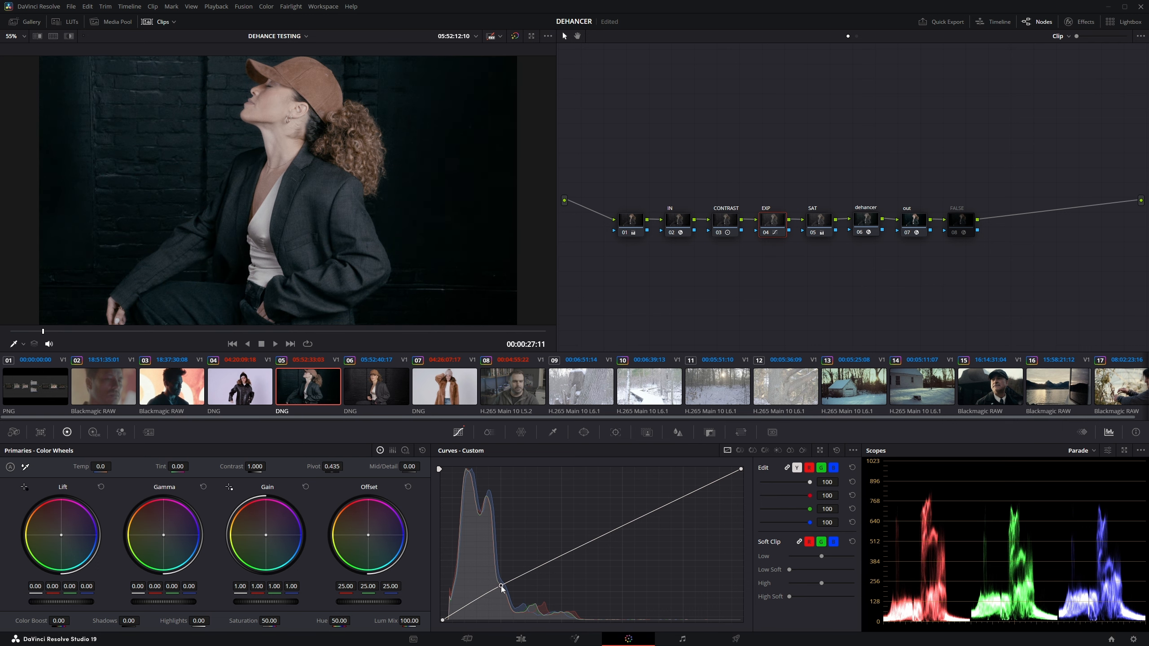
pyautogui.click(677, 497)
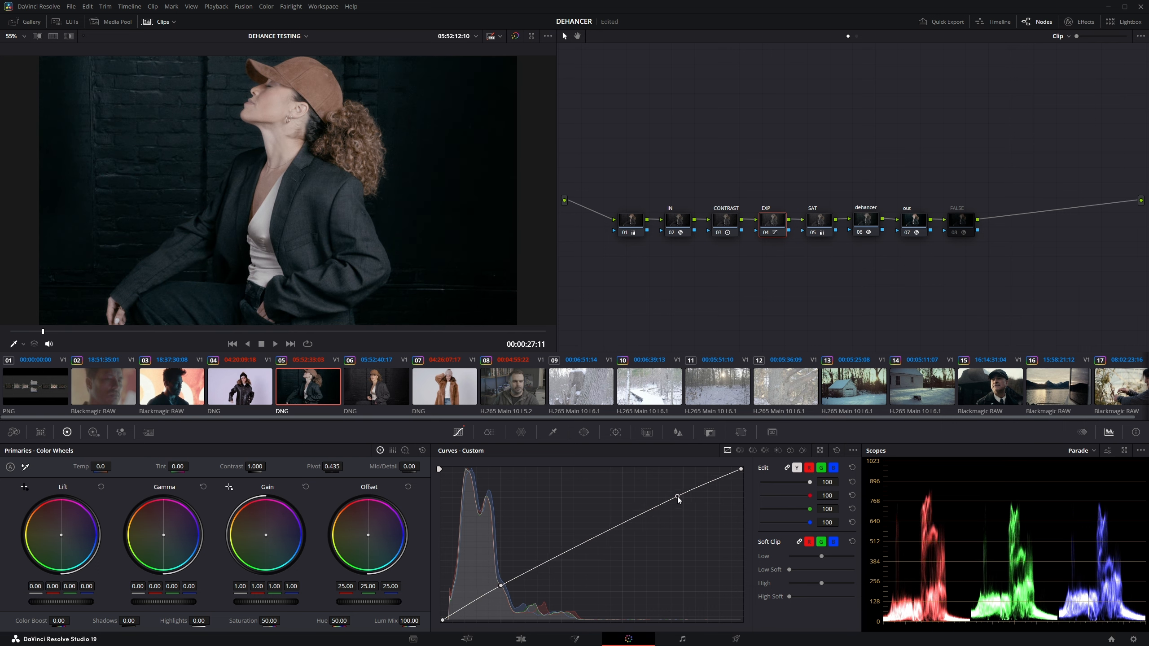
pyautogui.moveTo(498, 590); pyautogui.dragTo(503, 592)
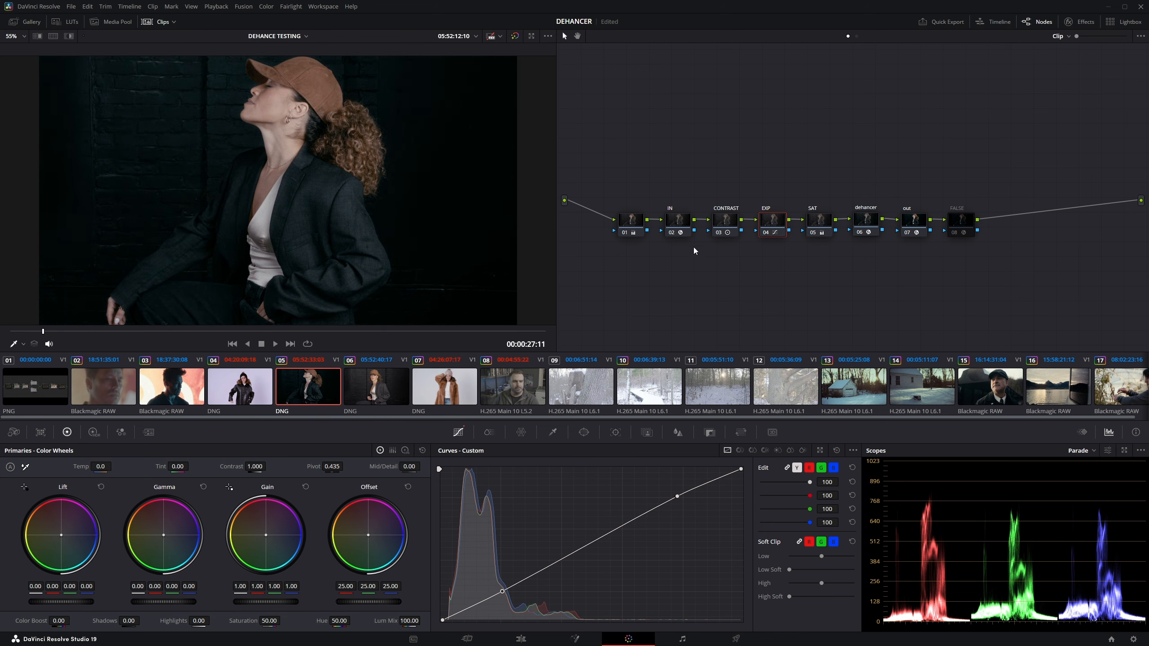
# Adjust the contrast slightly on the CONTRAST node.
pyautogui.click(724, 226)
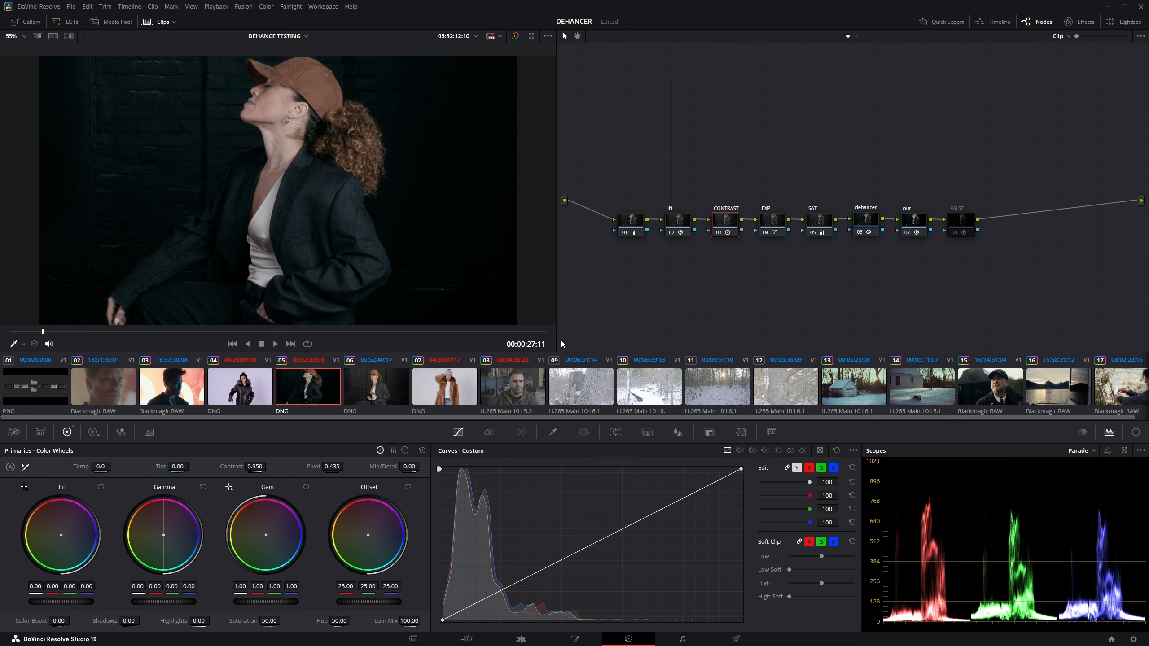
pyautogui.moveTo(258, 466); pyautogui.dragTo(261, 466)
# Label the first node TEMP and reset its node grade.
pyautogui.click(631, 221)
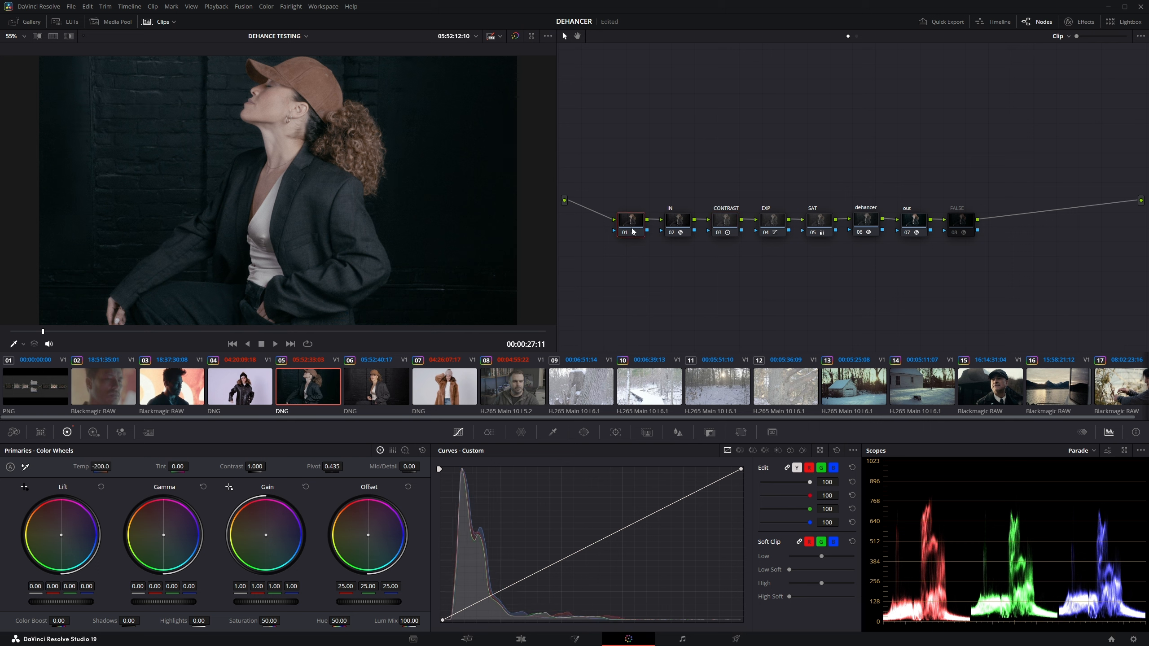
pyautogui.rightClick(630, 225)
pyautogui.click(645, 247)
pyautogui.write('TEMP')
pyautogui.rightClick(645, 243)
pyautogui.click(645, 262)
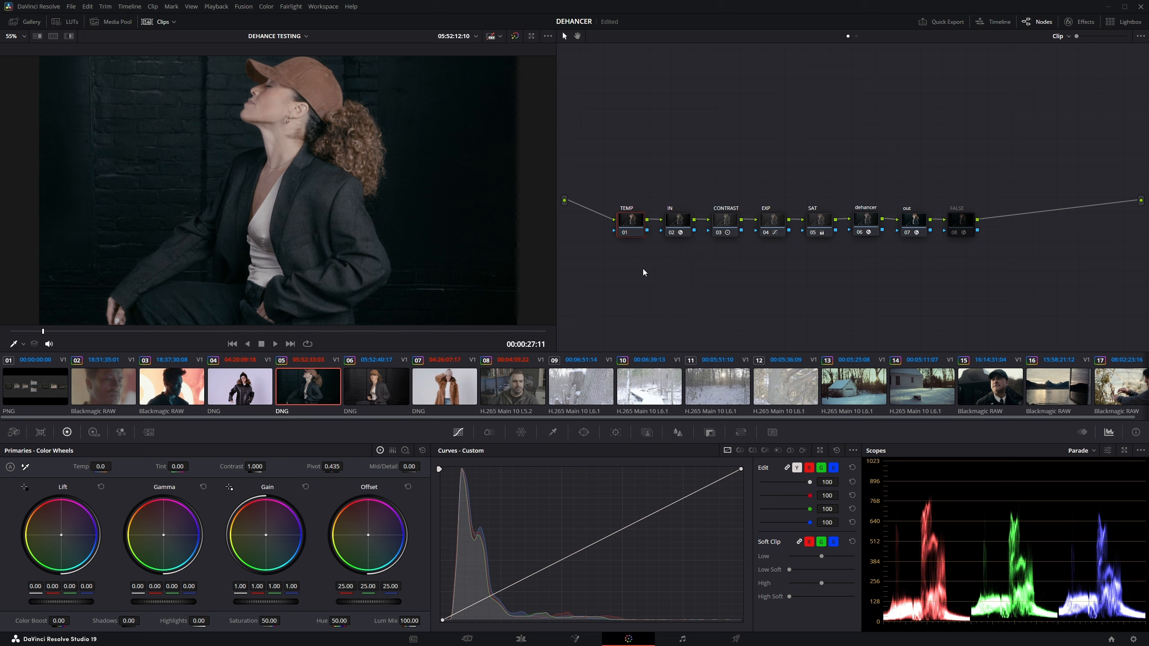
# Warm up the TEMP node by setting its temperature to 161.9 and its tint to -24.30.
pyautogui.moveTo(101, 467); pyautogui.dragTo(114, 466)
pyautogui.moveTo(608, 304); pyautogui.dragTo(650, 292)
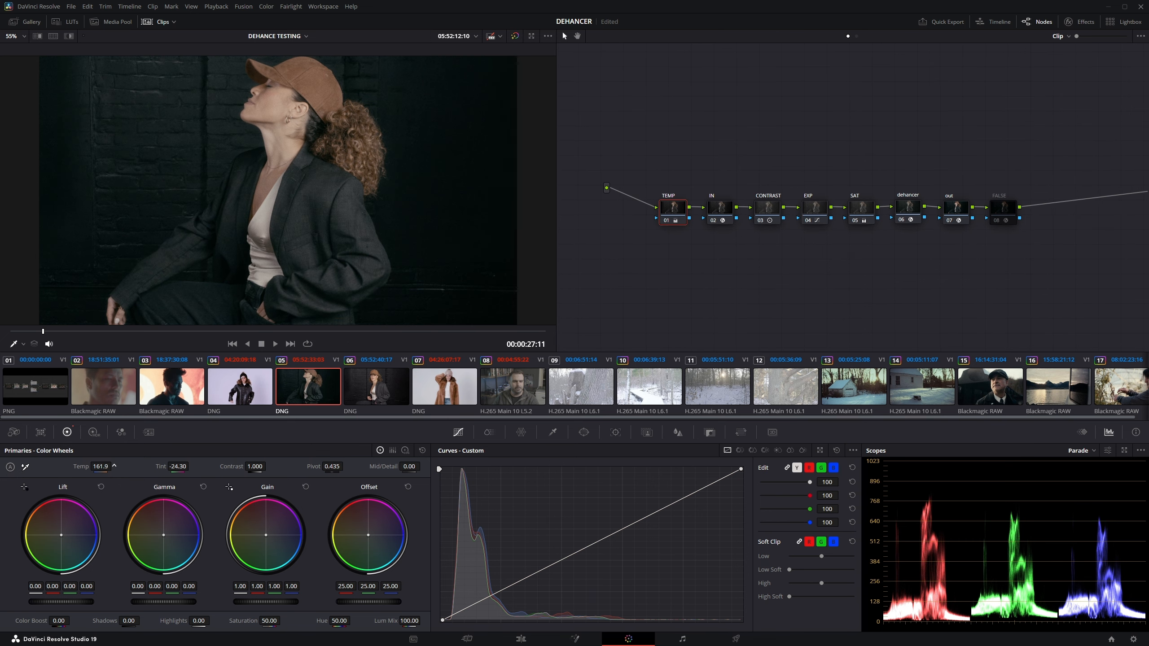
pyautogui.moveTo(681, 294); pyautogui.dragTo(629, 283)
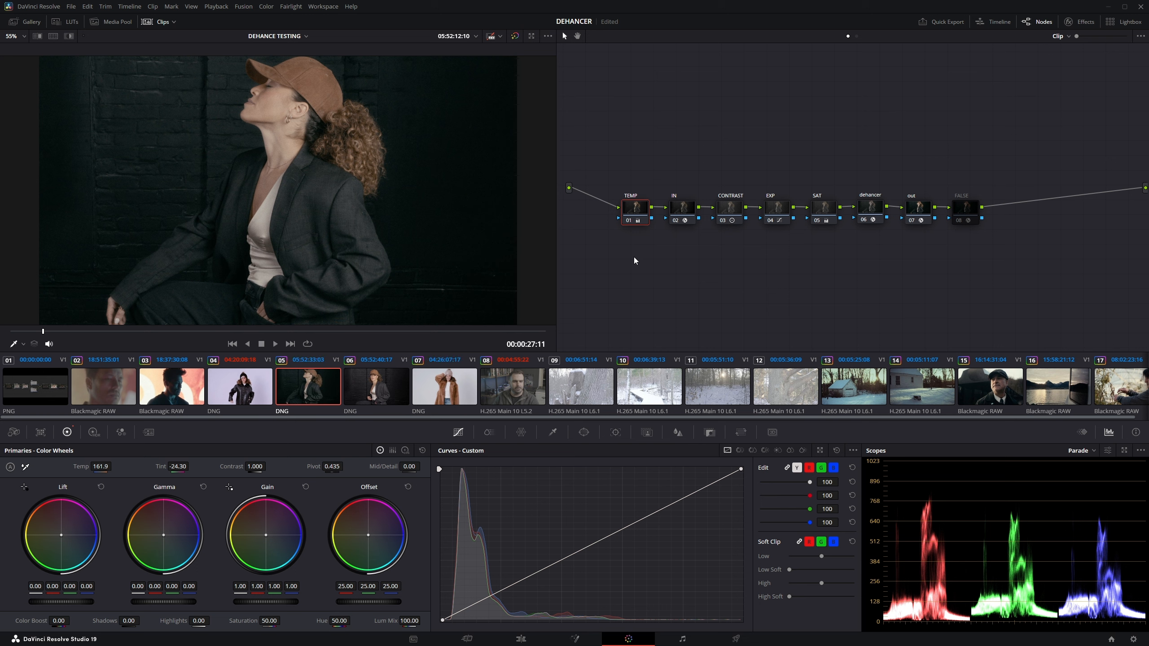
# Try Kodak Color Plus 200 and Kodak Portra 160 as the film profile on the dehancer node.
pyautogui.click(870, 207)
pyautogui.hotkey('shift', 'f')
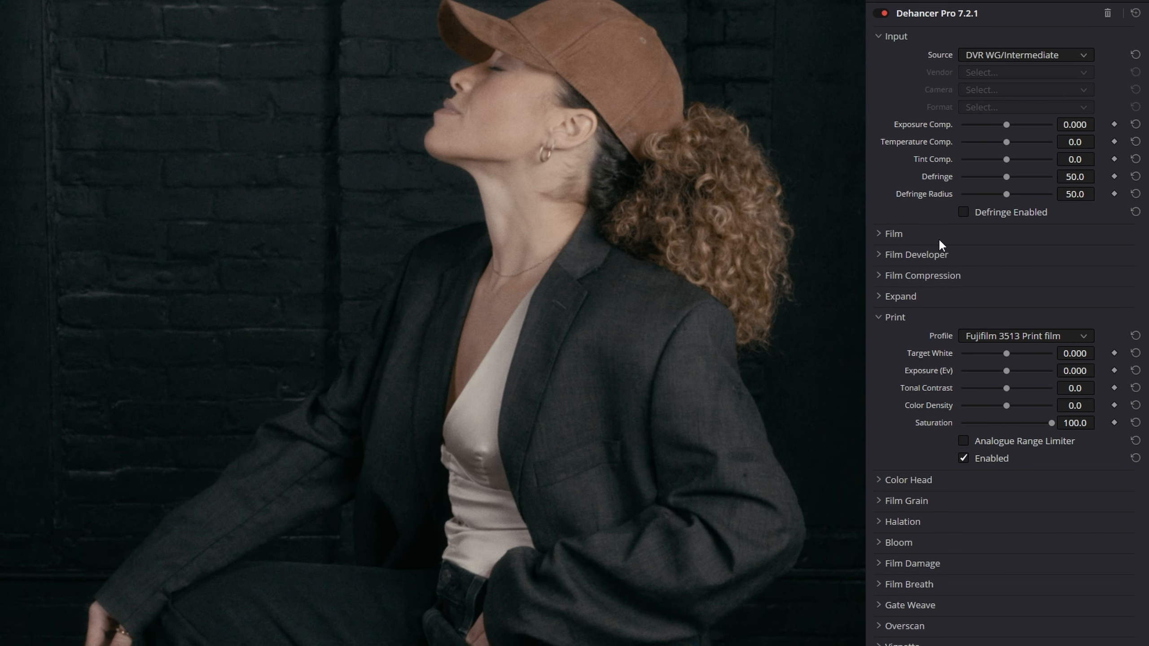
pyautogui.click(902, 318)
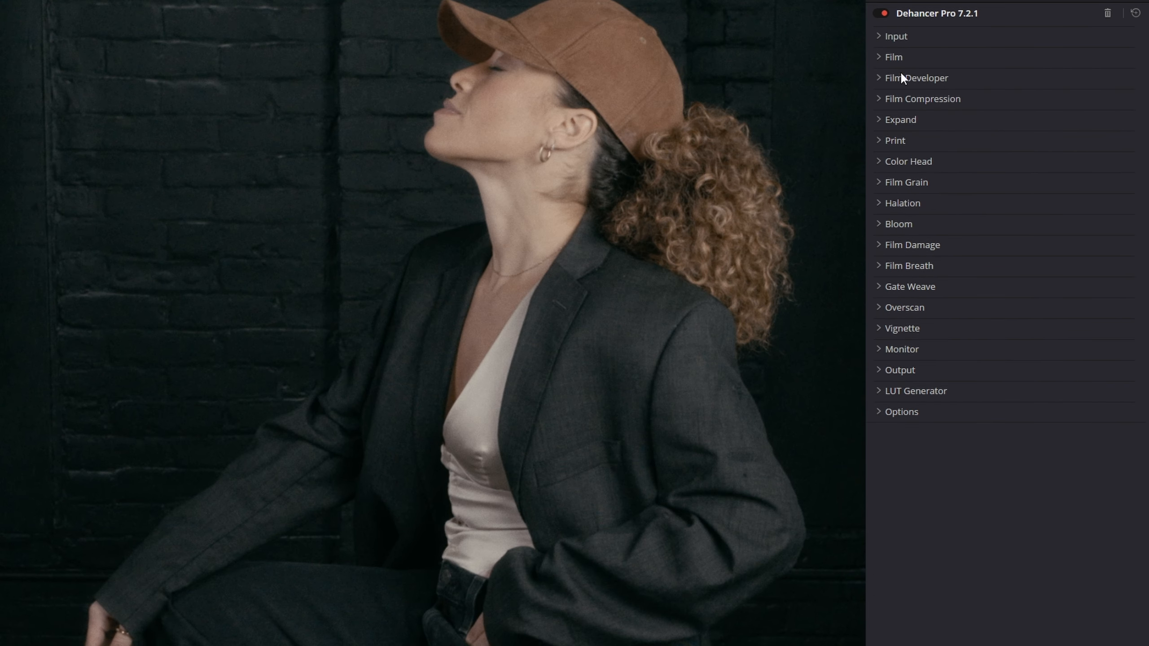
pyautogui.click(897, 57)
pyautogui.click(1022, 76)
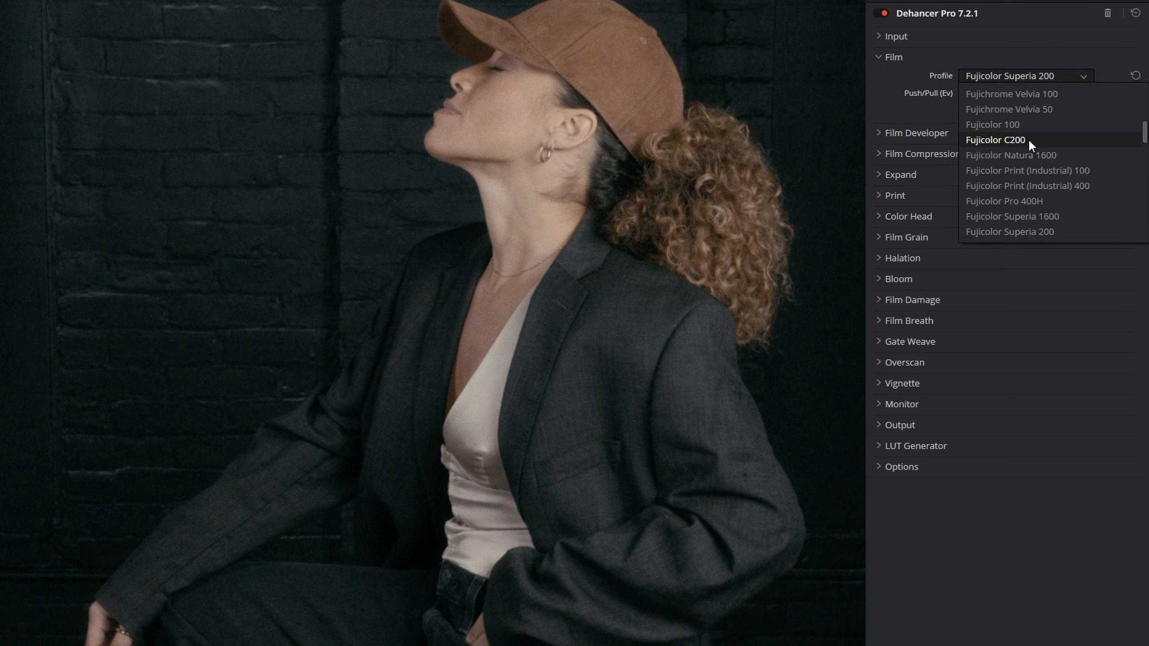
pyautogui.scroll(-3, 1028, 140)
pyautogui.scroll(-3, 1026, 181)
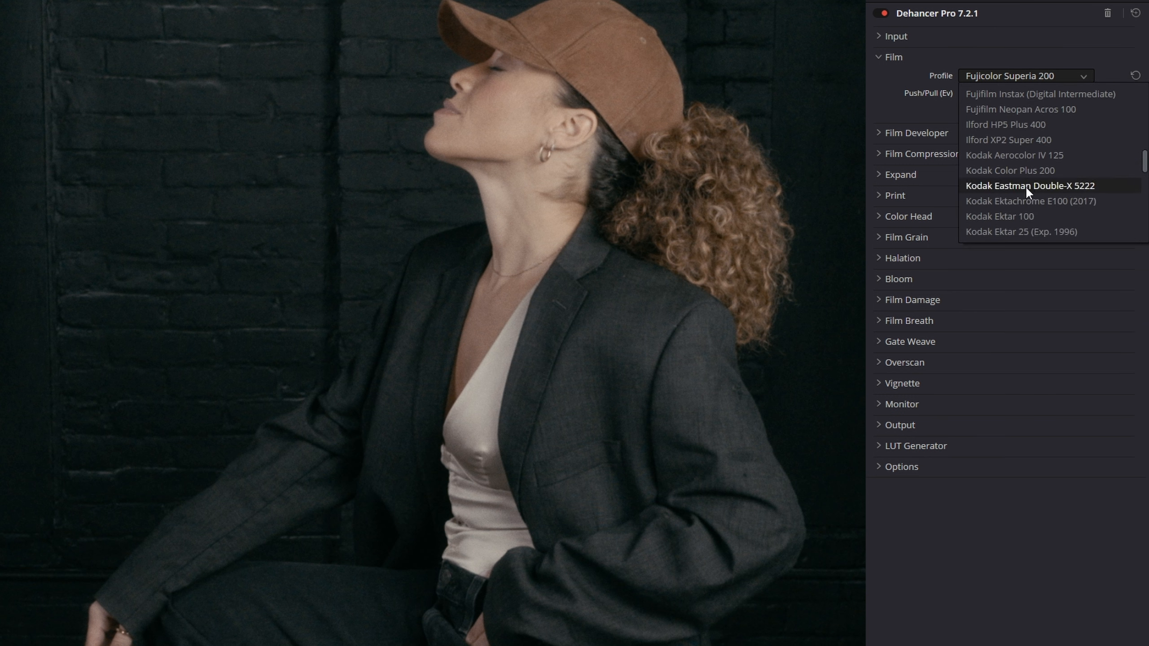
pyautogui.click(1011, 170)
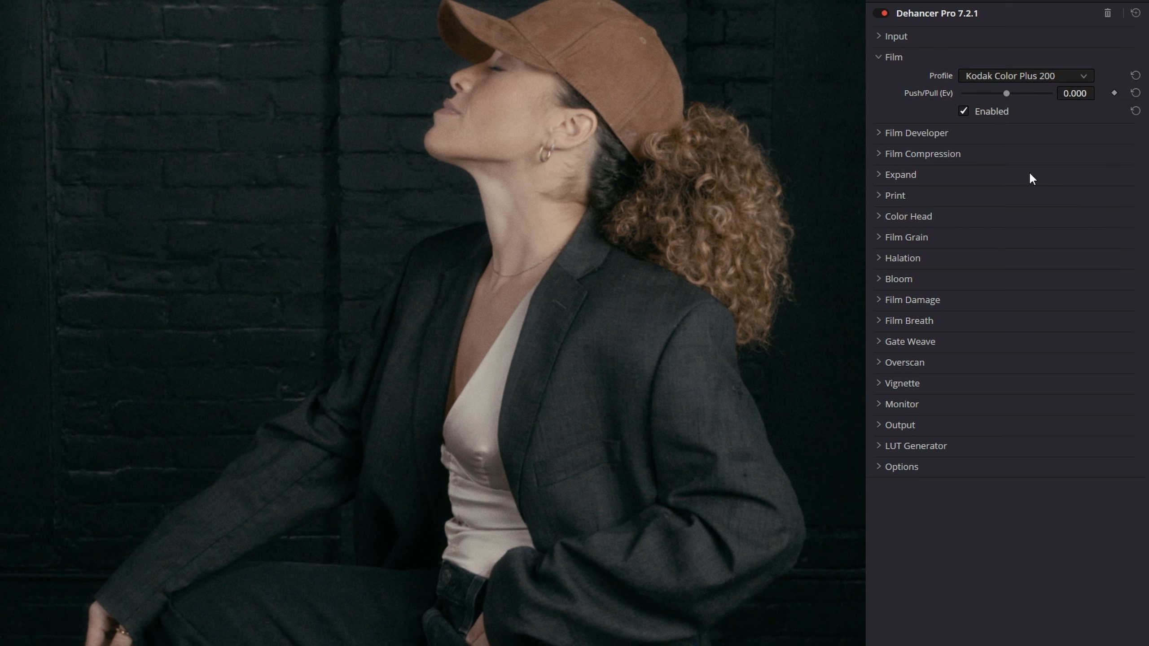
pyautogui.click(1003, 76)
pyautogui.scroll(-5, 1026, 165)
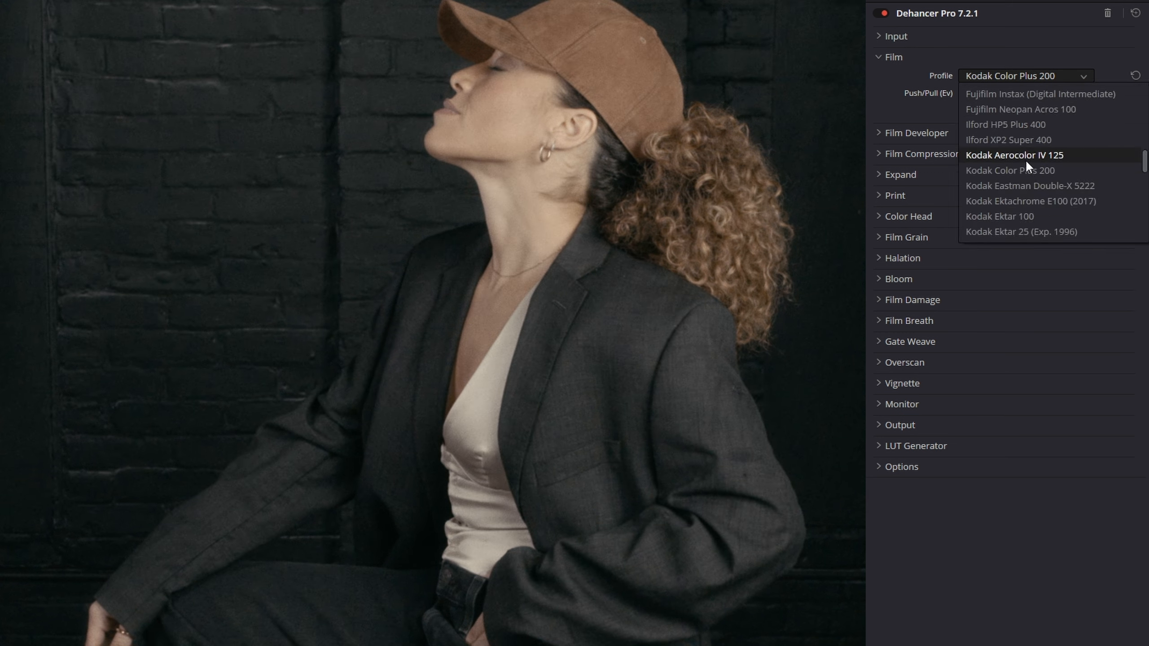
pyautogui.click(1019, 200)
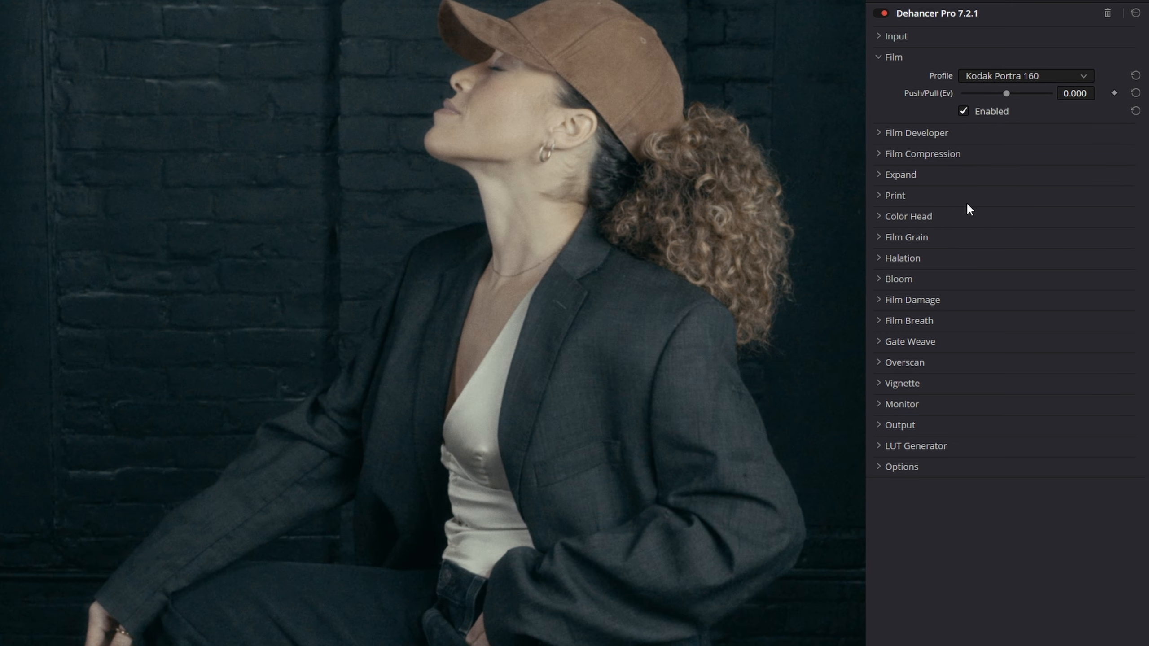
# Set the film profile to Kodak Portra 400 and the print profile to Kodak 2383 Print Film.
pyautogui.click(1009, 77)
pyautogui.scroll(-2, 1031, 196)
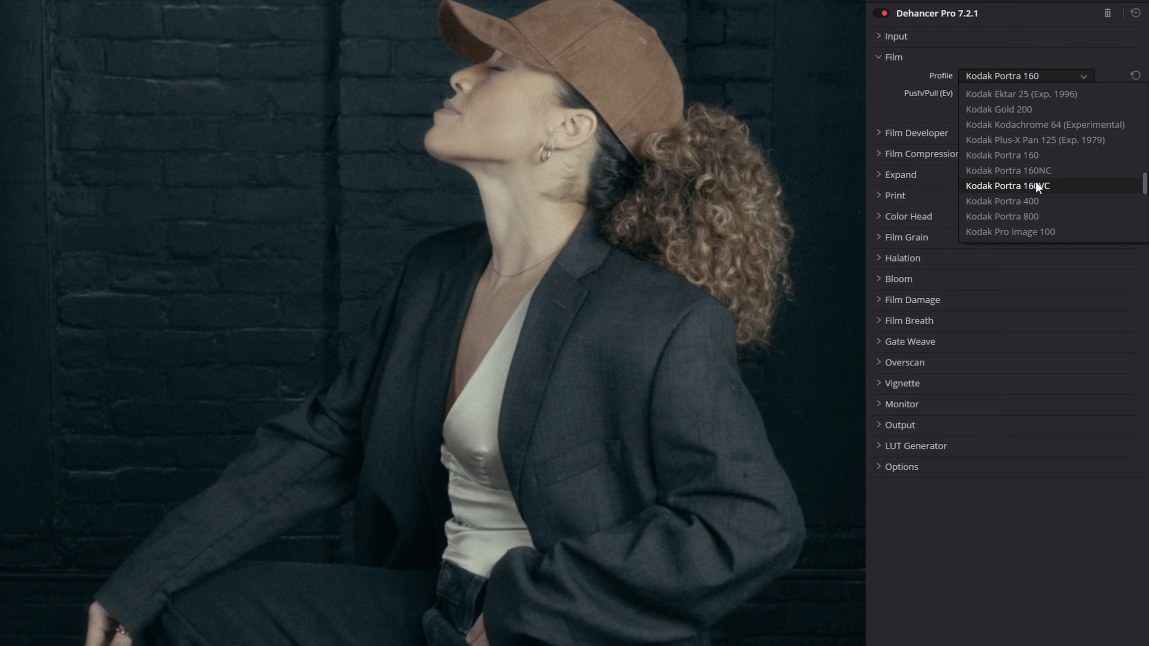
pyautogui.click(1031, 201)
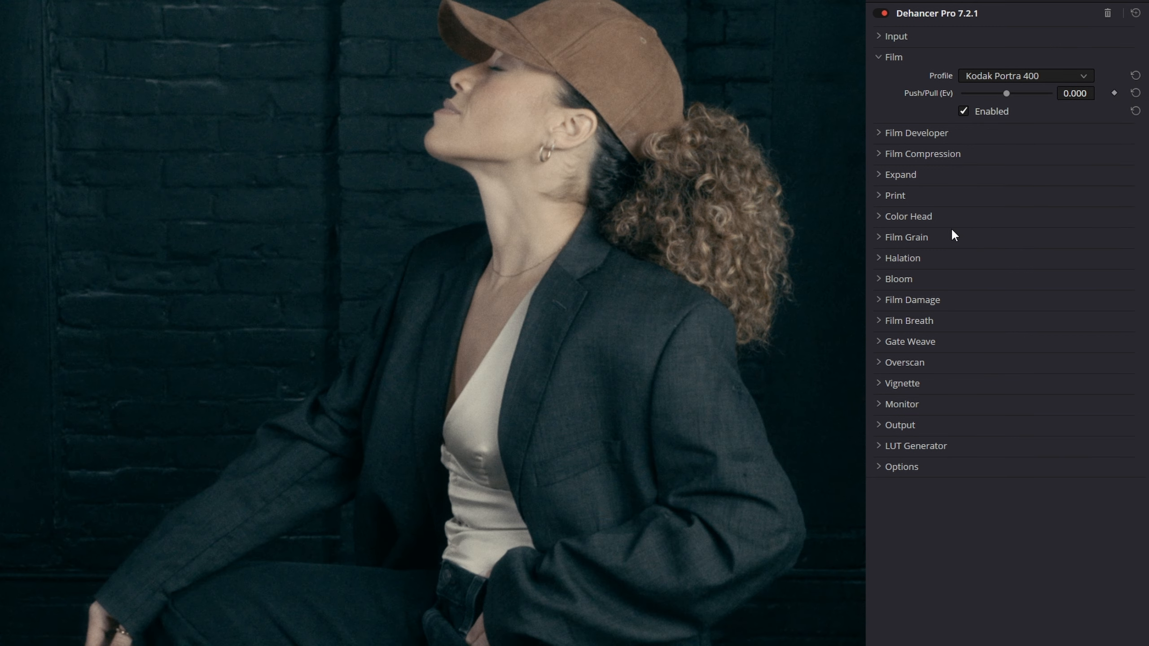
pyautogui.click(894, 195)
pyautogui.click(1029, 214)
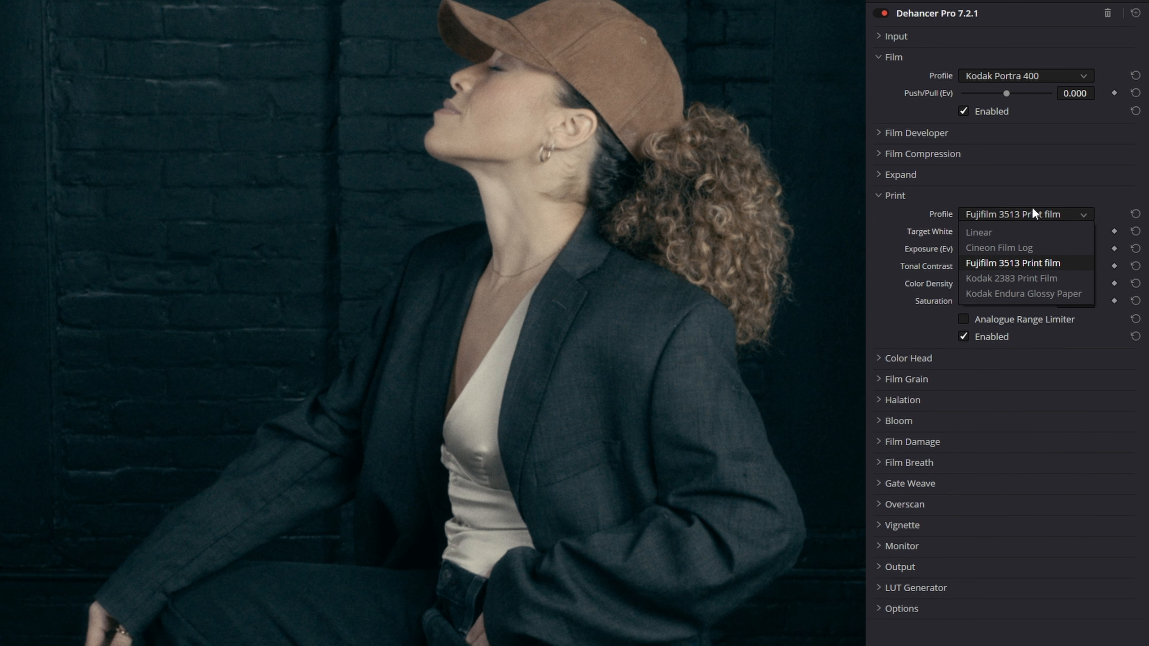
pyautogui.click(1003, 277)
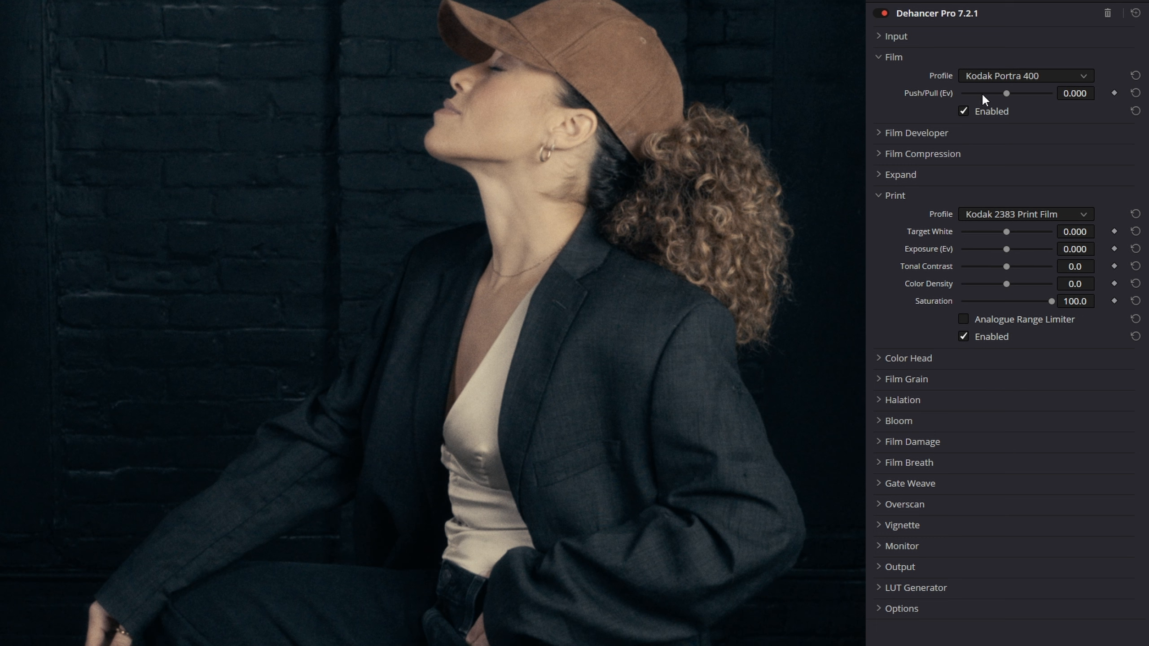
# Set the Input temperature compensation to 5.6 and tint compensation to 3.3, playing the clip to judge the color.
pyautogui.click(908, 41)
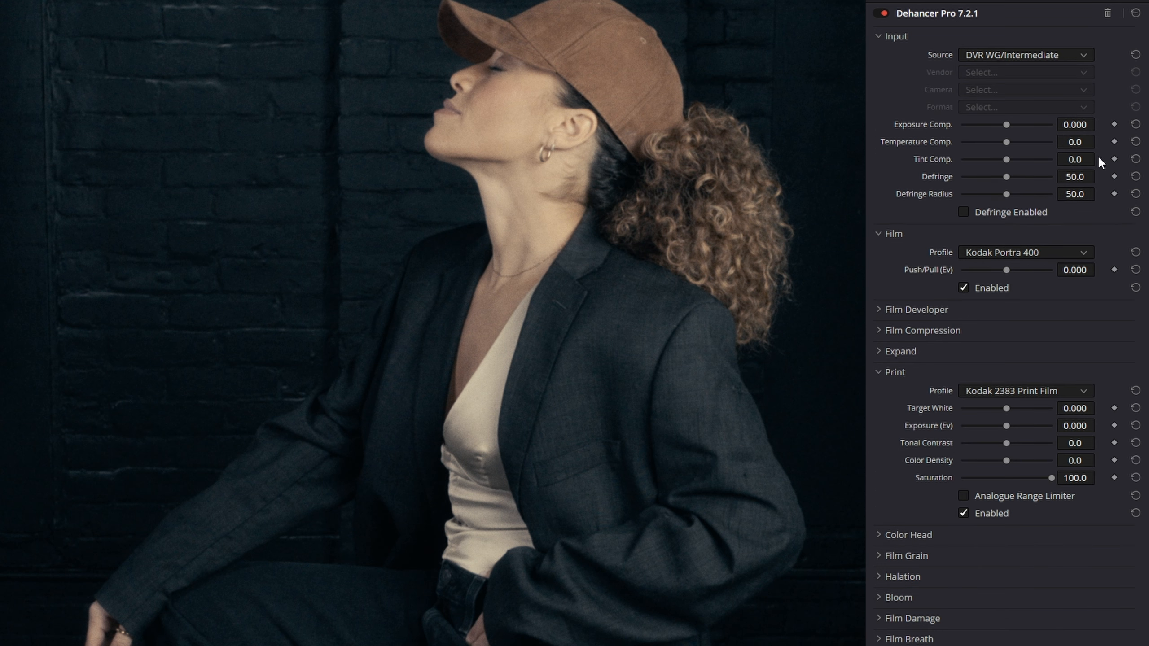
pyautogui.moveTo(1078, 160); pyautogui.dragTo(1098, 142)
pyautogui.press('space')
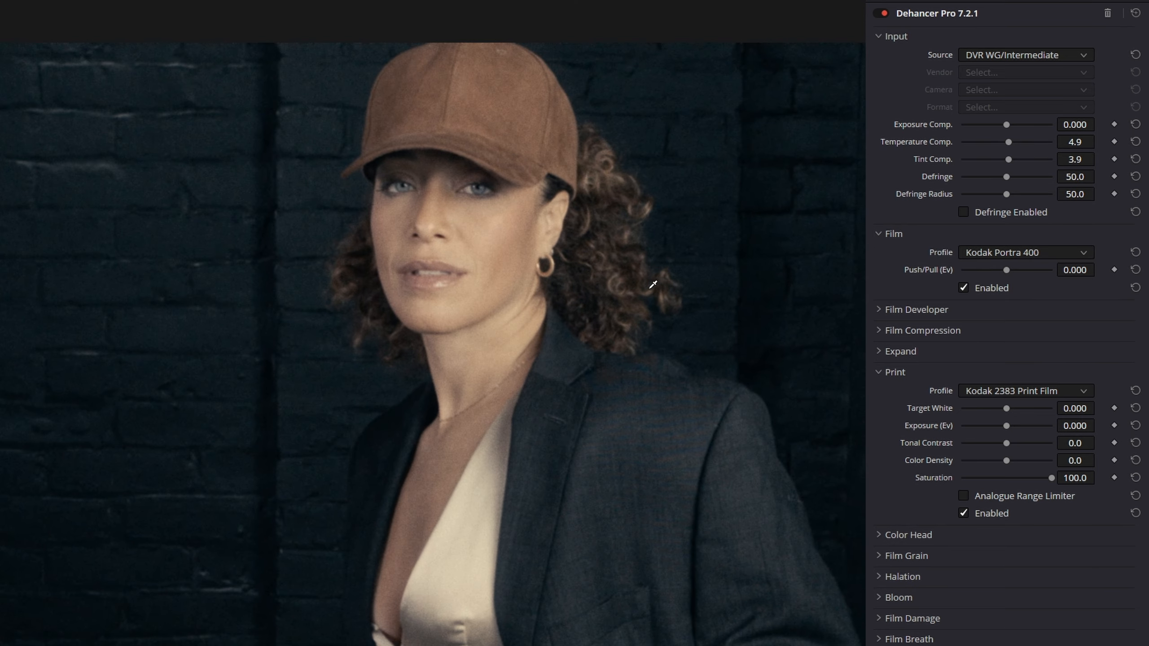
pyautogui.moveTo(1082, 144)
pyautogui.mouseDown()
pyautogui.moveTo(1061, 160)
pyautogui.moveTo(1098, 158)
pyautogui.mouseUp()
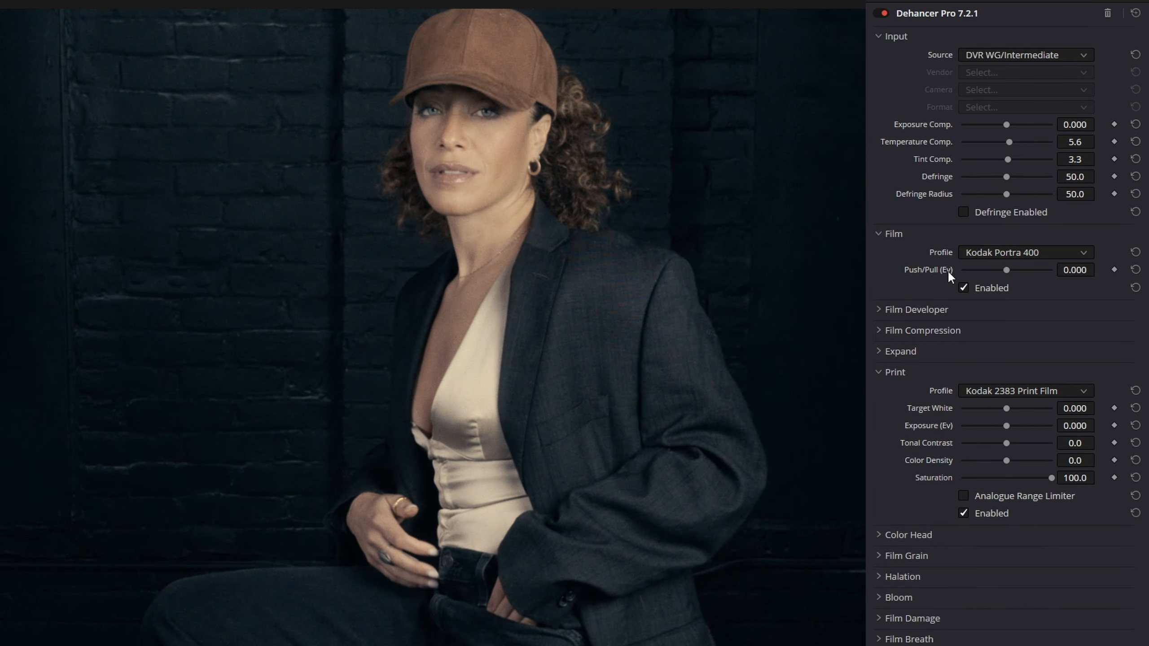
pyautogui.click(888, 39)
pyautogui.click(889, 196)
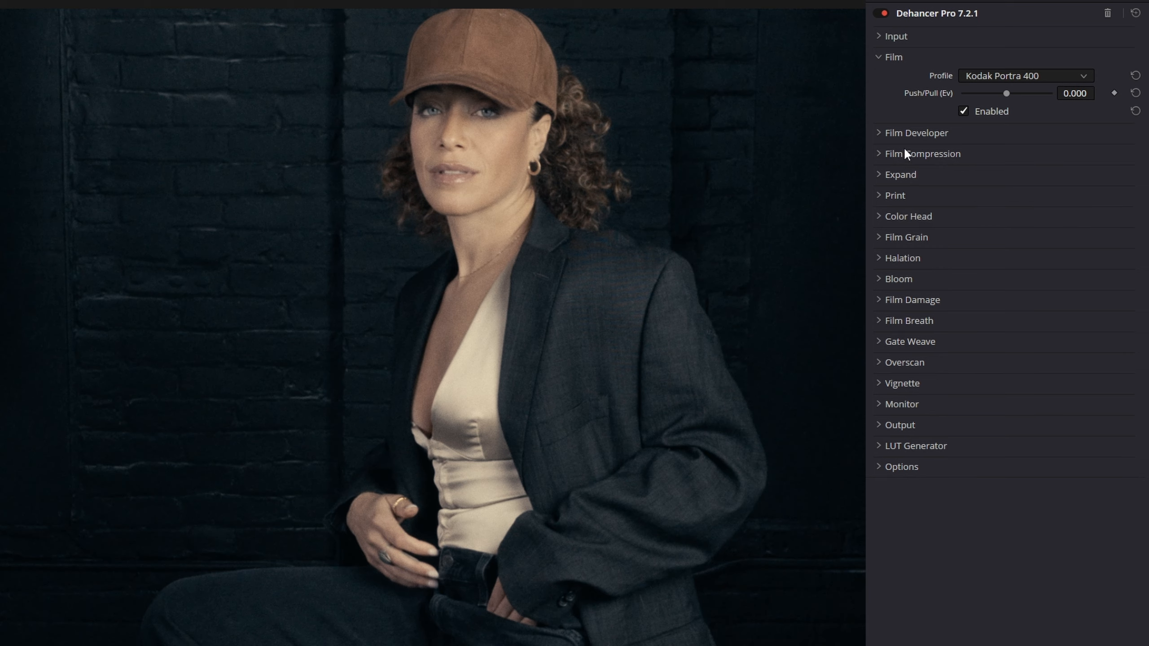
# Set Color Head's Yellow-Blue to -0.7, Magenta-Green to -0.7, Cyan-Red to 2.2 and Midtones Tone to 15.5.
pyautogui.click(897, 216)
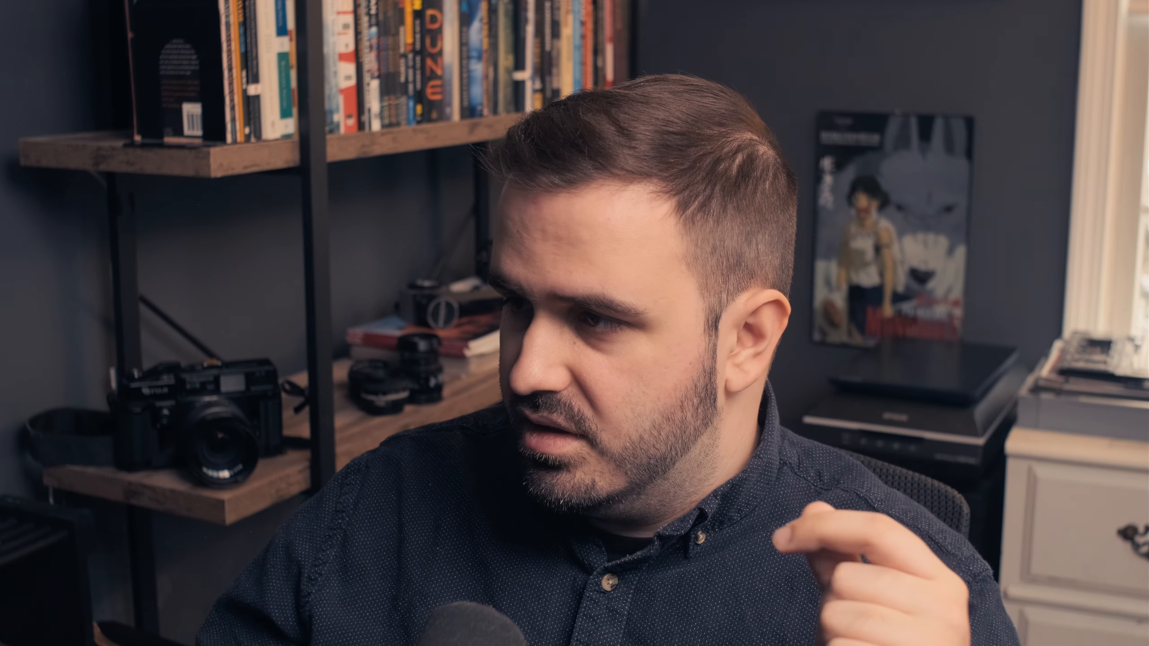
pyautogui.scroll(-7, 1099, 234)
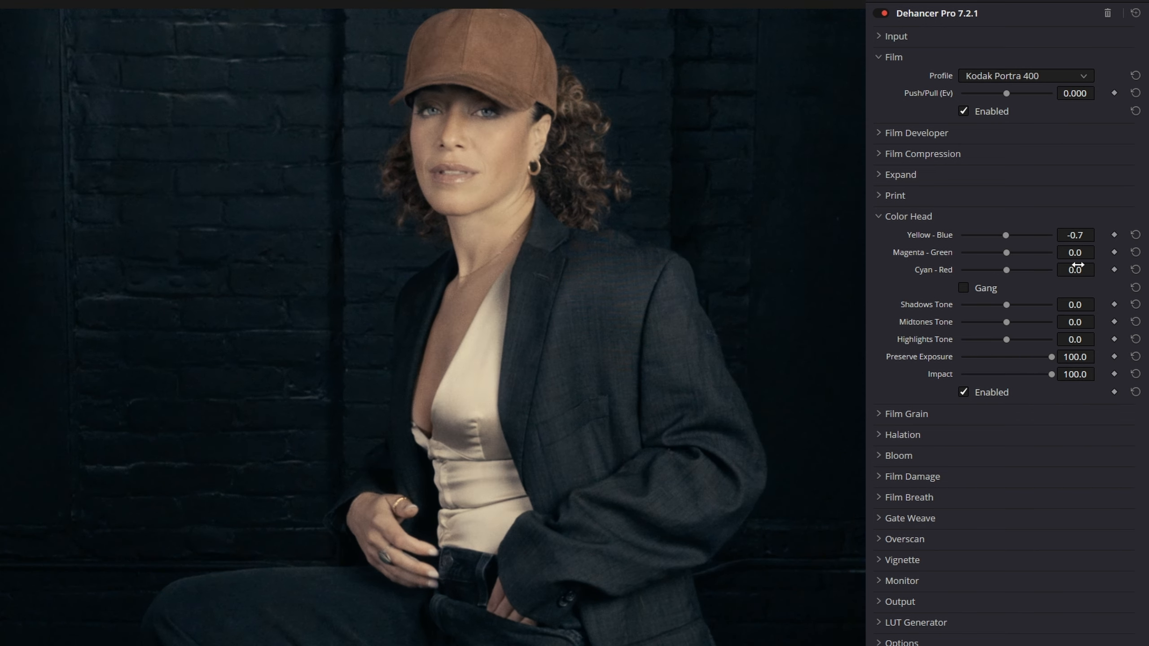
pyautogui.moveTo(1081, 256); pyautogui.dragTo(1083, 272)
pyautogui.moveTo(1077, 321); pyautogui.dragTo(1074, 321)
pyautogui.moveTo(1074, 321); pyautogui.dragTo(1099, 321)
pyautogui.click(1136, 322)
pyautogui.moveTo(1076, 322); pyautogui.dragTo(1099, 322)
# Set Halation to the 16 mm / Super 16 profile with Amplify at 68.2, and turn off Film Grain.
pyautogui.click(897, 434)
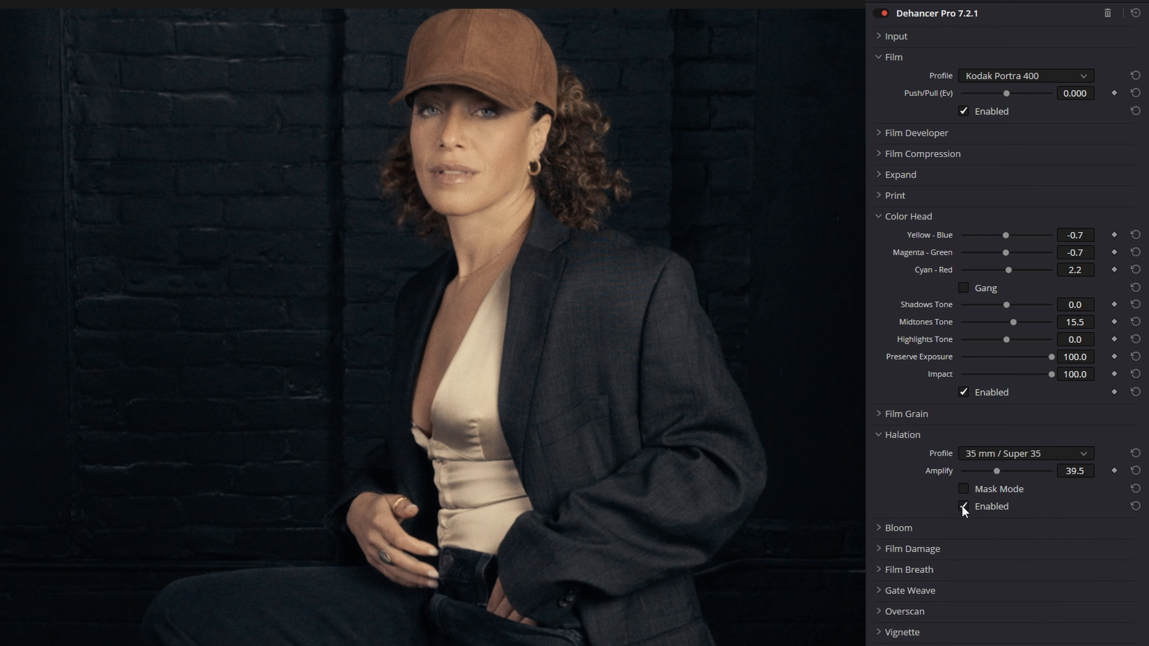
pyautogui.click(961, 505)
pyautogui.click(961, 505)
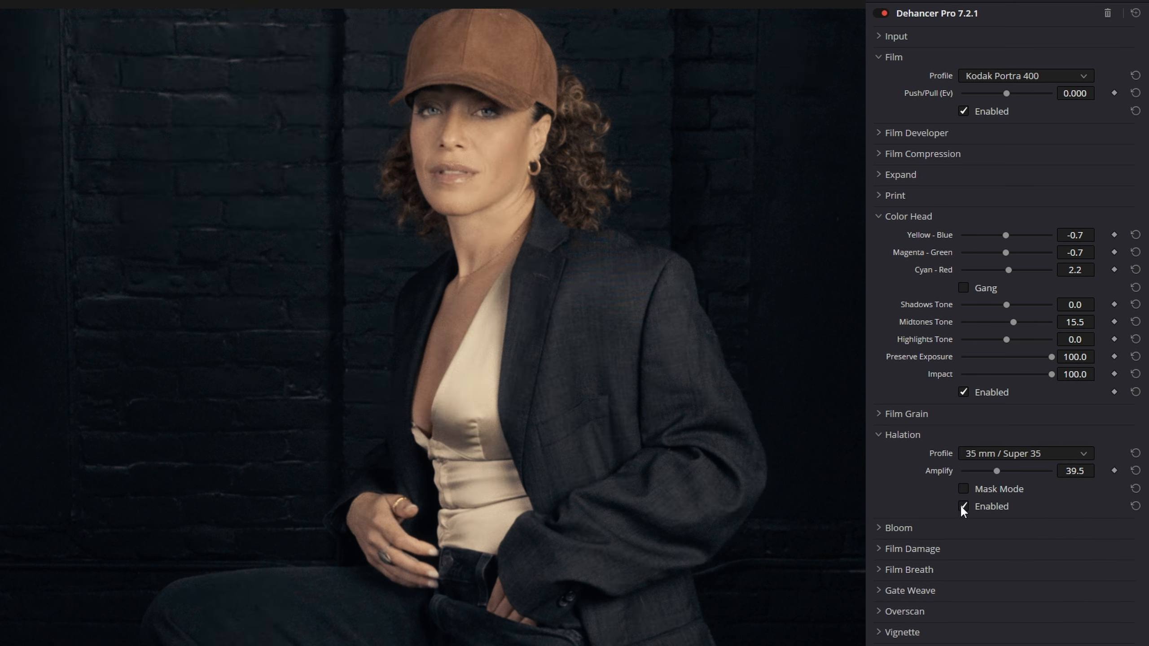
pyautogui.click(990, 458)
pyautogui.click(995, 514)
pyautogui.moveTo(1087, 476); pyautogui.dragTo(1024, 482)
pyautogui.click(888, 417)
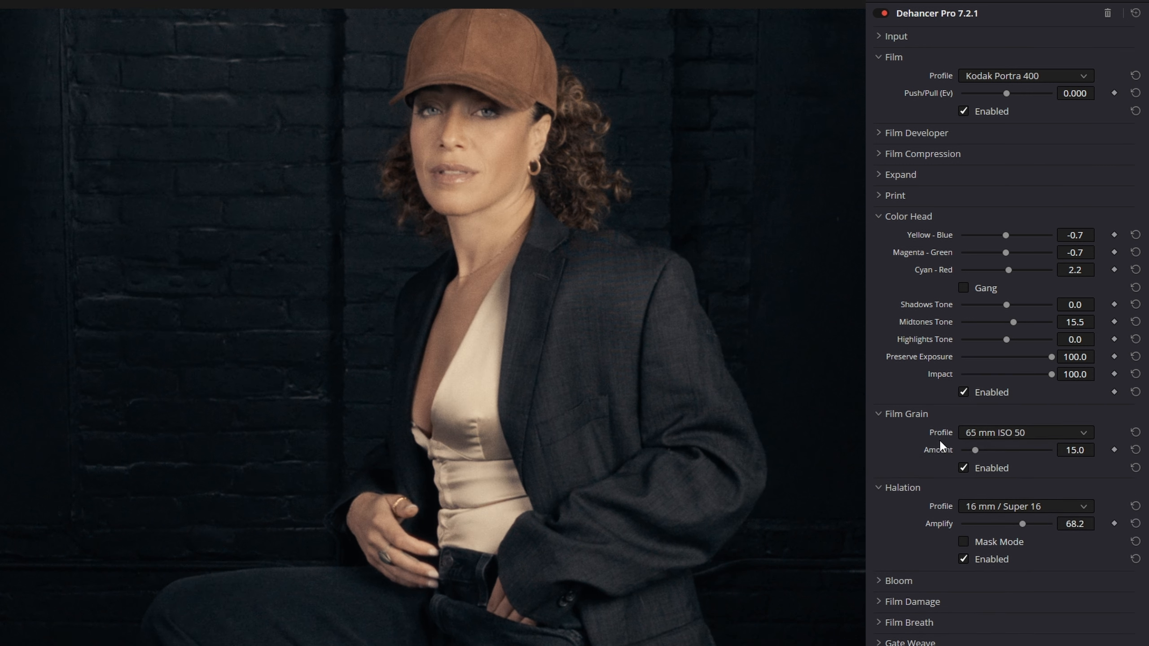
pyautogui.click(963, 469)
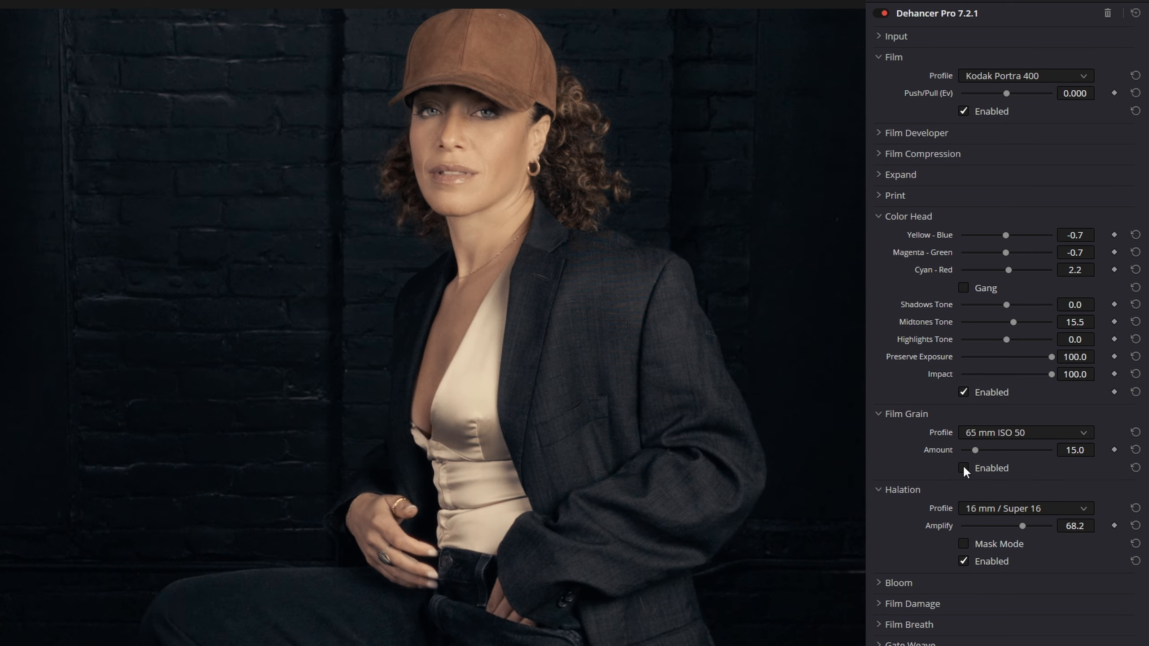
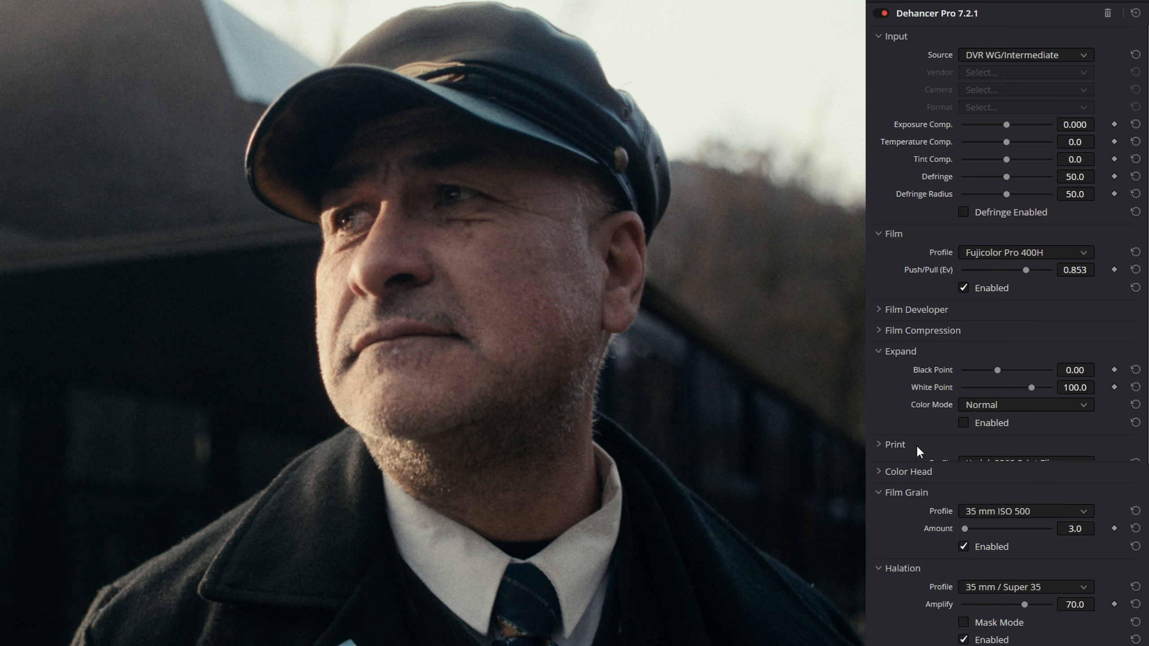
# Review the Film and Print settings on the clip of the man in the cap, leaving only Film Grain expanded.
pyautogui.click(915, 444)
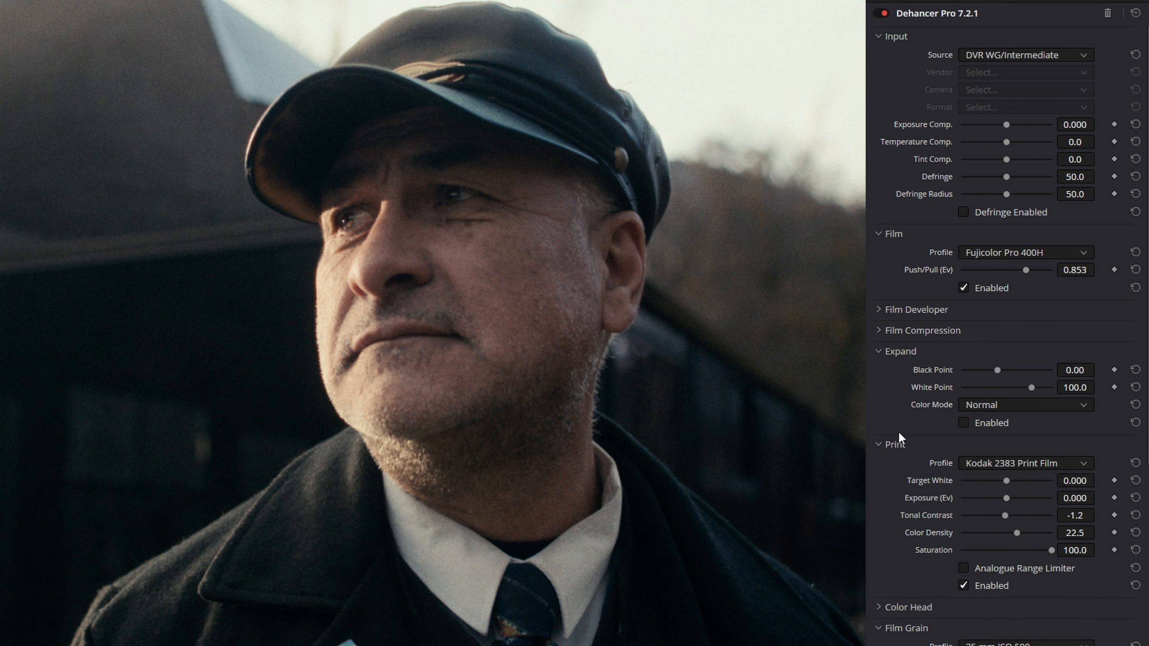
pyautogui.scroll(-2, 909, 471)
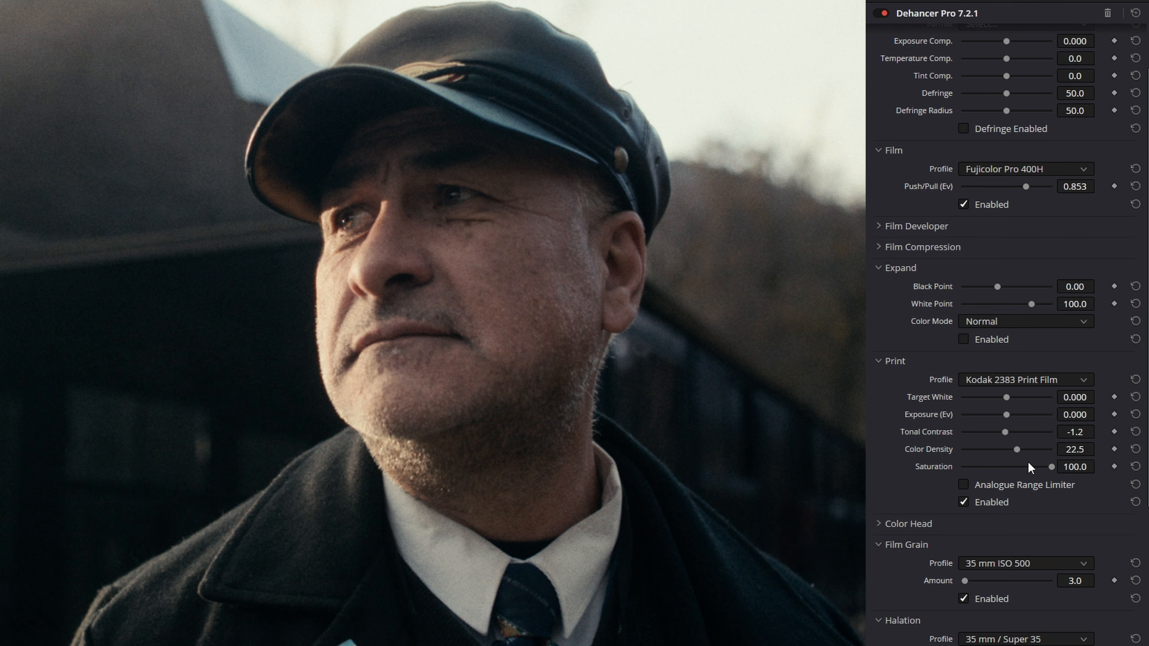
pyautogui.moveTo(1000, 467); pyautogui.dragTo(1128, 490)
pyautogui.scroll(2, 879, 406)
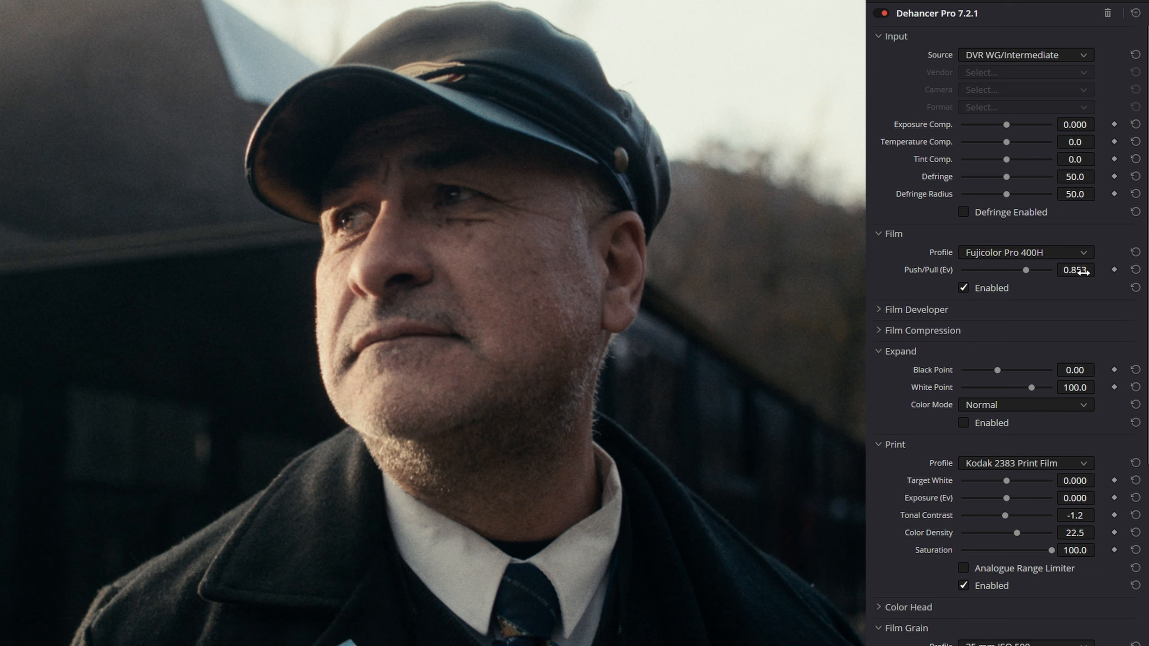
pyautogui.click(886, 235)
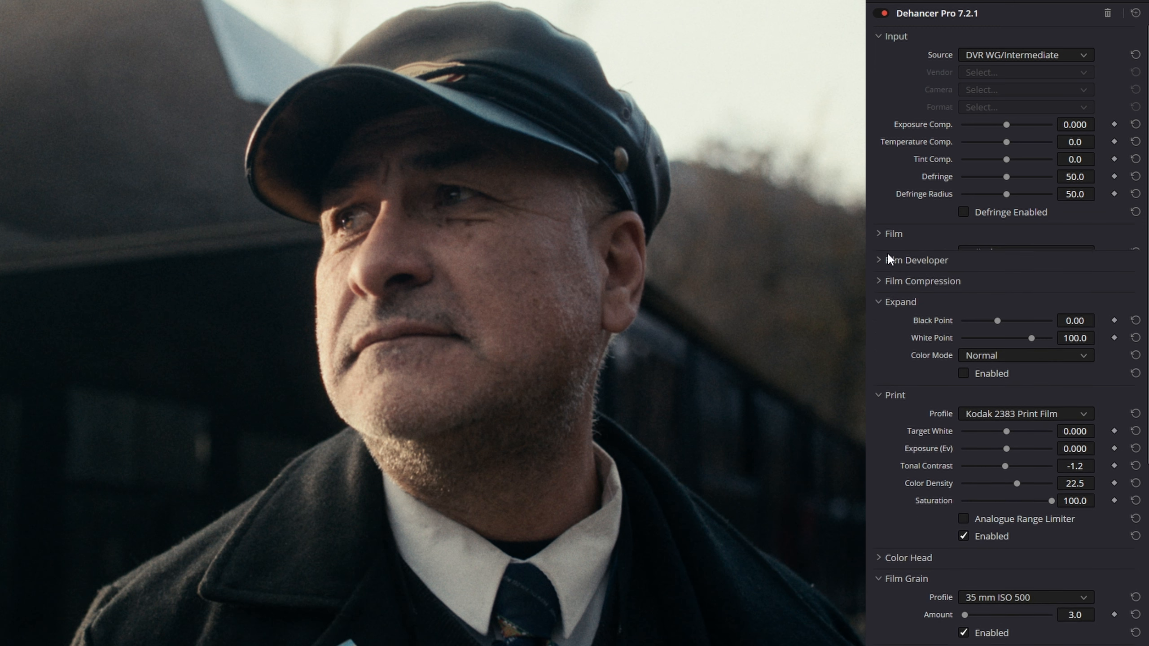
pyautogui.click(889, 298)
pyautogui.click(883, 318)
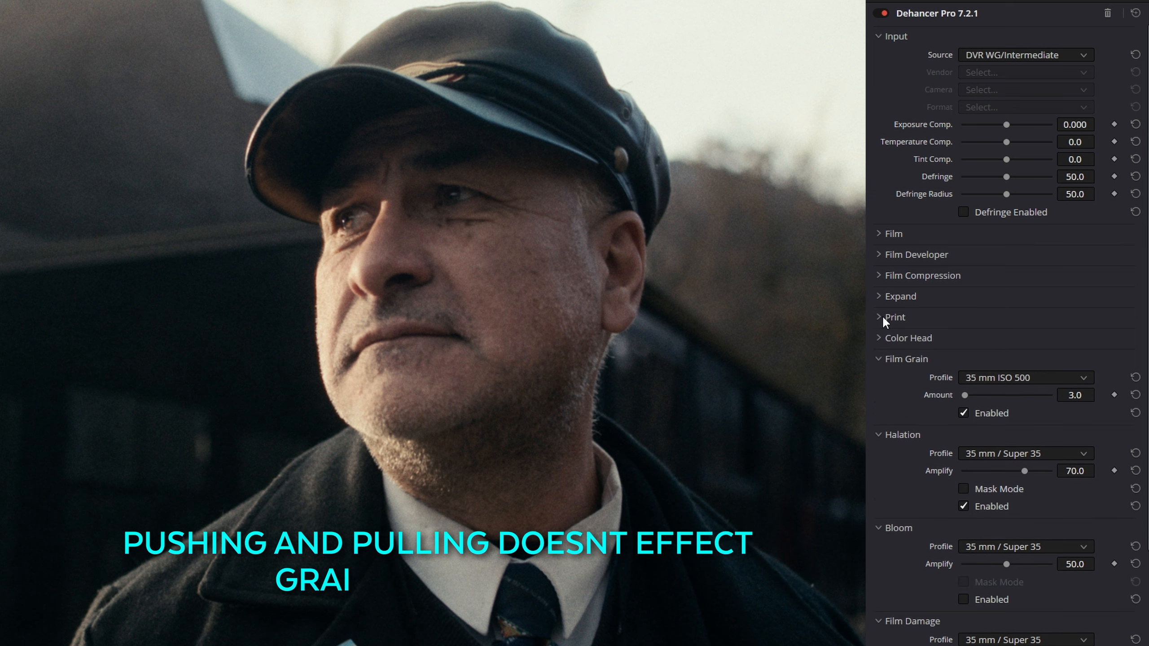
pyautogui.click(882, 317)
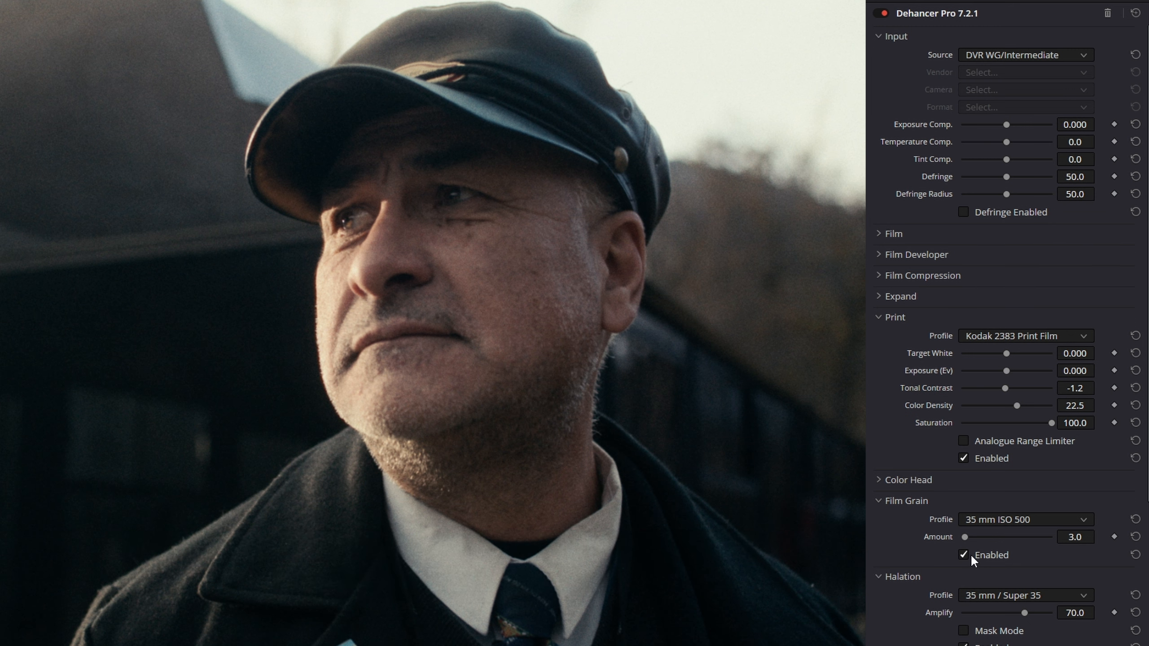
pyautogui.scroll(-3, 913, 546)
pyautogui.click(897, 494)
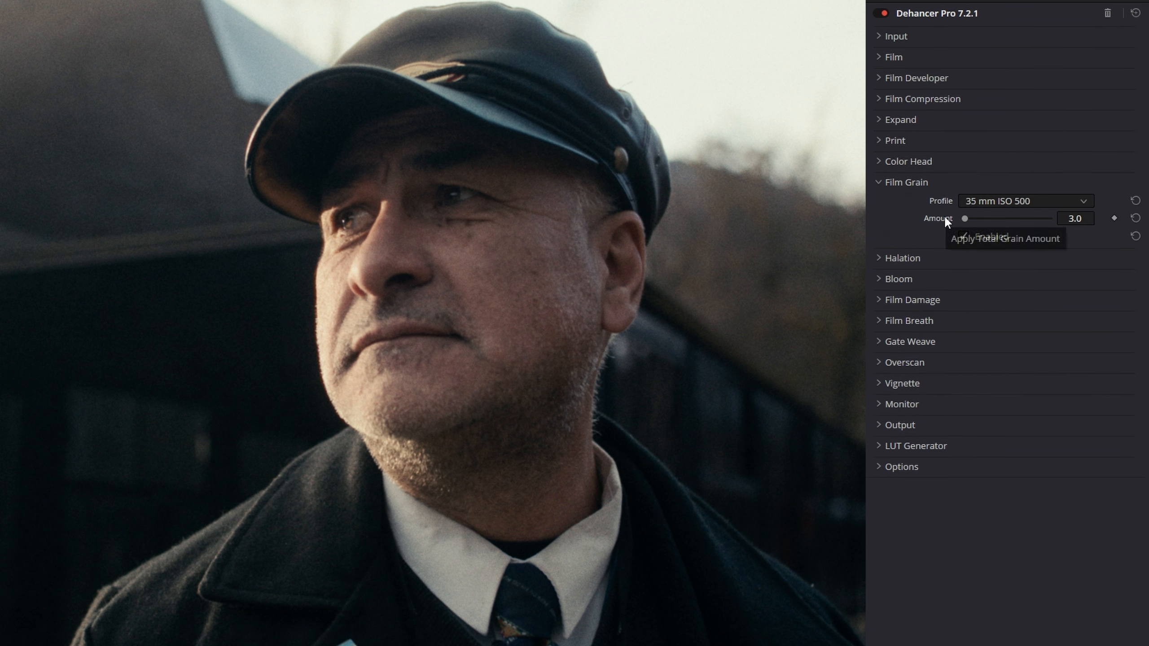
# Choose the 35 mm ISO 500 grain profile, preview the grain at amount 100, and set the amount to 5.
pyautogui.click(1005, 203)
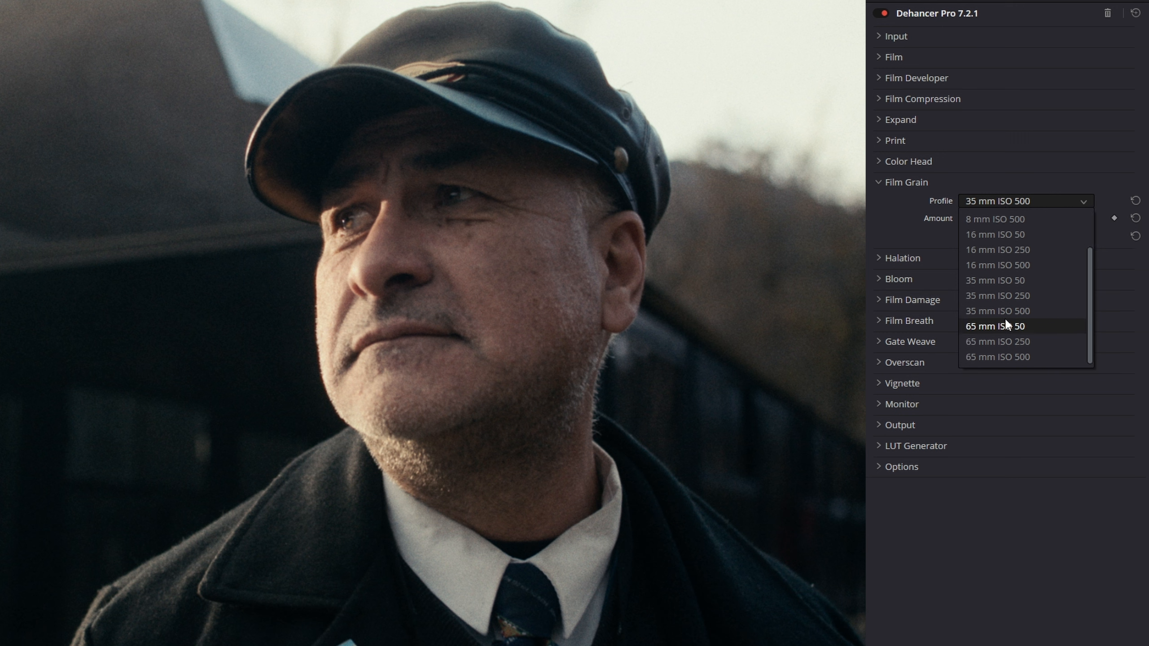
pyautogui.click(994, 310)
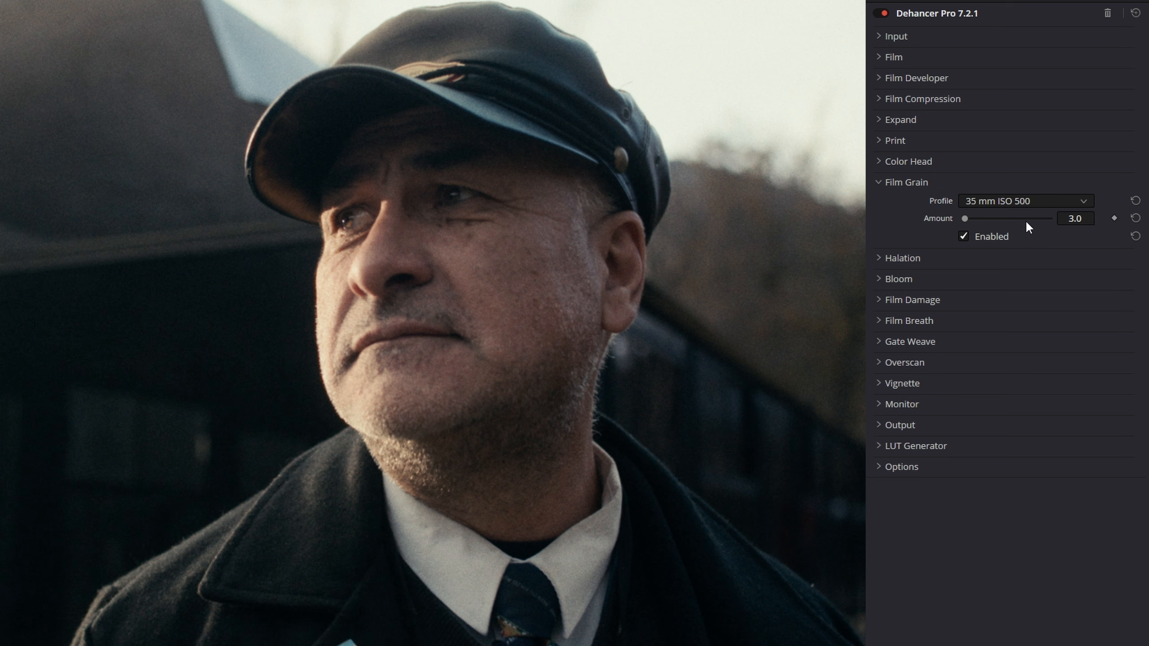
pyautogui.moveTo(970, 215); pyautogui.dragTo(1091, 224)
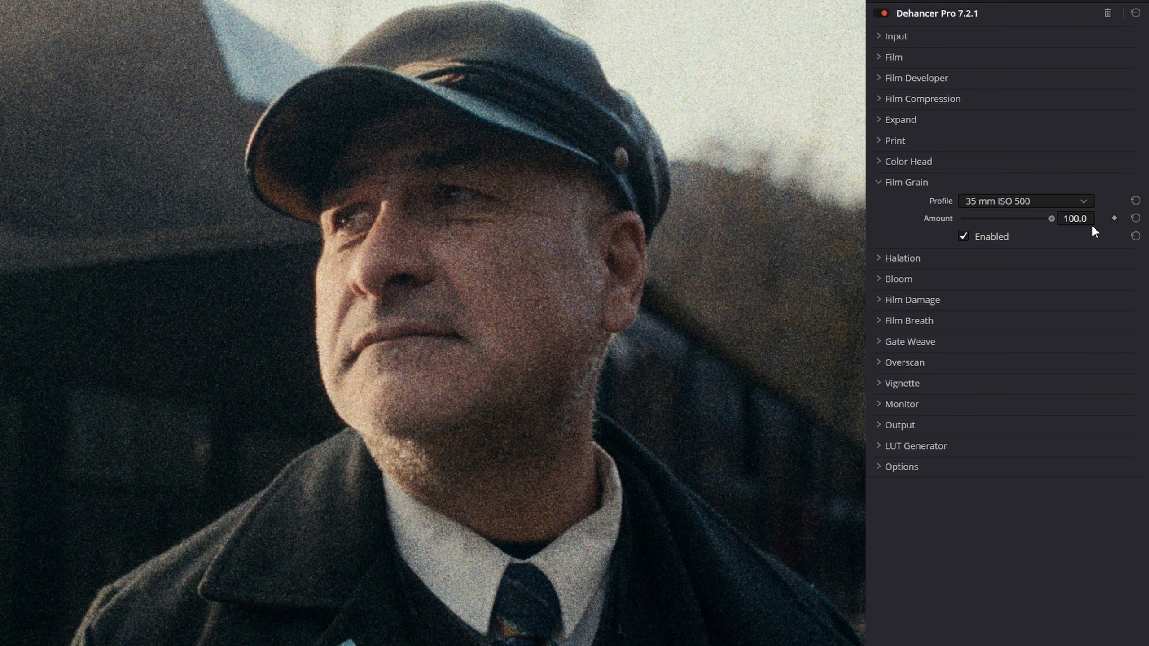
pyautogui.doubleClick(1088, 225)
pyautogui.write('5')
pyautogui.press('Return')
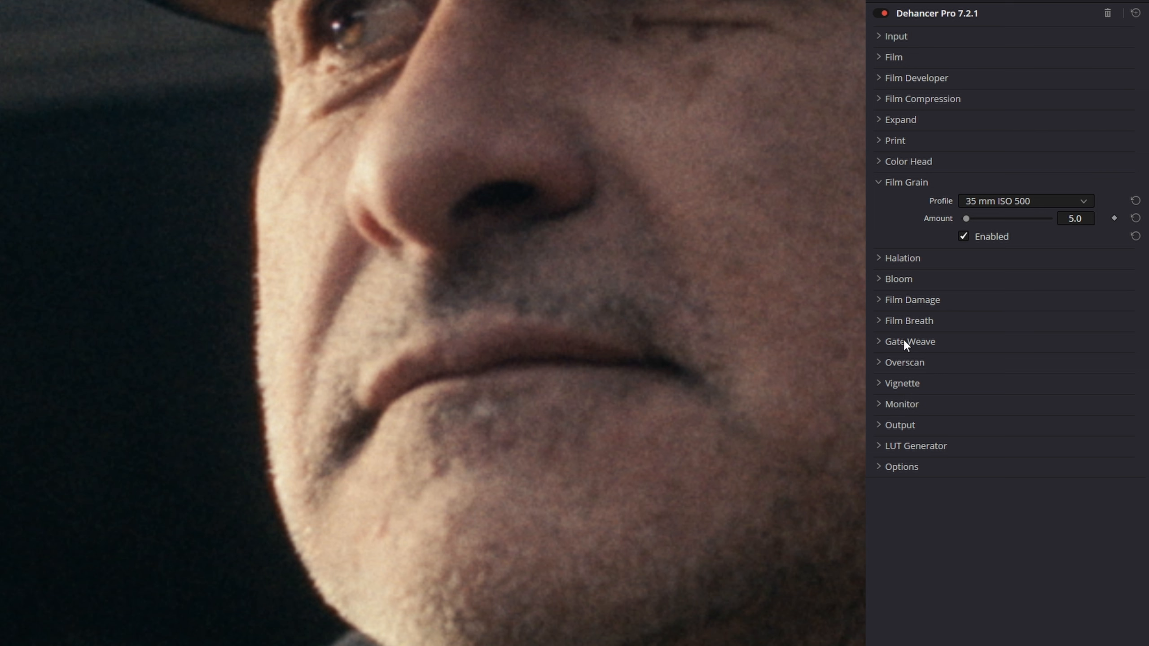
# Compare the image with Halation off and on, and set Halation's Amplify to 68.2.
pyautogui.click(899, 260)
pyautogui.click(895, 354)
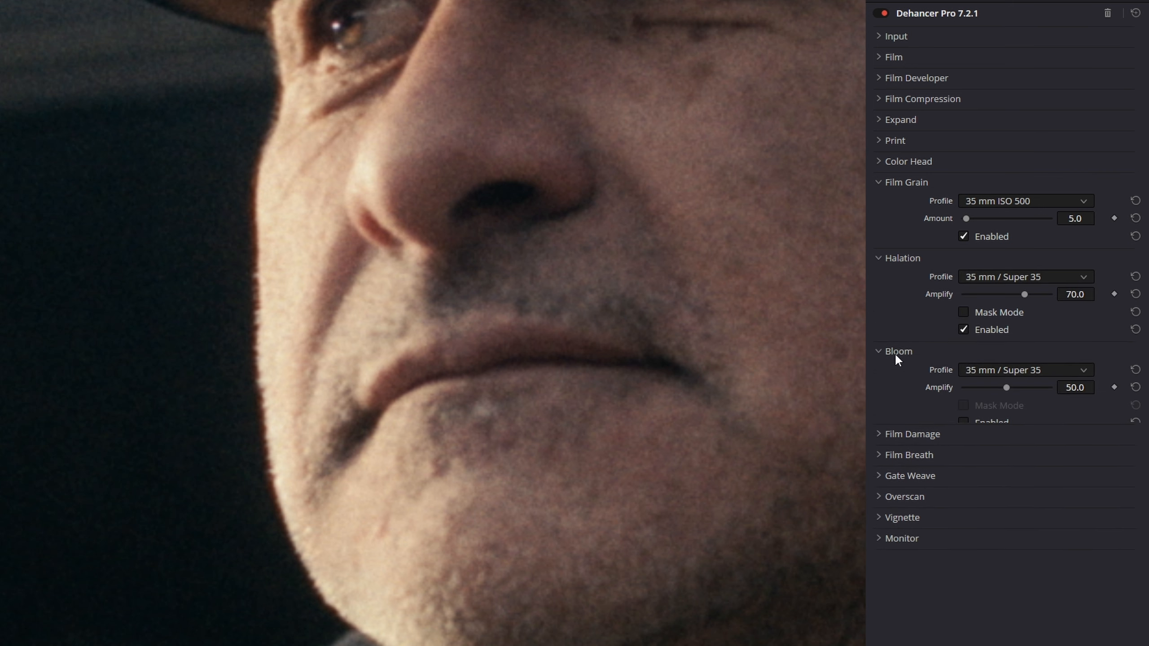
pyautogui.click(959, 330)
pyautogui.click(959, 330)
pyautogui.click(960, 331)
pyautogui.click(960, 333)
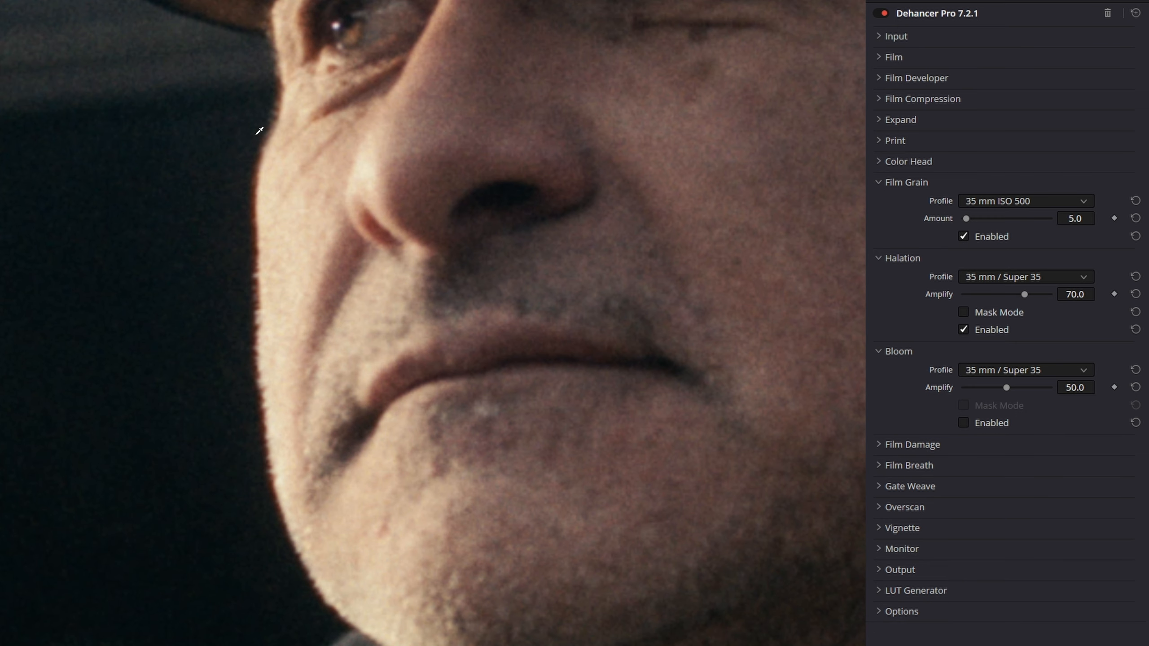
pyautogui.click(963, 329)
pyautogui.click(966, 325)
pyautogui.click(965, 326)
pyautogui.moveTo(1017, 288)
pyautogui.mouseDown()
pyautogui.moveTo(1017, 302)
pyautogui.moveTo(1102, 302)
pyautogui.moveTo(1018, 306)
pyautogui.mouseUp()
# Enable Bloom with the 35 mm / Super 35 profile and set its Amplify to 22.5.
pyautogui.click(991, 366)
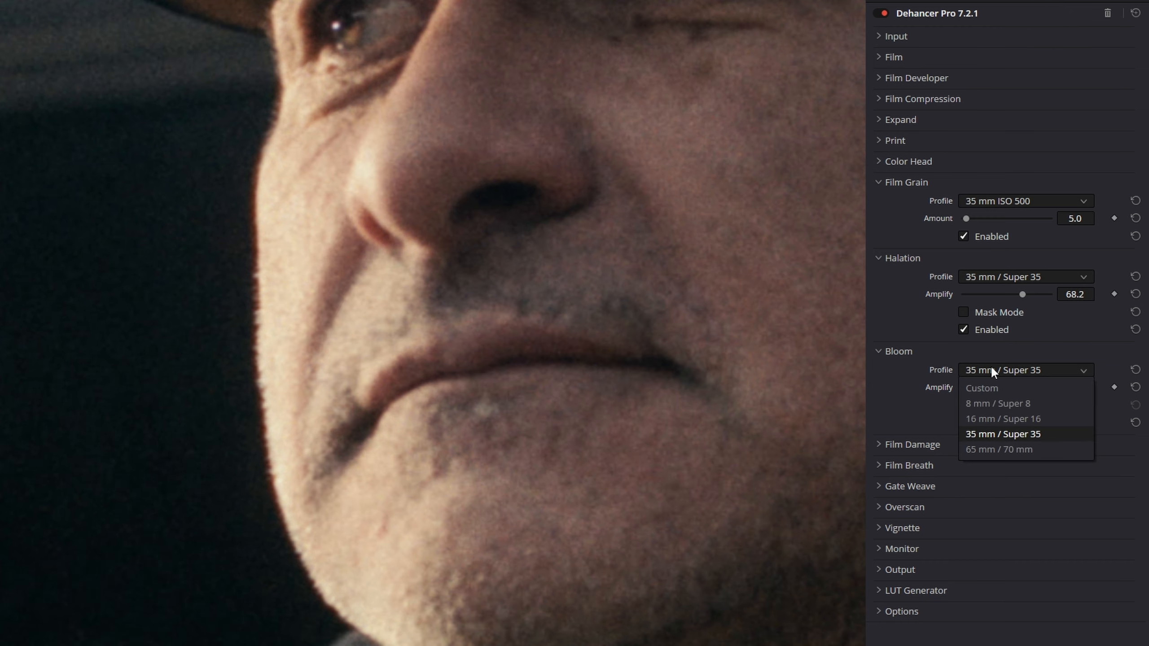
pyautogui.click(995, 433)
pyautogui.moveTo(1015, 390)
pyautogui.mouseDown()
pyautogui.moveTo(1063, 398)
pyautogui.moveTo(1020, 399)
pyautogui.mouseUp()
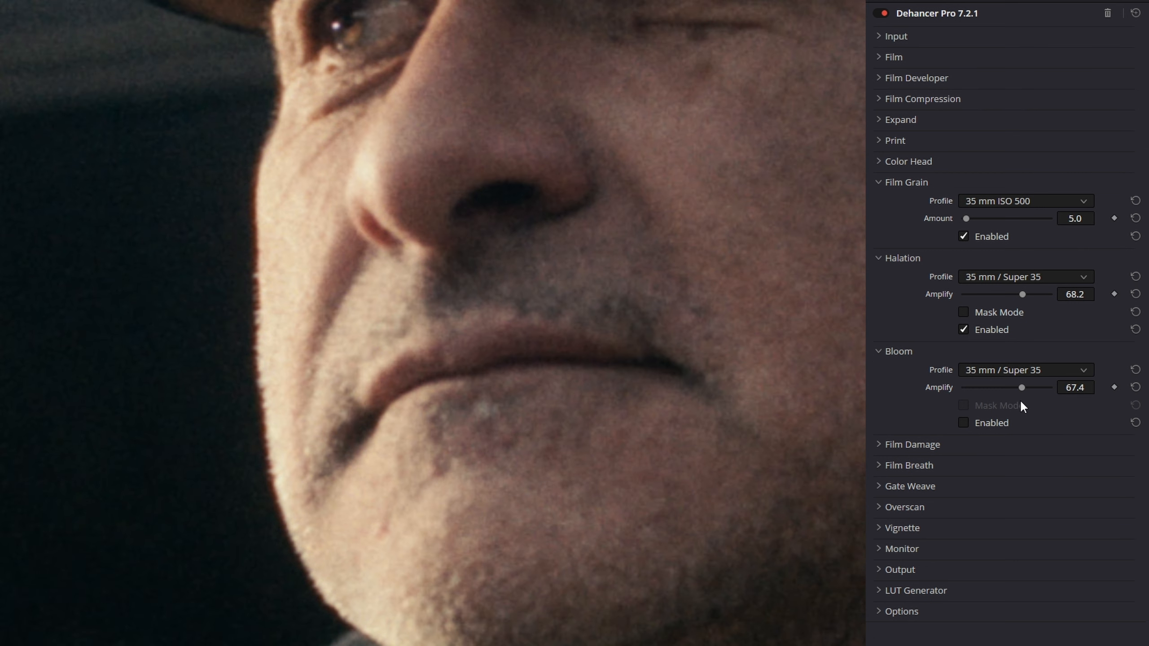
pyautogui.click(963, 423)
pyautogui.click(963, 422)
pyautogui.click(963, 423)
pyautogui.click(964, 423)
pyautogui.click(964, 423)
pyautogui.moveTo(1023, 390); pyautogui.dragTo(982, 399)
pyautogui.scroll(-5, 739, 306)
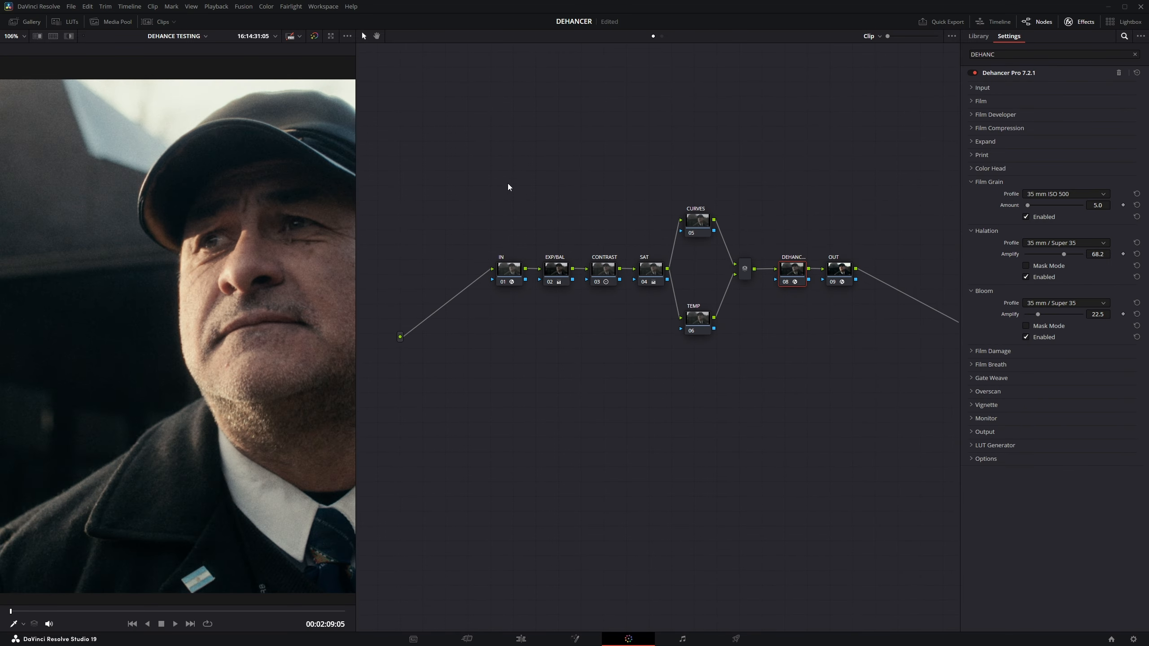
# Hide the effect settings, restore the normal grading layout, and widen the viewer with the whole frame fitted.
pyautogui.click(1078, 22)
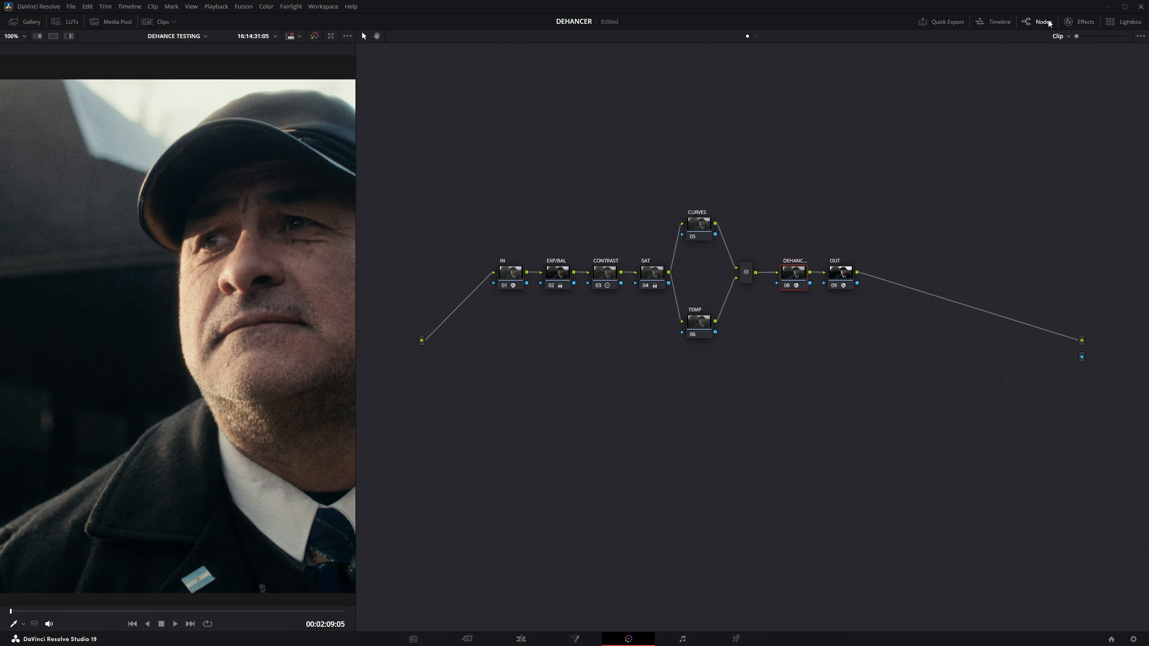
pyautogui.click(1039, 21)
pyautogui.hotkey('alt', 'f')
pyautogui.click(1038, 22)
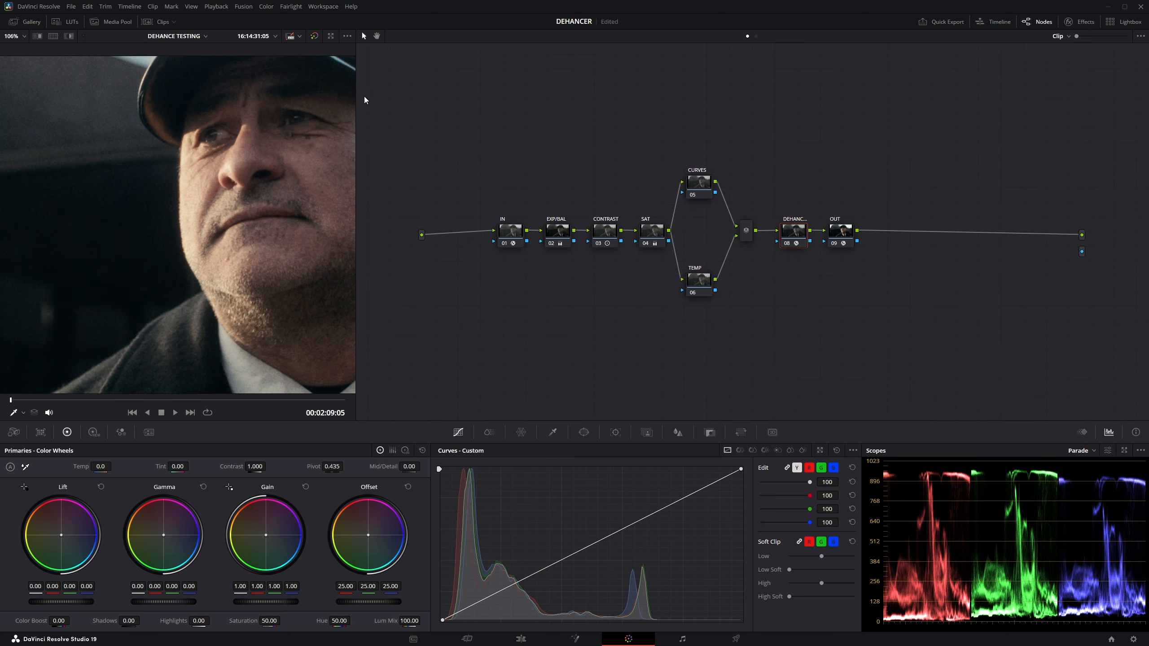
pyautogui.moveTo(356, 121); pyautogui.dragTo(649, 145)
pyautogui.click(15, 36)
pyautogui.click(27, 51)
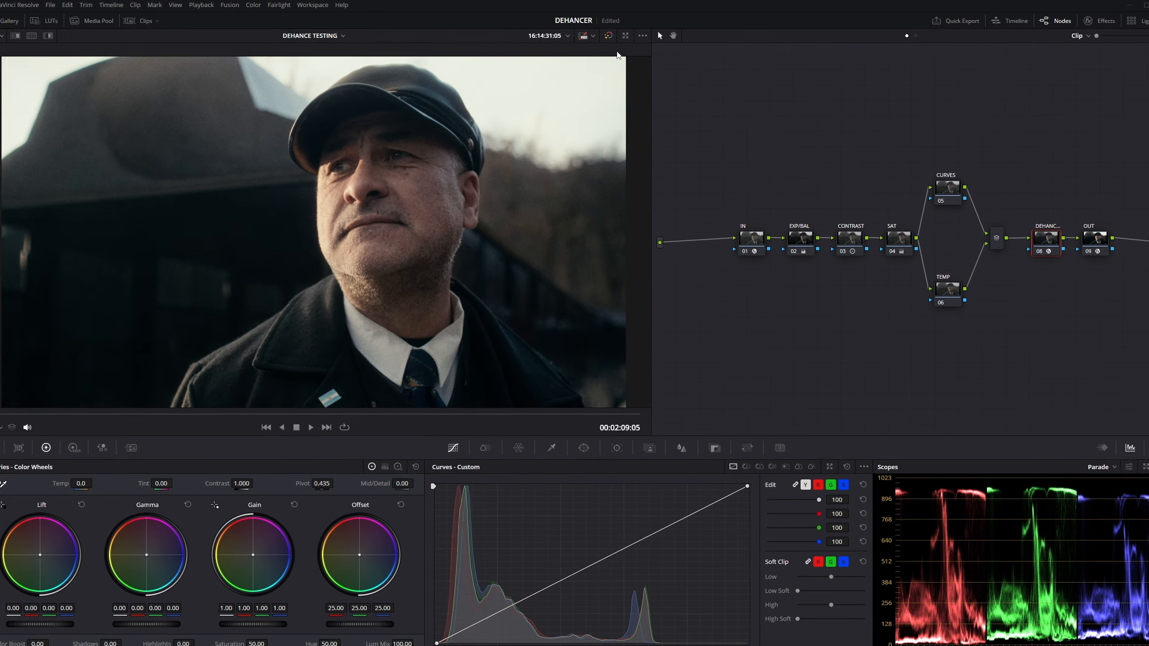
# Compare the graded shot of the man in the cap with the ungraded image by bypassing all grades repeatedly.
pyautogui.click(608, 36)
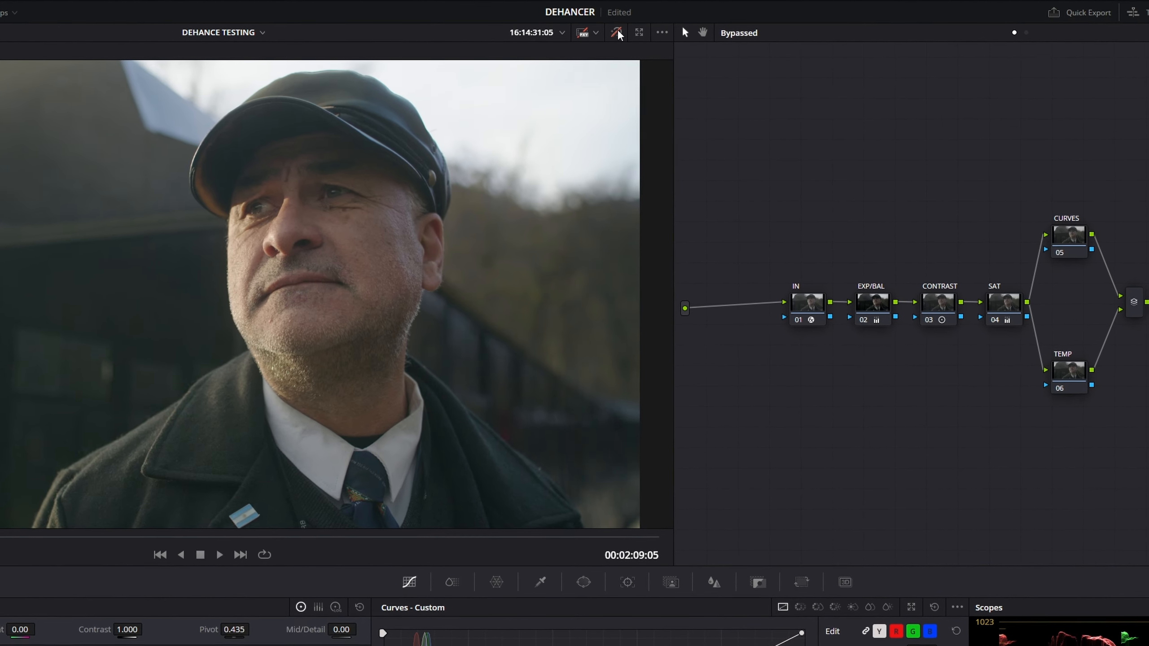
pyautogui.click(616, 35)
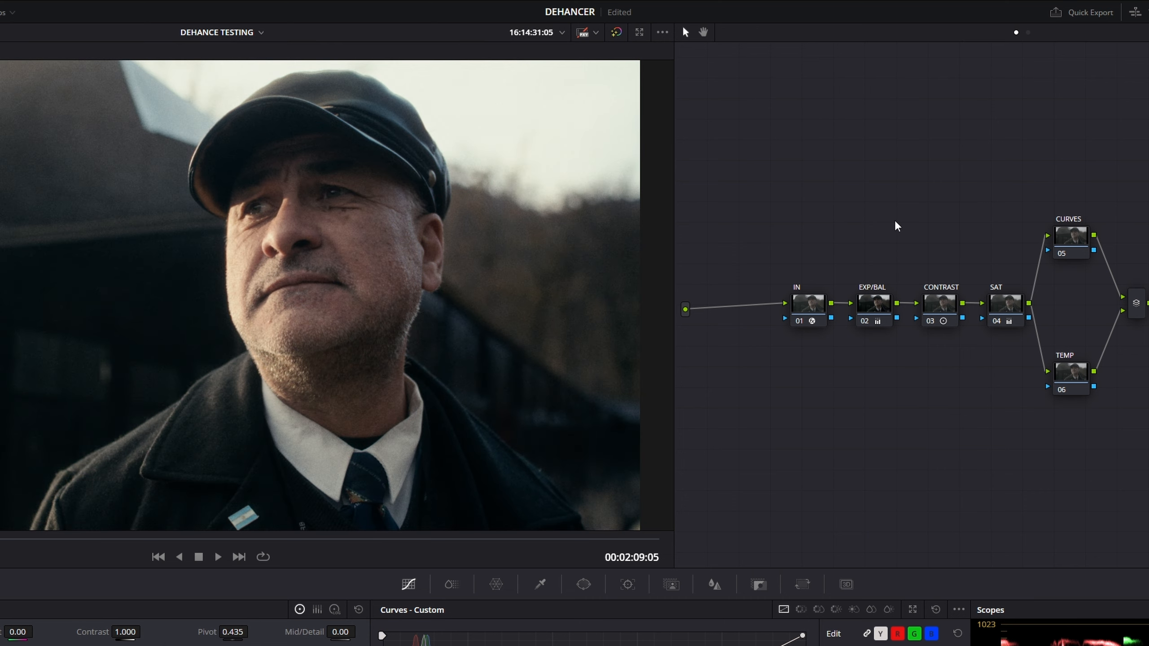
pyautogui.hotkey('shift', 'd')
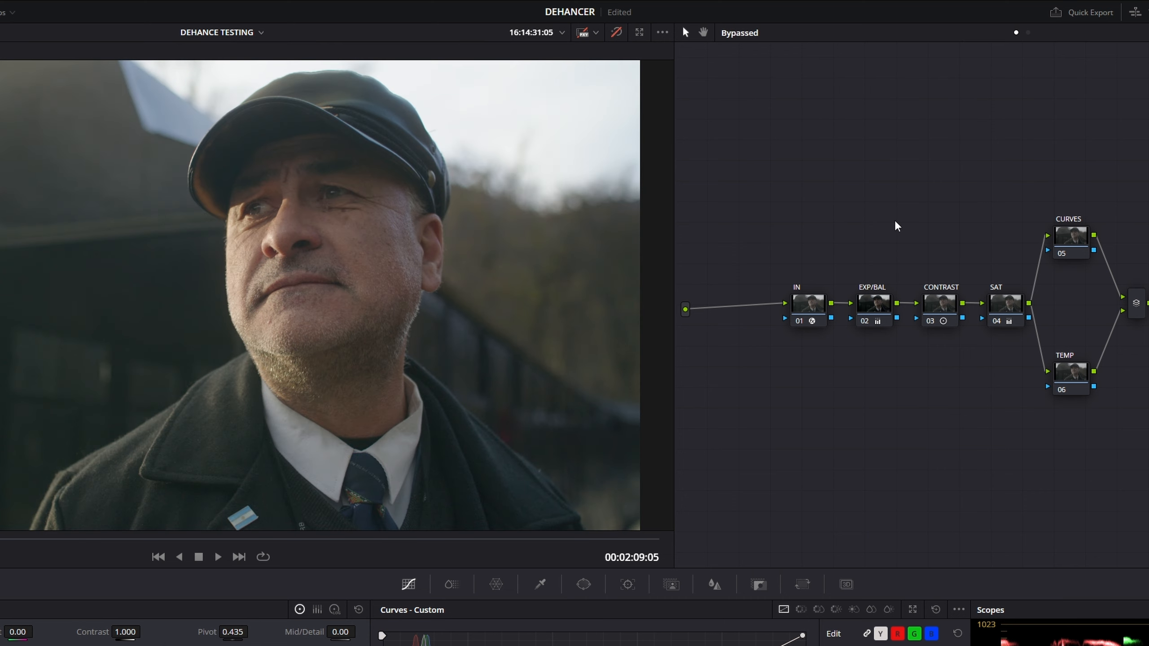
pyautogui.hotkey('shift', 'd')
pyautogui.hotkey('shift', 'd')
pyautogui.hotkey('shift', 'd')
pyautogui.hotkey('shift', 'd')
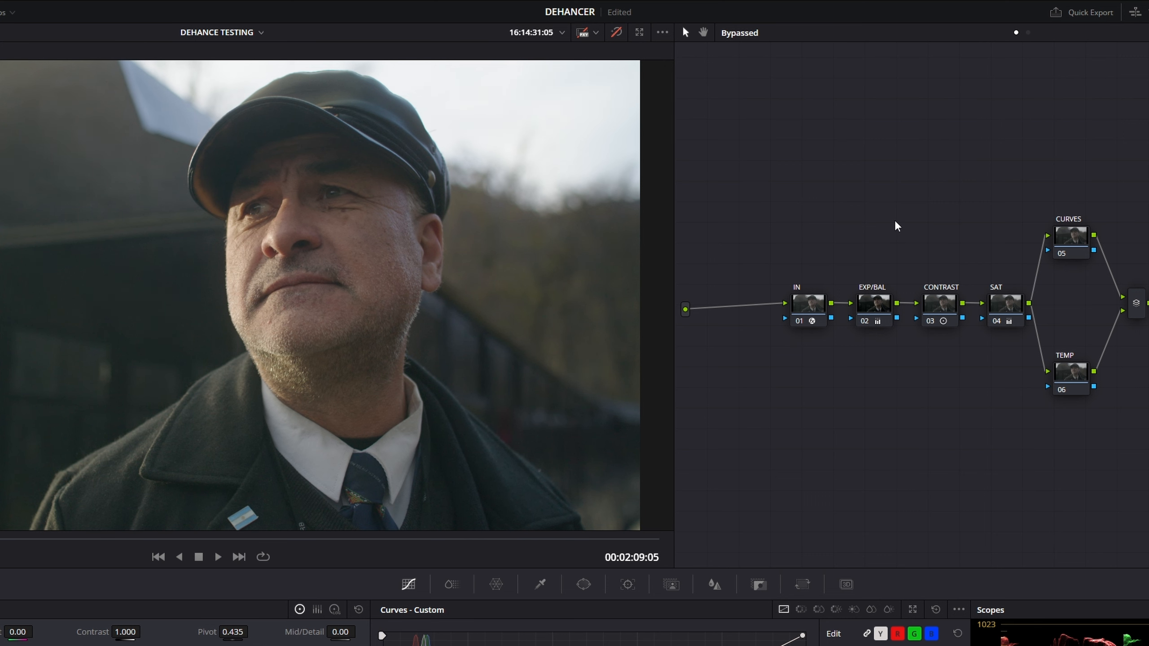
pyautogui.hotkey('shift', 'd')
# Grab a still of the graded frame of the man in the cap.
pyautogui.rightClick(415, 185)
pyautogui.click(440, 199)
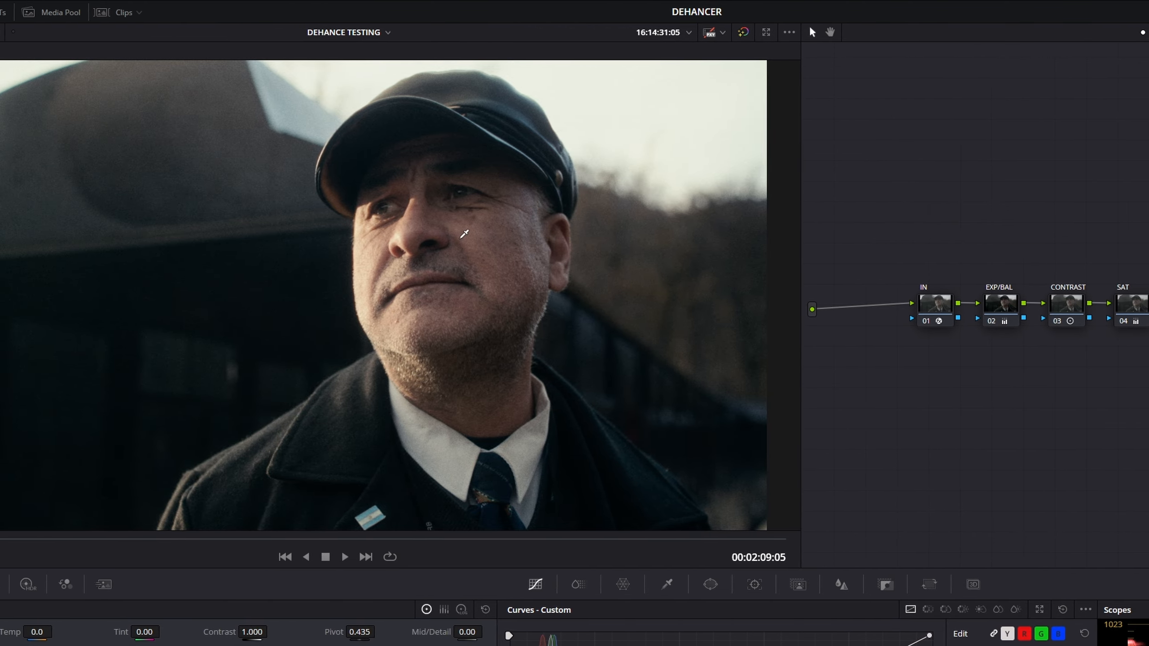
pyautogui.rightClick(414, 218)
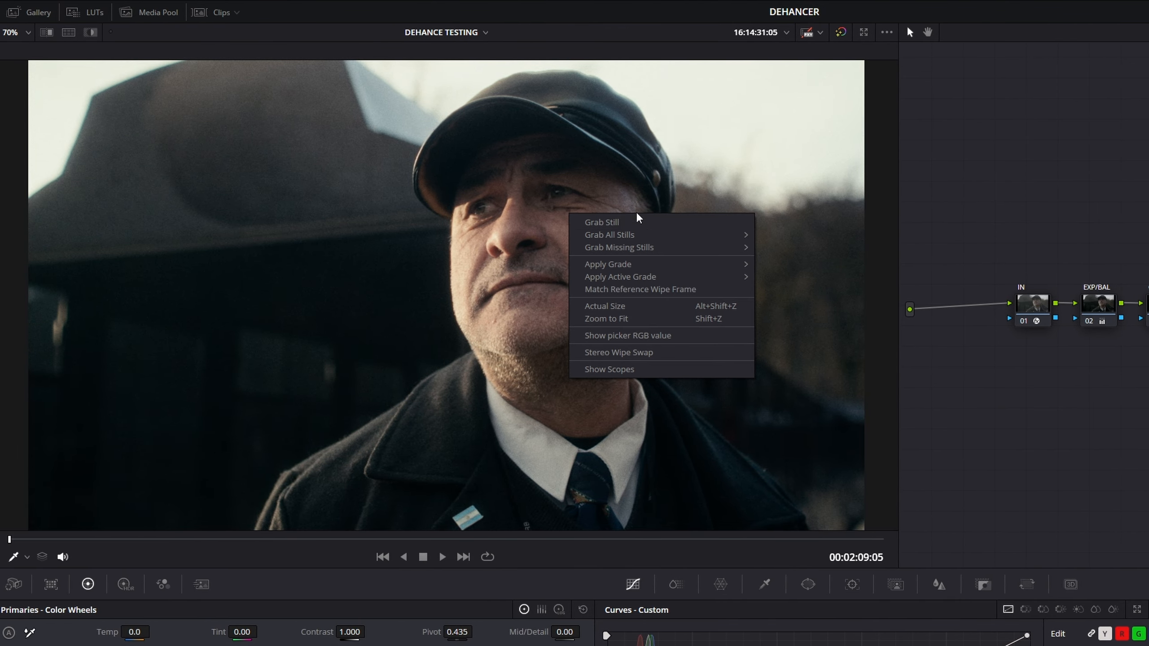
pyautogui.click(637, 221)
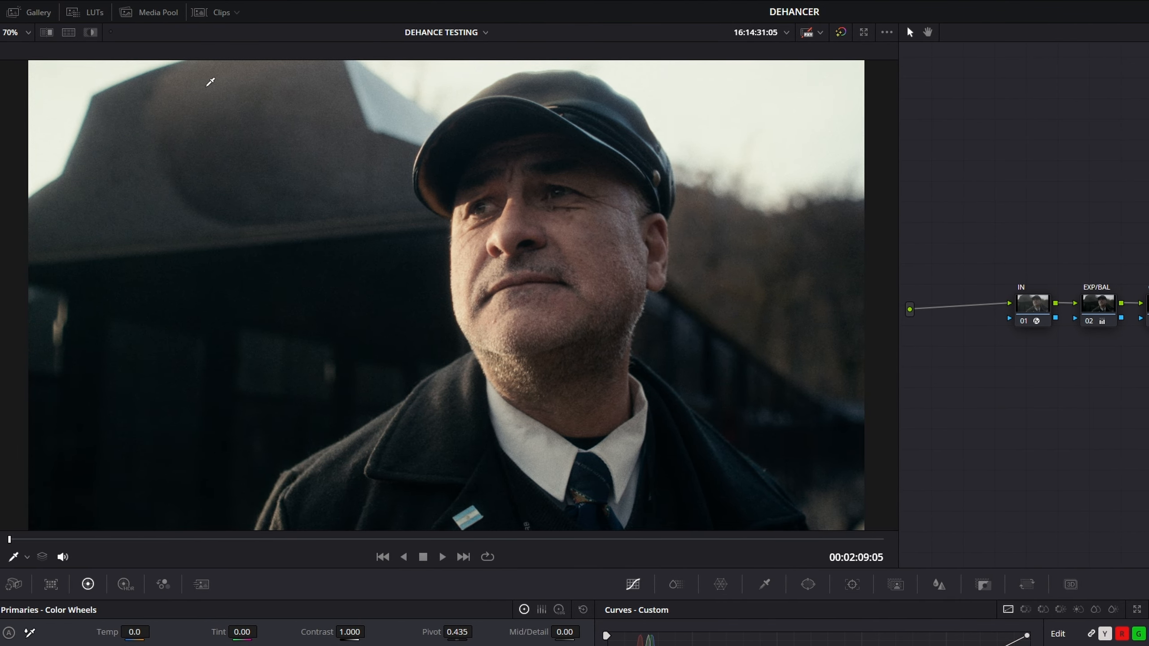
# Compare the still with the bypassed image using vertical and diagonal wipes, and return to the full graded view.
pyautogui.click(46, 32)
pyautogui.click(840, 33)
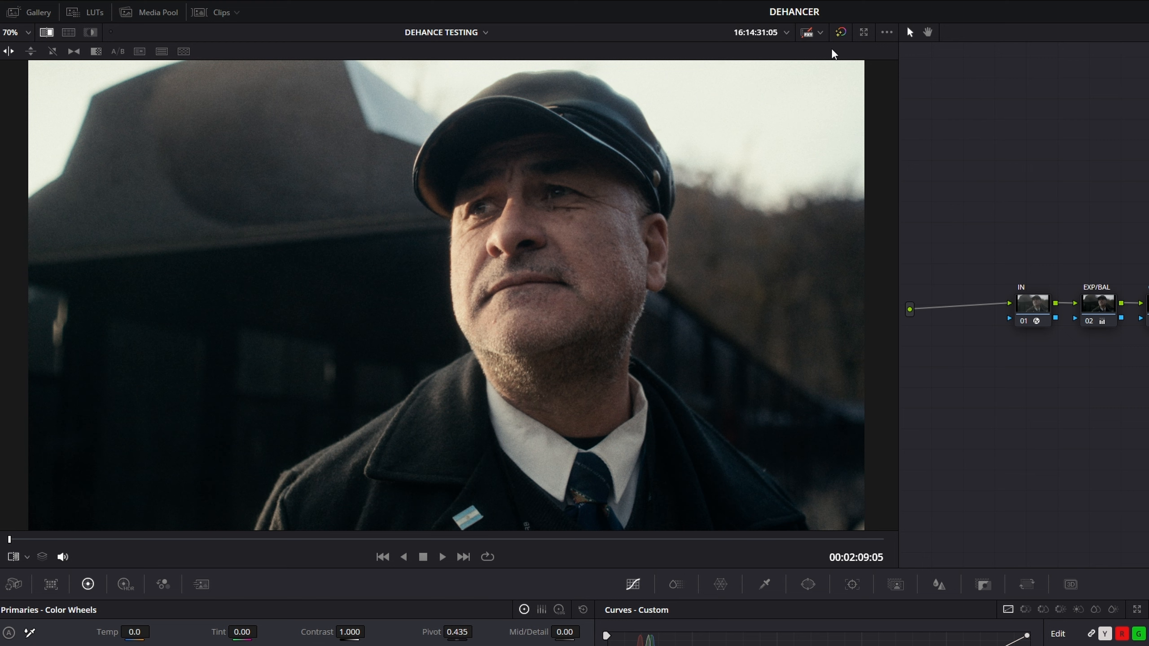
pyautogui.moveTo(376, 226); pyautogui.dragTo(438, 273)
pyautogui.click(53, 51)
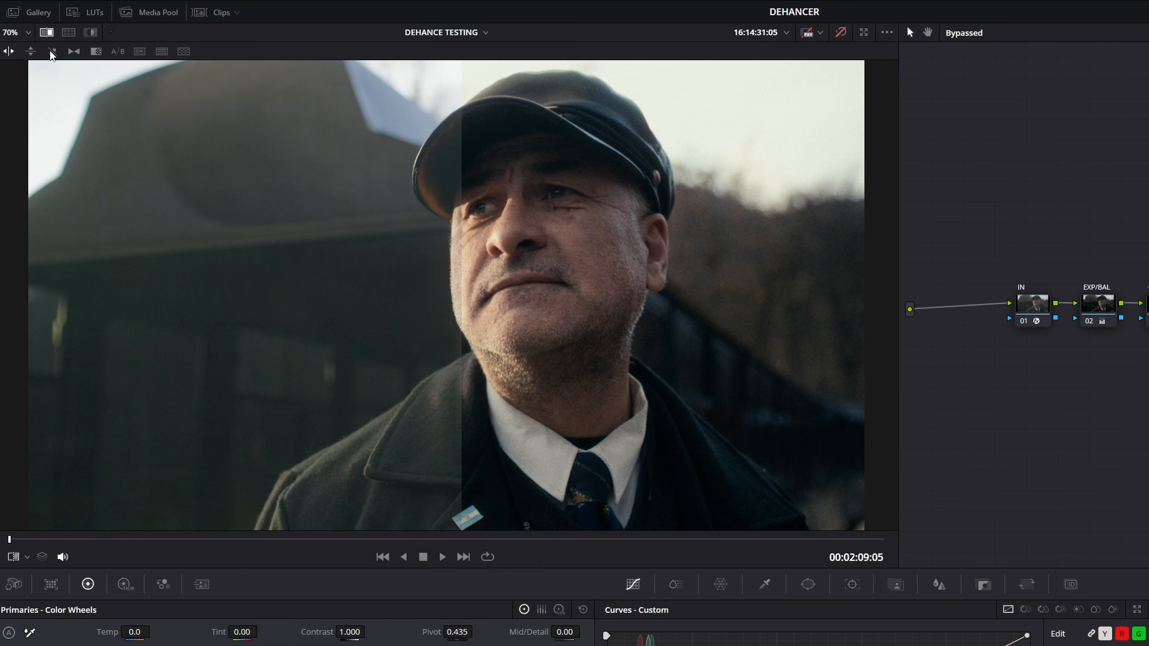
pyautogui.moveTo(534, 282); pyautogui.dragTo(560, 281)
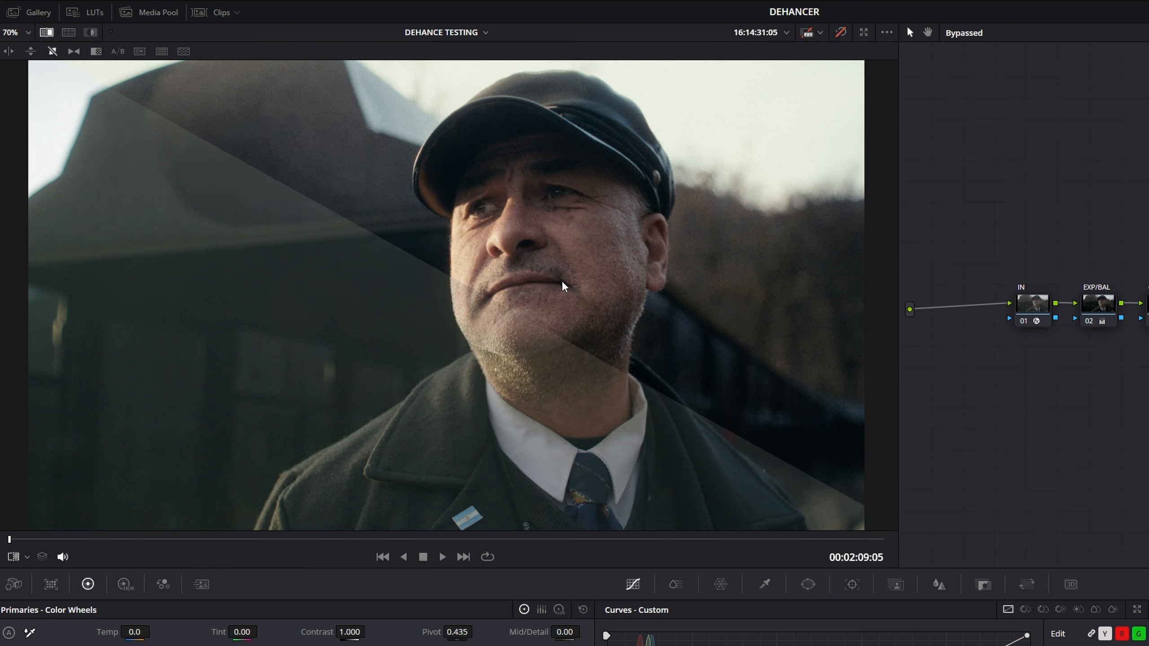
pyautogui.rightClick(622, 374)
pyautogui.click(629, 383)
pyautogui.click(46, 32)
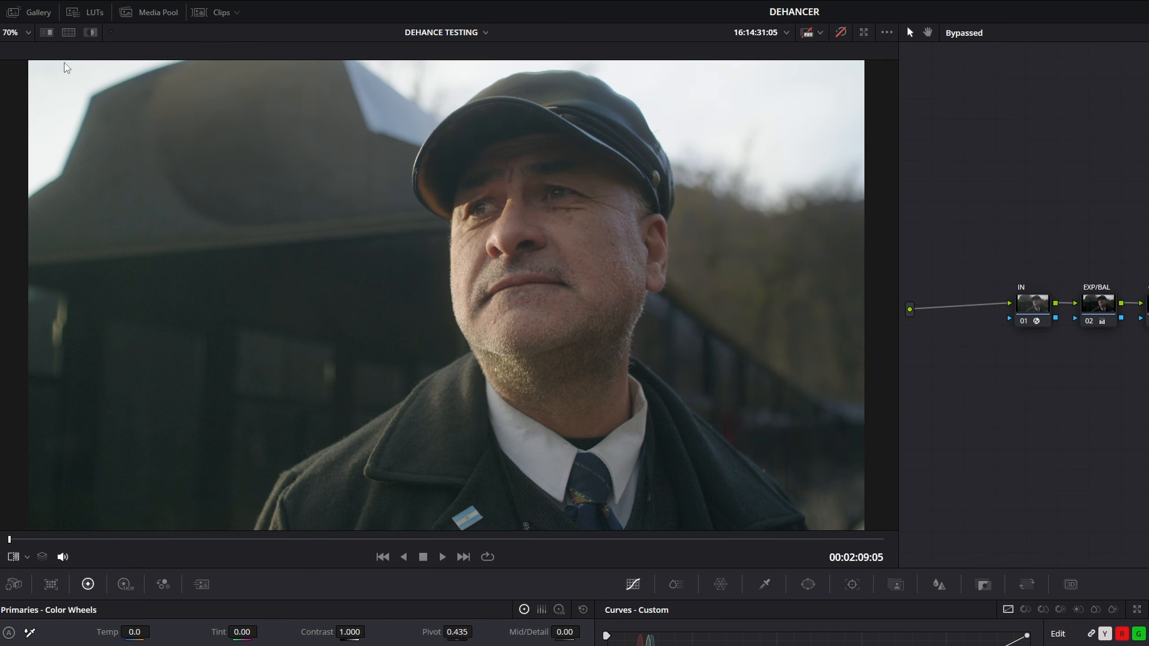
pyautogui.click(841, 32)
# Disable the Dehancer node to view the image without film emulation, and show the clip's Camera Raw settings.
pyautogui.moveTo(1008, 189); pyautogui.dragTo(1148, 312)
pyautogui.click(1135, 265)
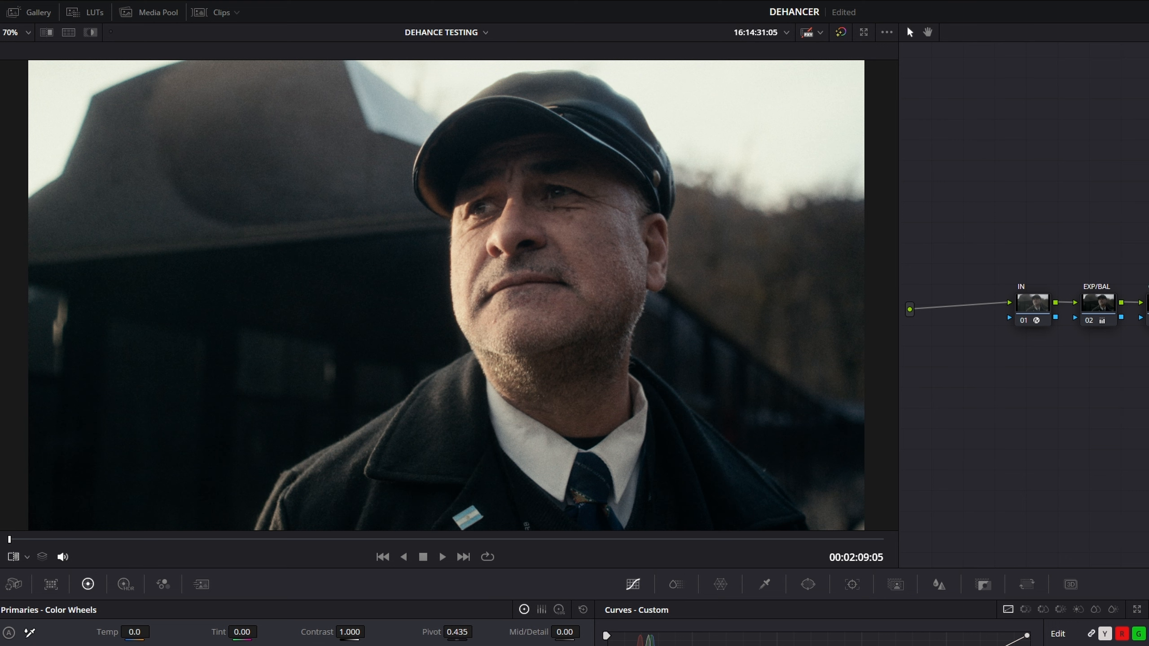
pyautogui.hotkey('ctrl', 'd')
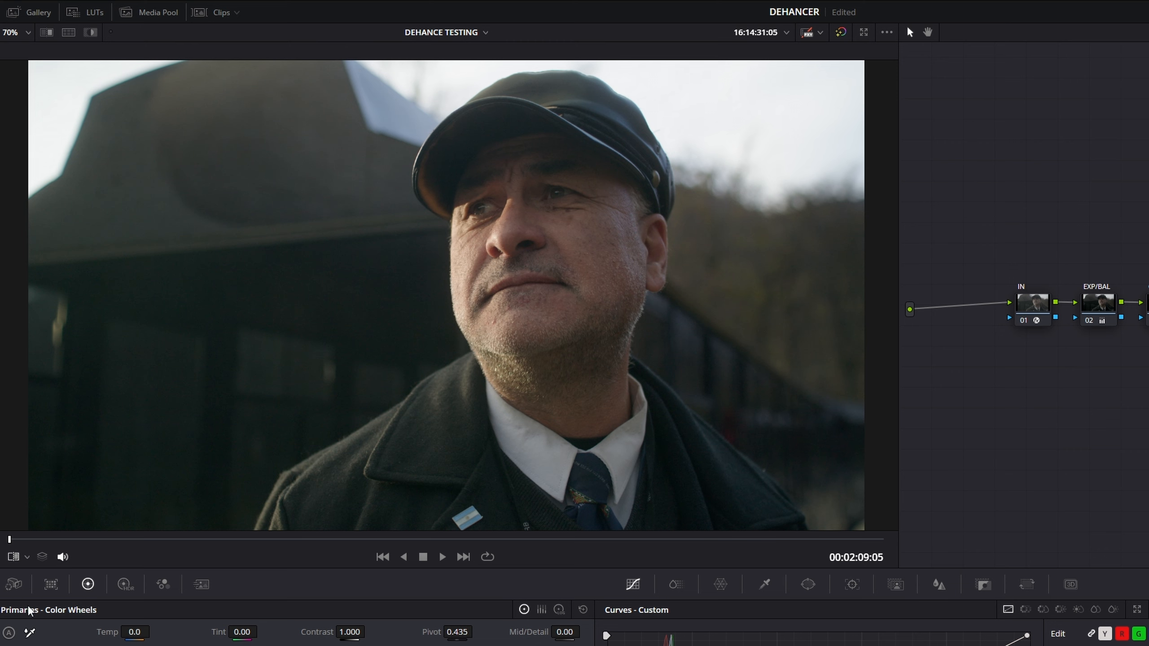
pyautogui.click(14, 585)
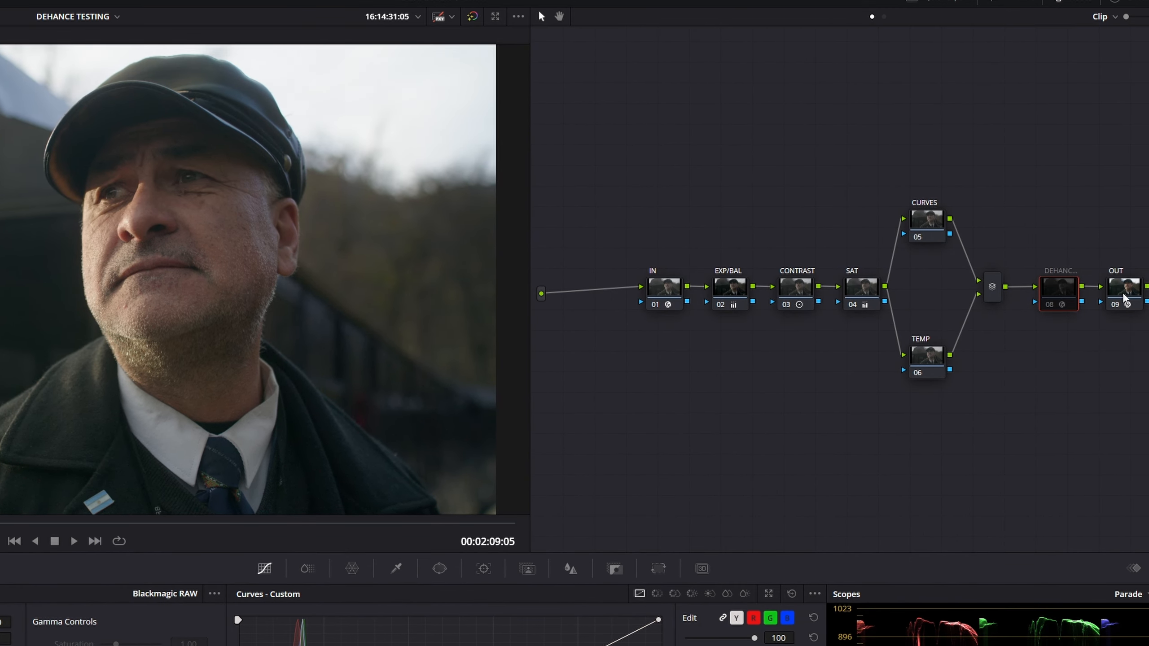
# Check the Color Space Transform settings on the OUT node, and re-enable the Dehancer node.
pyautogui.click(1126, 304)
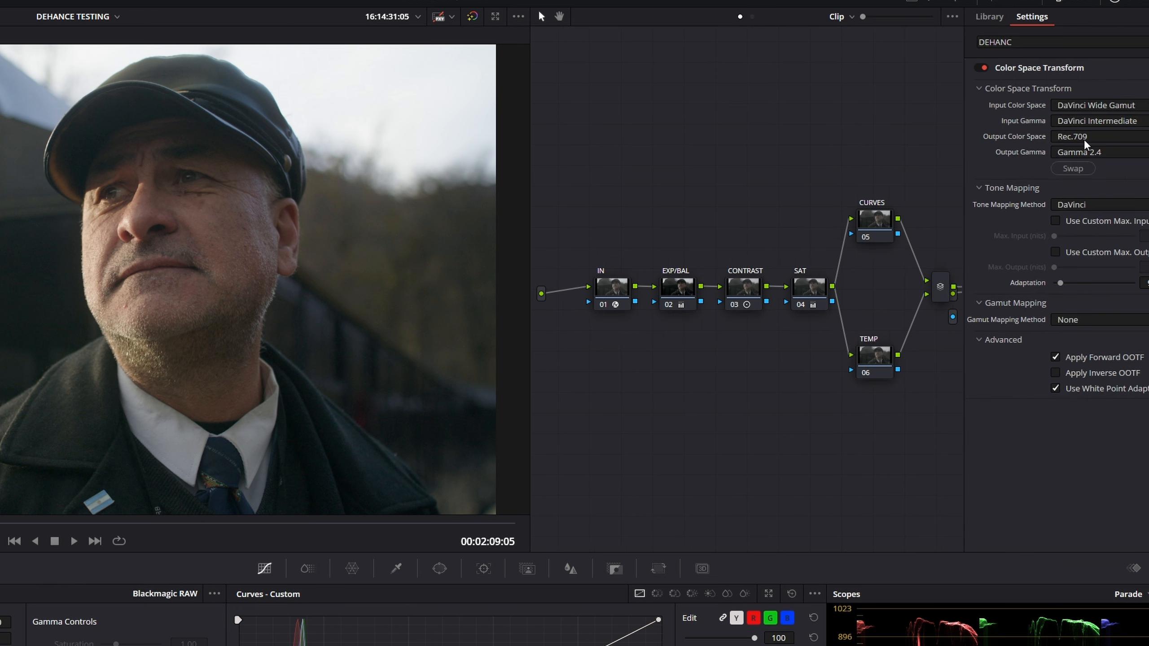
pyautogui.click(1136, 4)
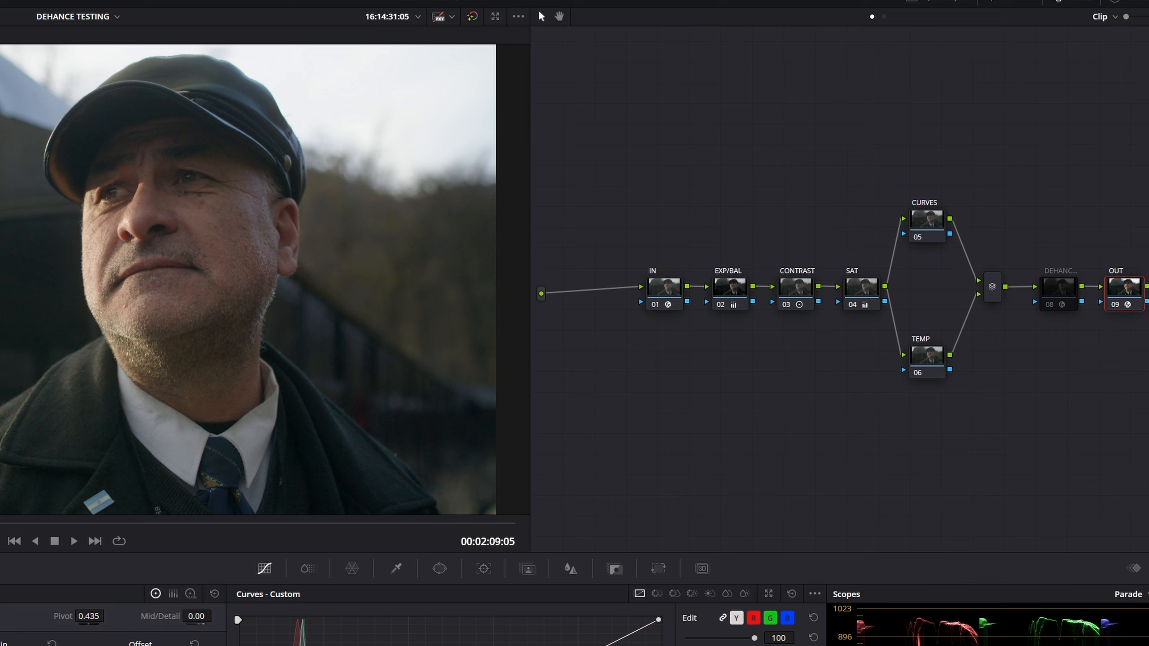
pyautogui.click(1058, 289)
pyautogui.hotkey('ctrl', 'd')
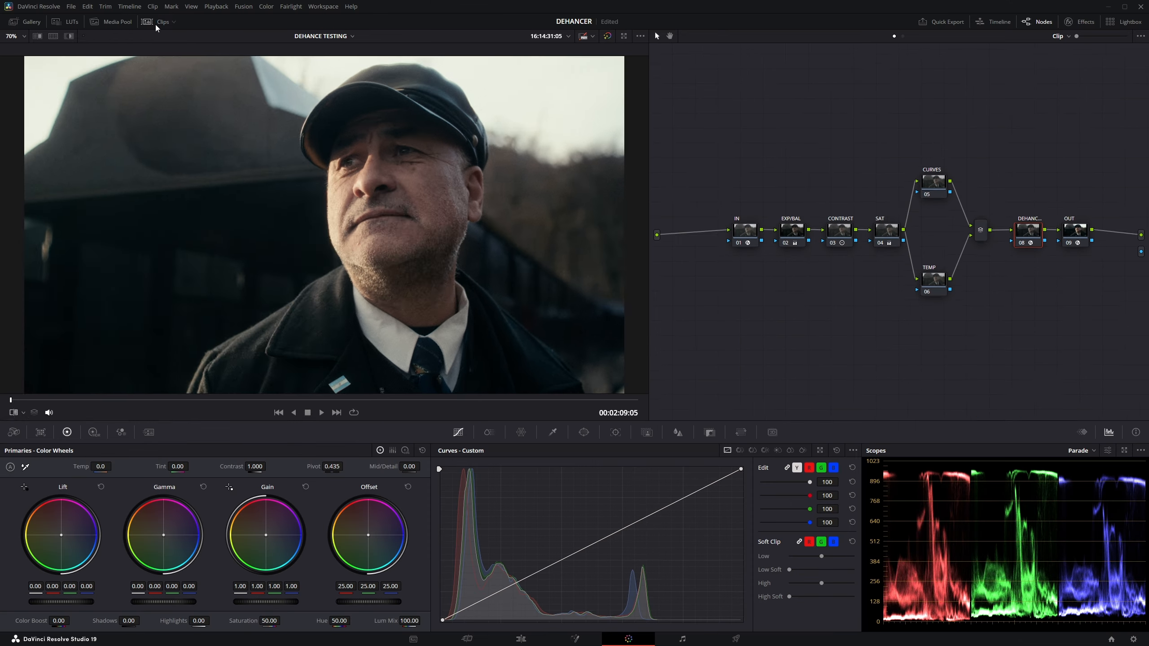
# Clear the existing nodes on clip 17 and copy the node tree from clip 15 onto it.
pyautogui.click(155, 23)
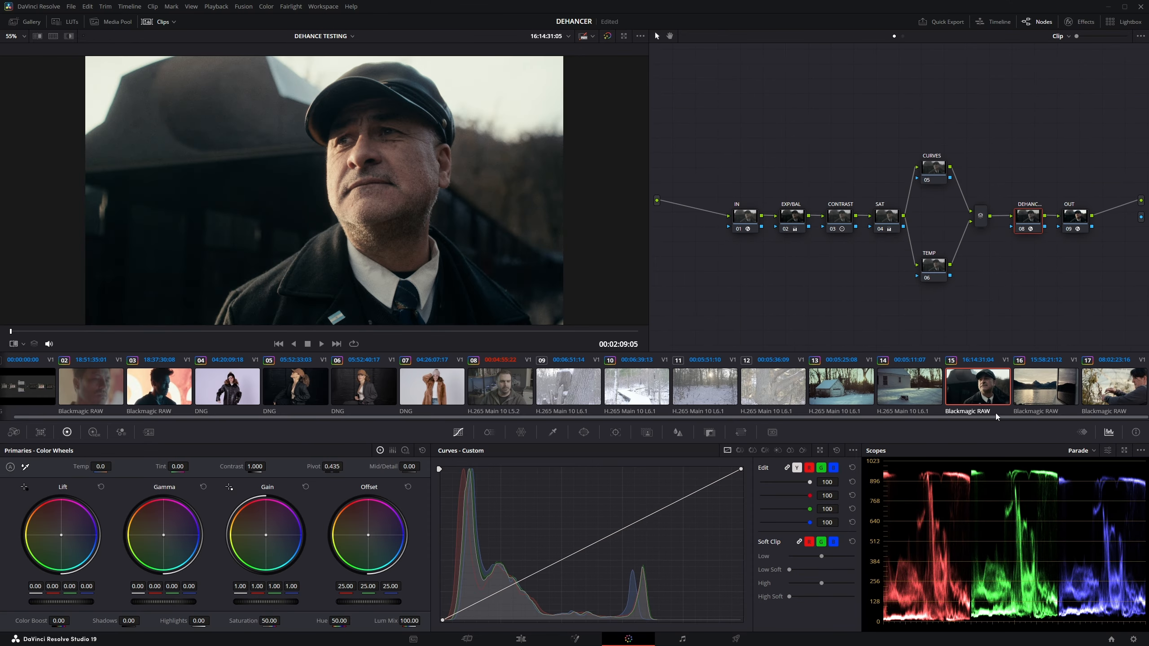
pyautogui.click(1082, 392)
pyautogui.moveTo(703, 111); pyautogui.dragTo(1103, 290)
pyautogui.press('Delete')
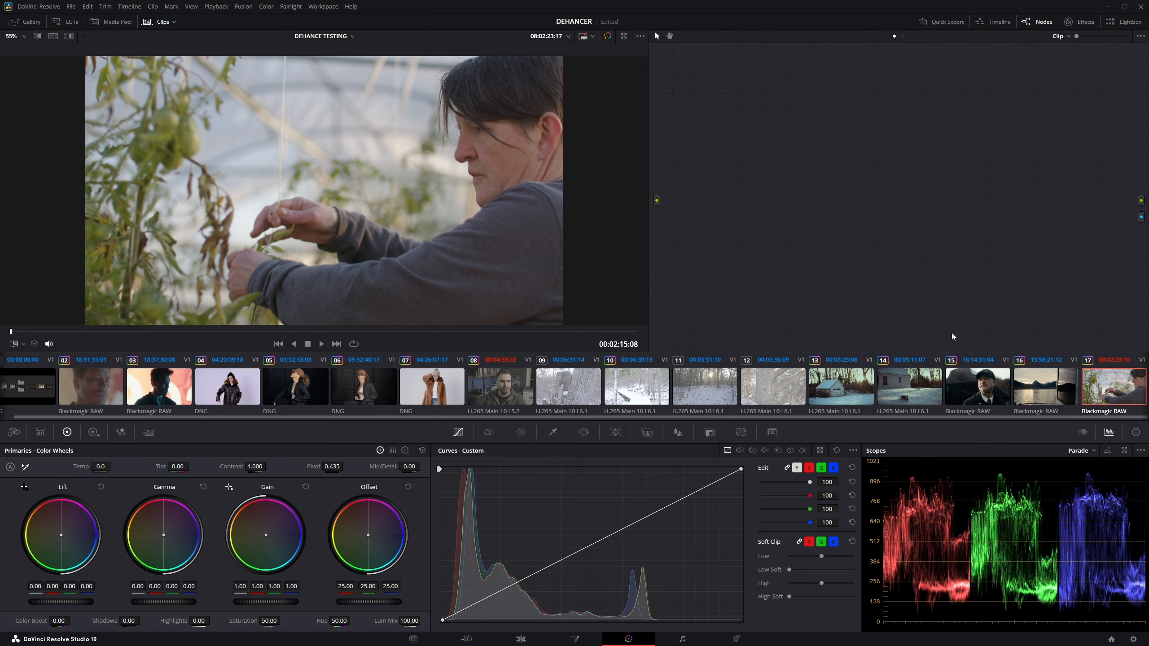
pyautogui.middleClick(988, 395)
# Play back the graded greenhouse clip in full screen to review the copied look.
pyautogui.hotkey('ctrl', 'f')
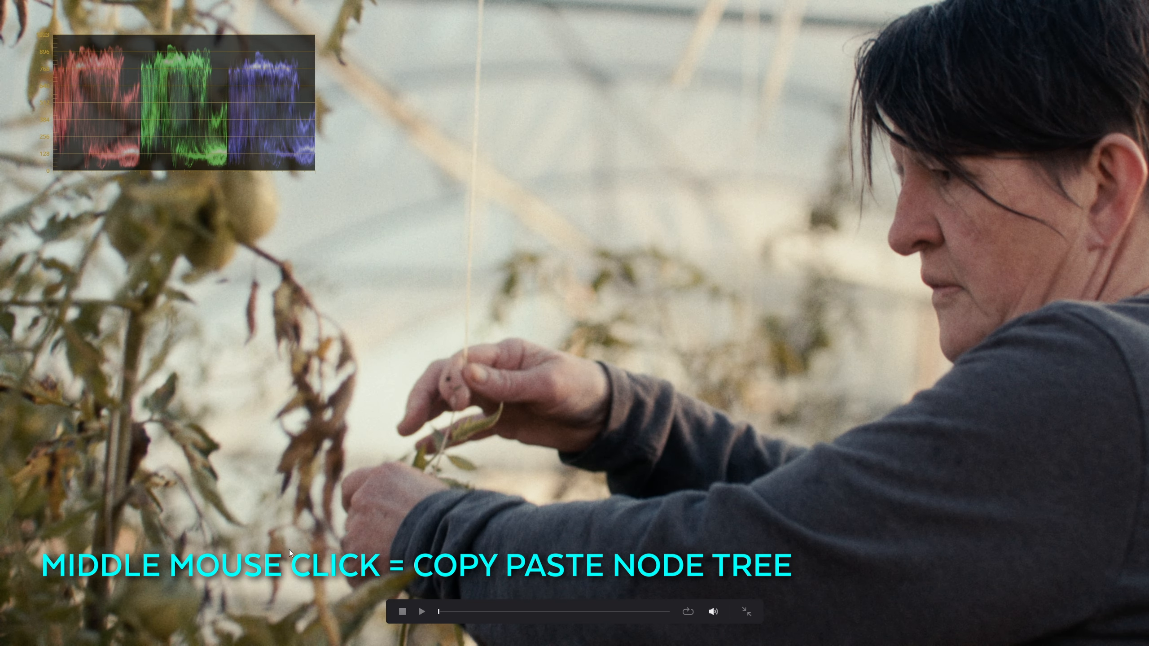
pyautogui.press('space')
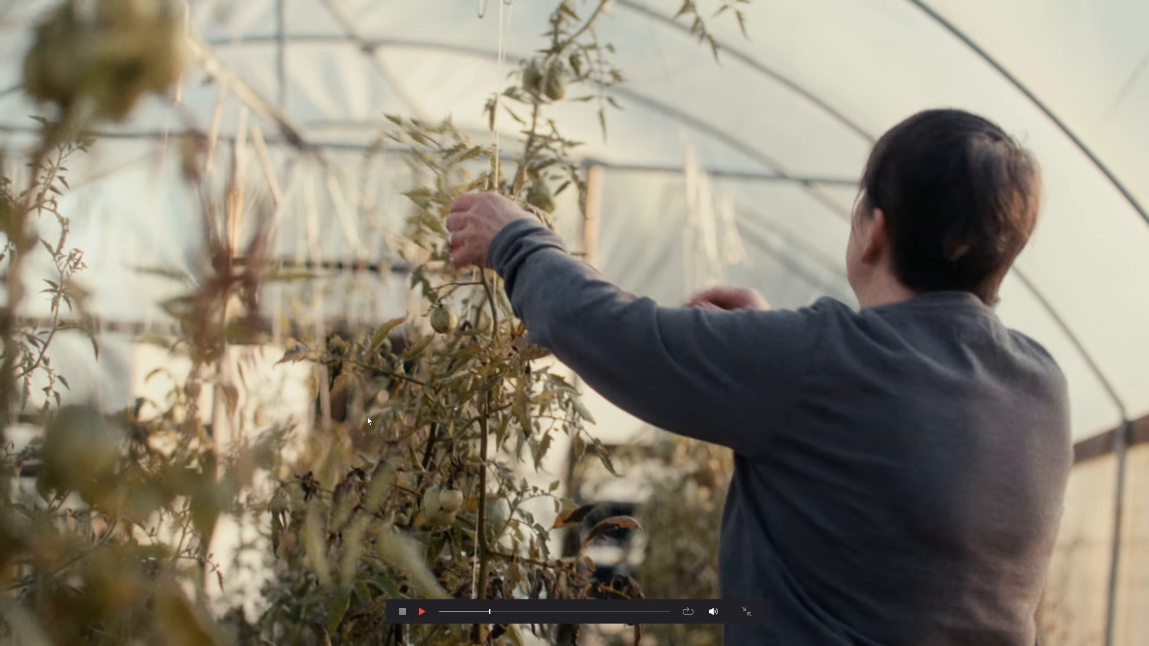
pyautogui.press('space')
pyautogui.press('Escape')
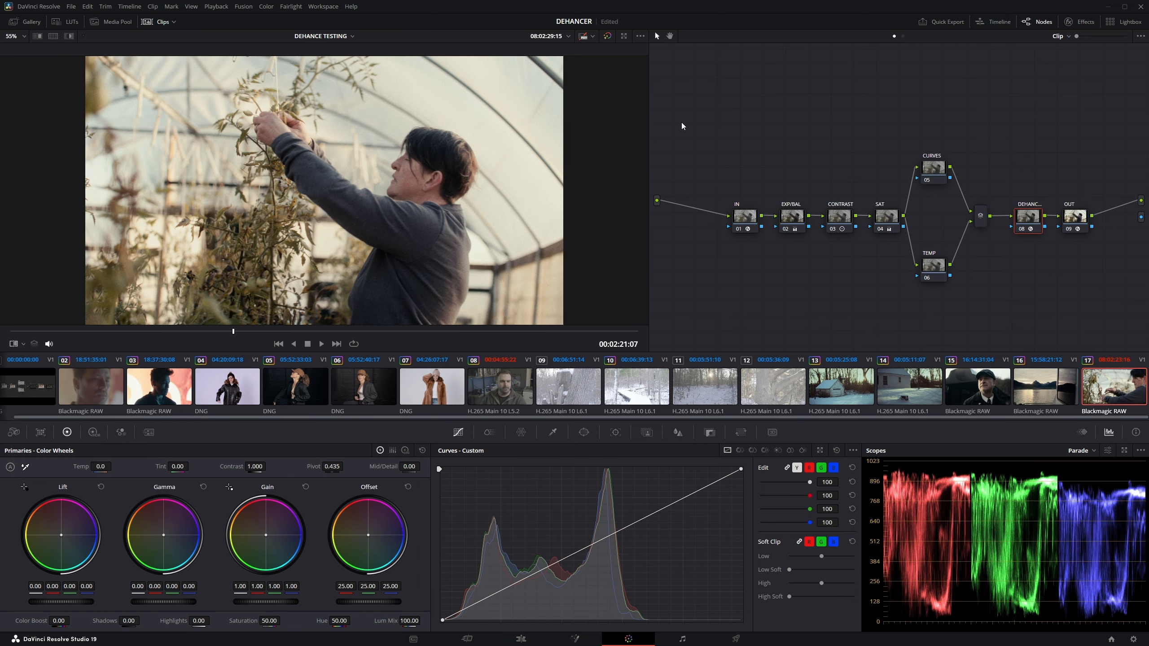
# Add clip 17 to a new group named FILMIC DOC and switch the node graph to Group Post-Clip.
pyautogui.rightClick(1087, 400)
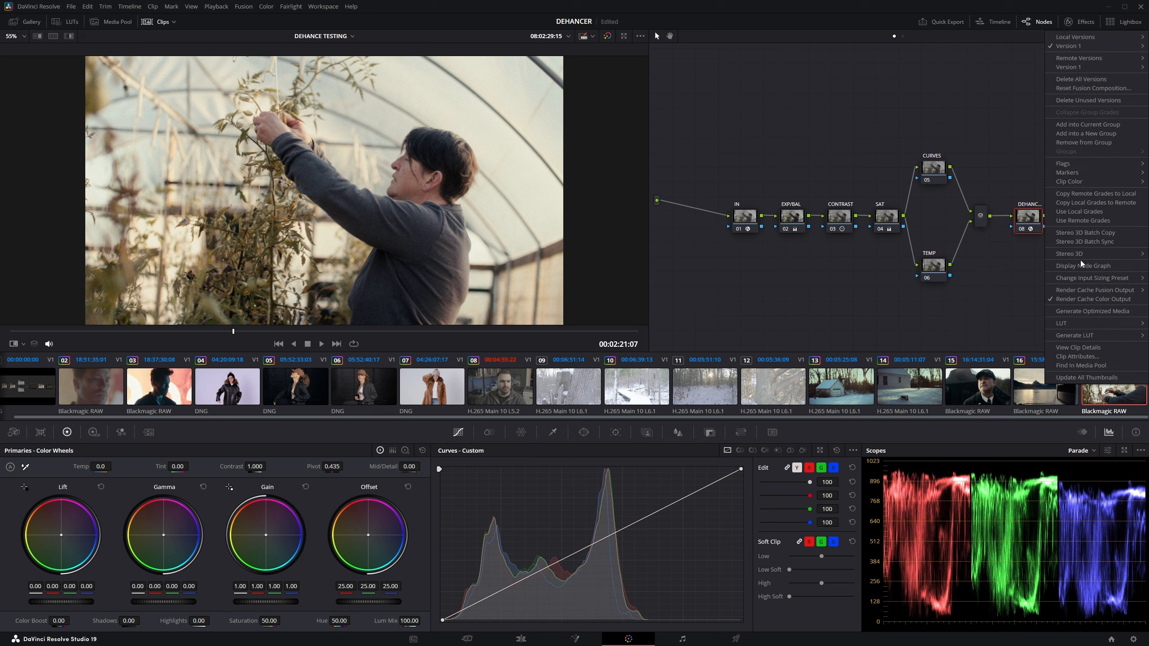
pyautogui.click(1082, 133)
pyautogui.write('FILMIX')
pyautogui.press('BackSpace')
pyautogui.write('C DOC')
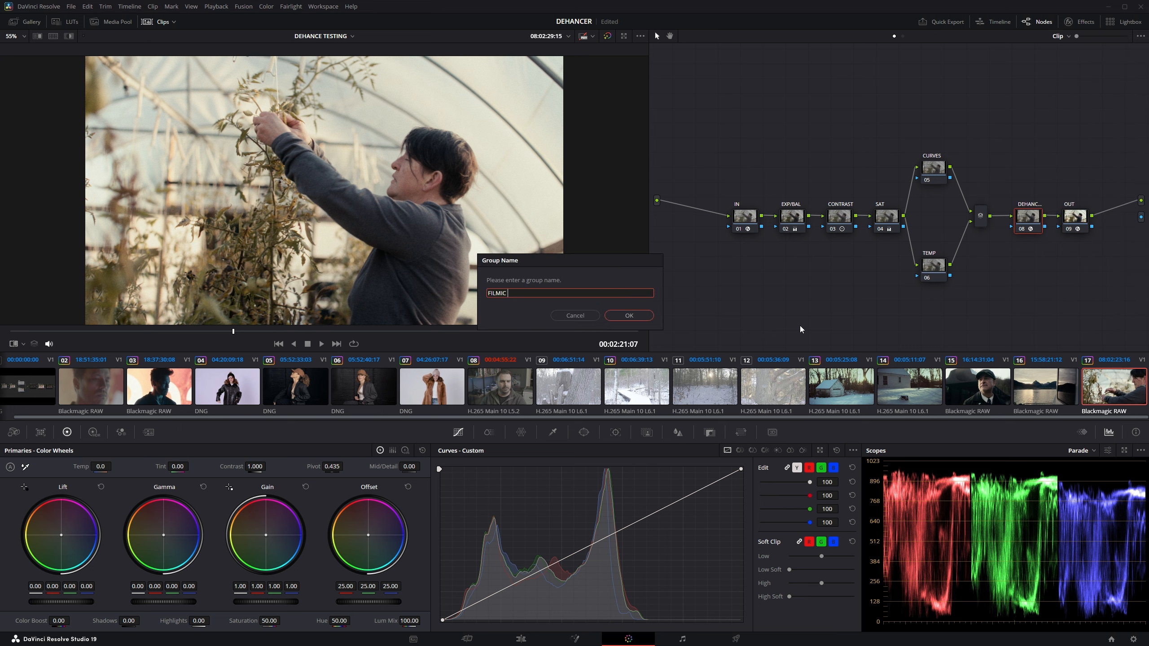
pyautogui.click(642, 313)
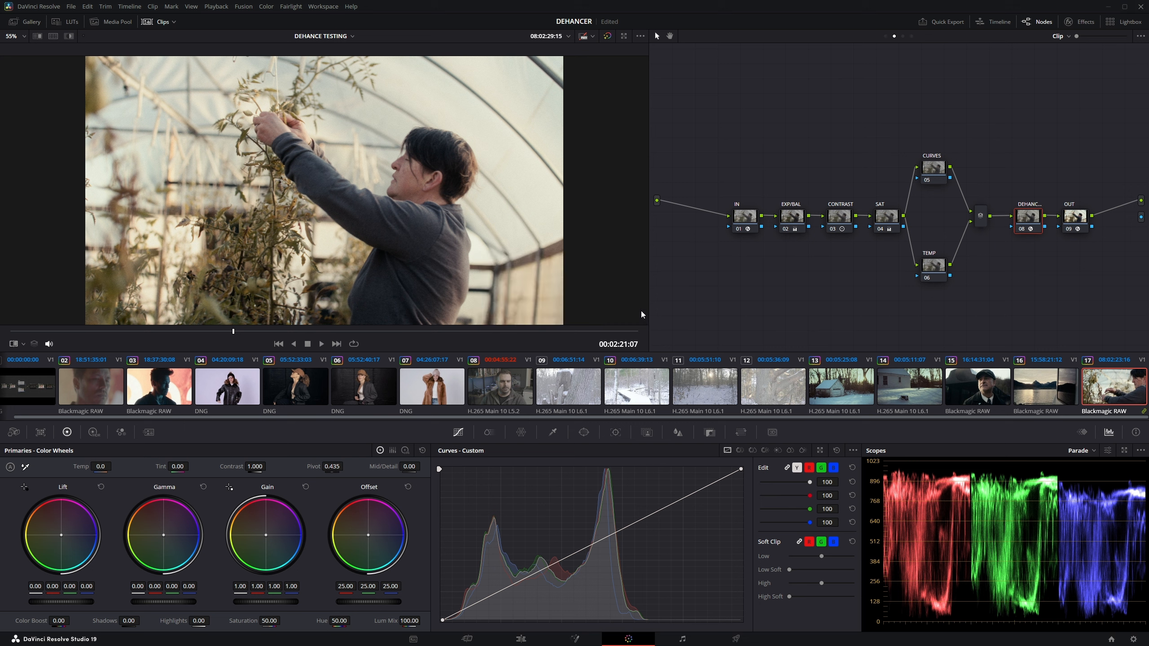
pyautogui.click(1060, 36)
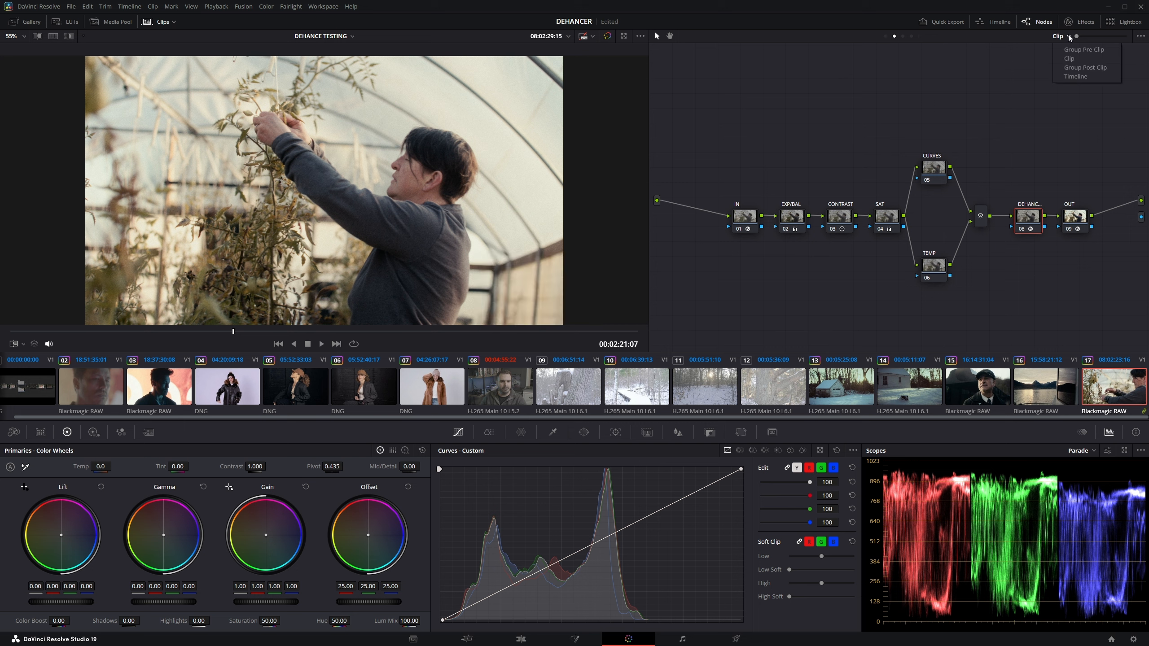
pyautogui.click(1080, 67)
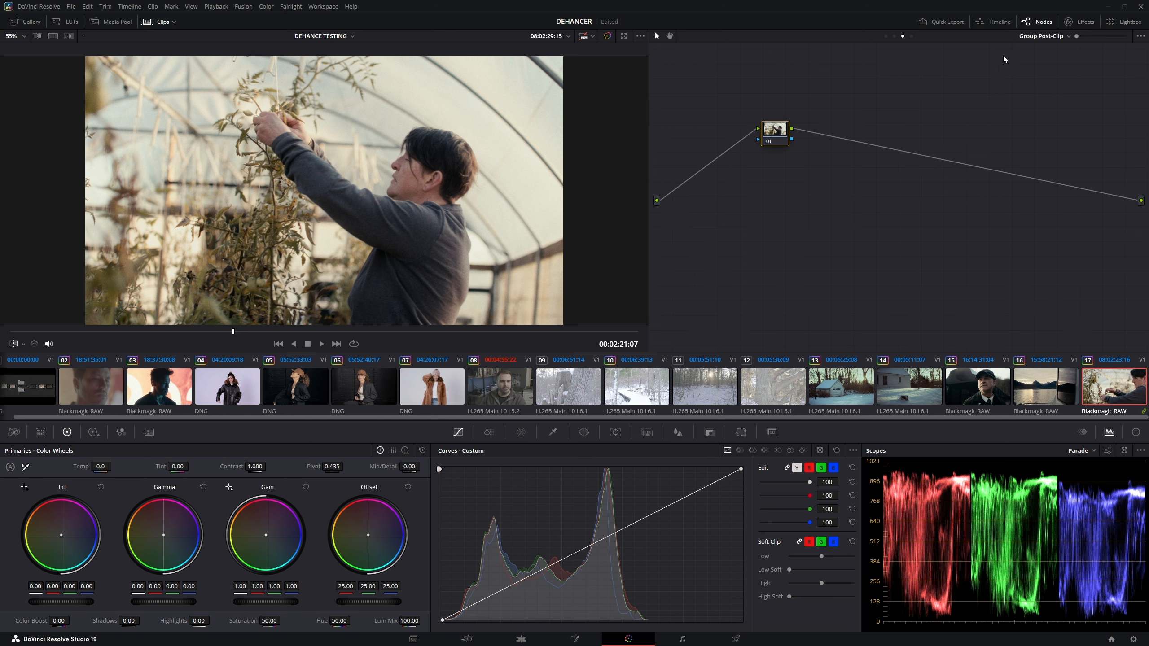
# Examine the Group Post-Clip and Group Pre-Clip node graphs of clip 17, and return to the Clip-level graph.
pyautogui.moveTo(768, 123); pyautogui.dragTo(774, 189)
pyautogui.click(1046, 40)
pyautogui.click(1054, 49)
pyautogui.moveTo(774, 129); pyautogui.dragTo(804, 167)
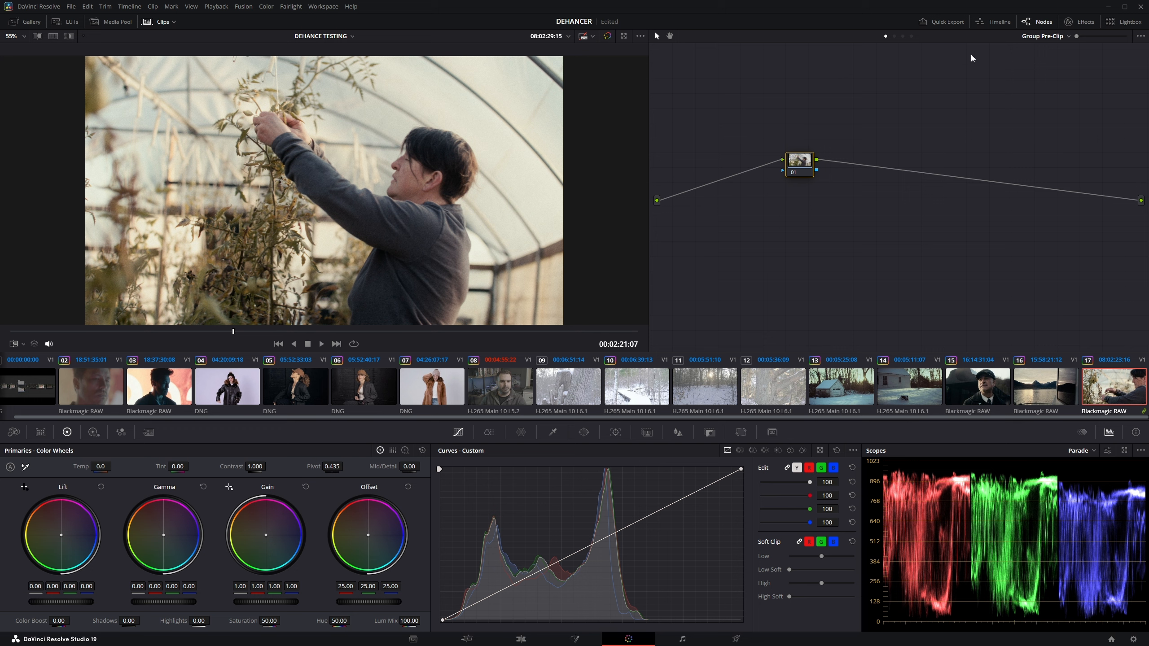
pyautogui.click(1050, 36)
pyautogui.click(1054, 58)
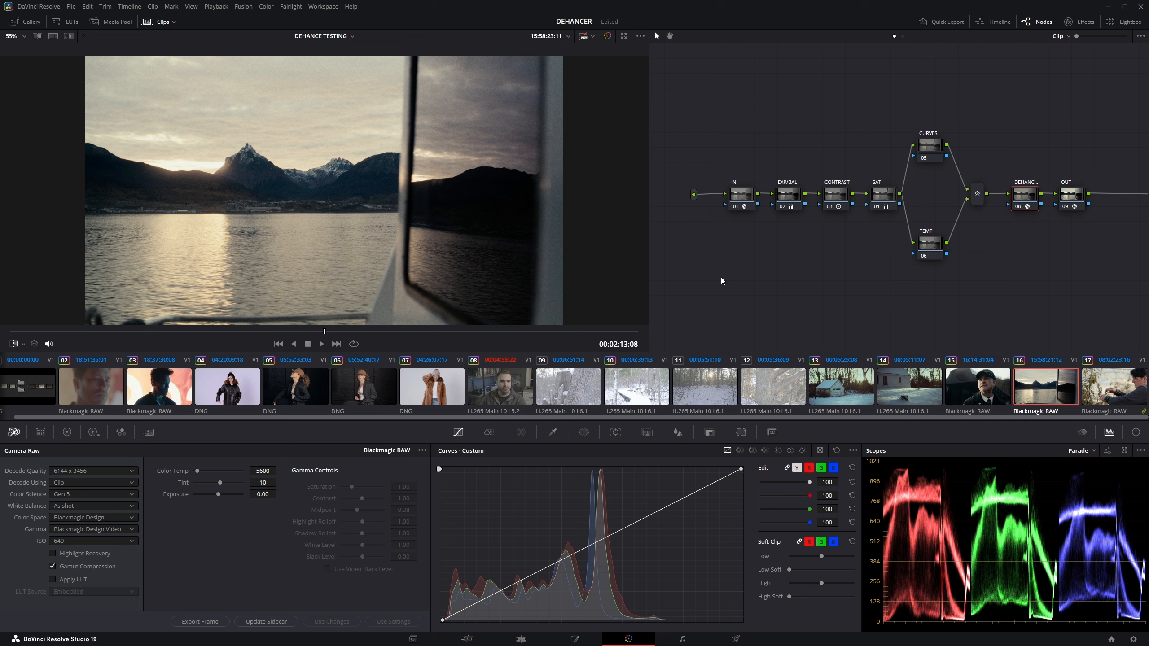
# Grab a gallery still of the finished grade on clip 15.
pyautogui.click(981, 388)
pyautogui.rightClick(399, 152)
pyautogui.click(513, 167)
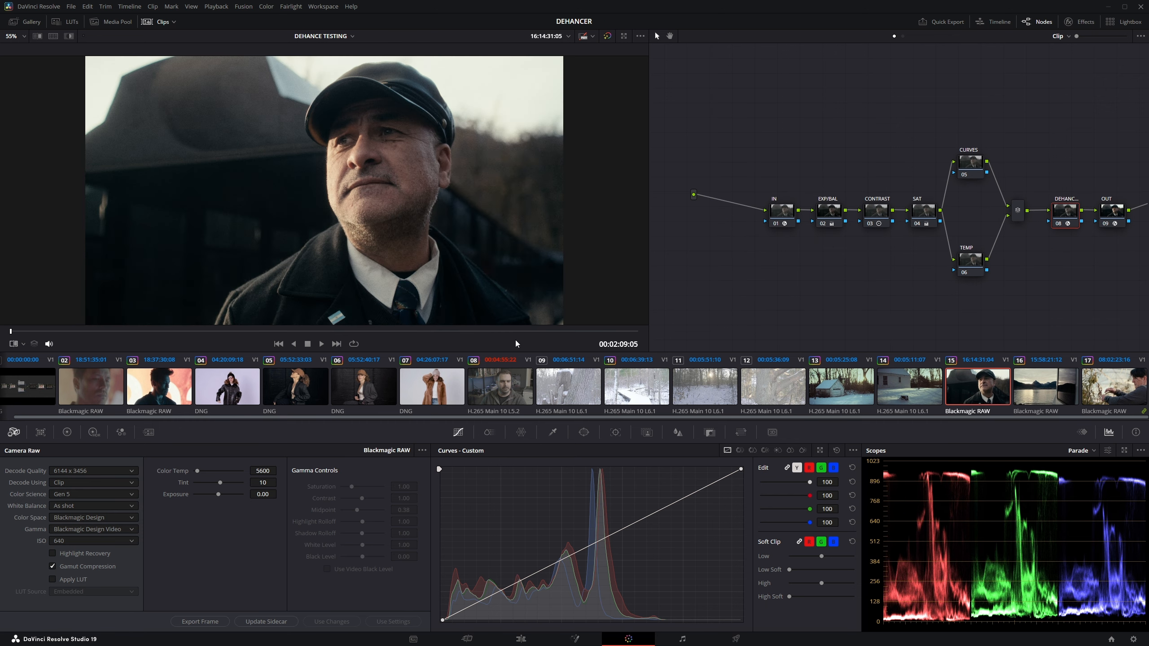
# Select clip 08, hide the clip thumbnails, and add a serial node to its empty graph.
pyautogui.click(500, 386)
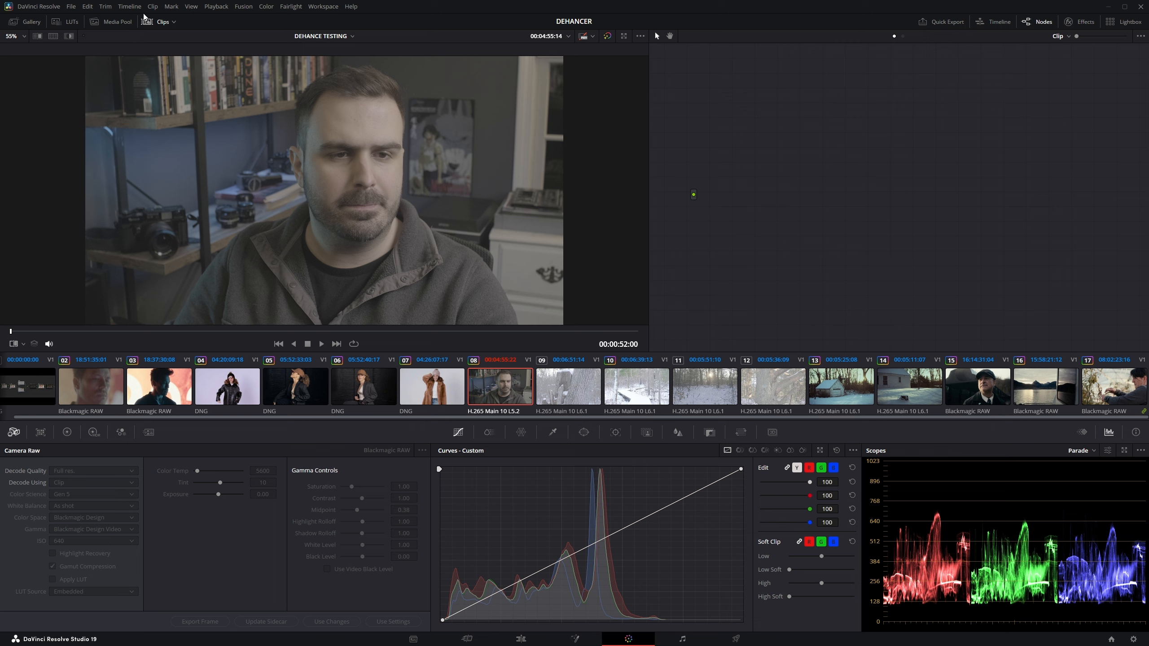
pyautogui.click(146, 22)
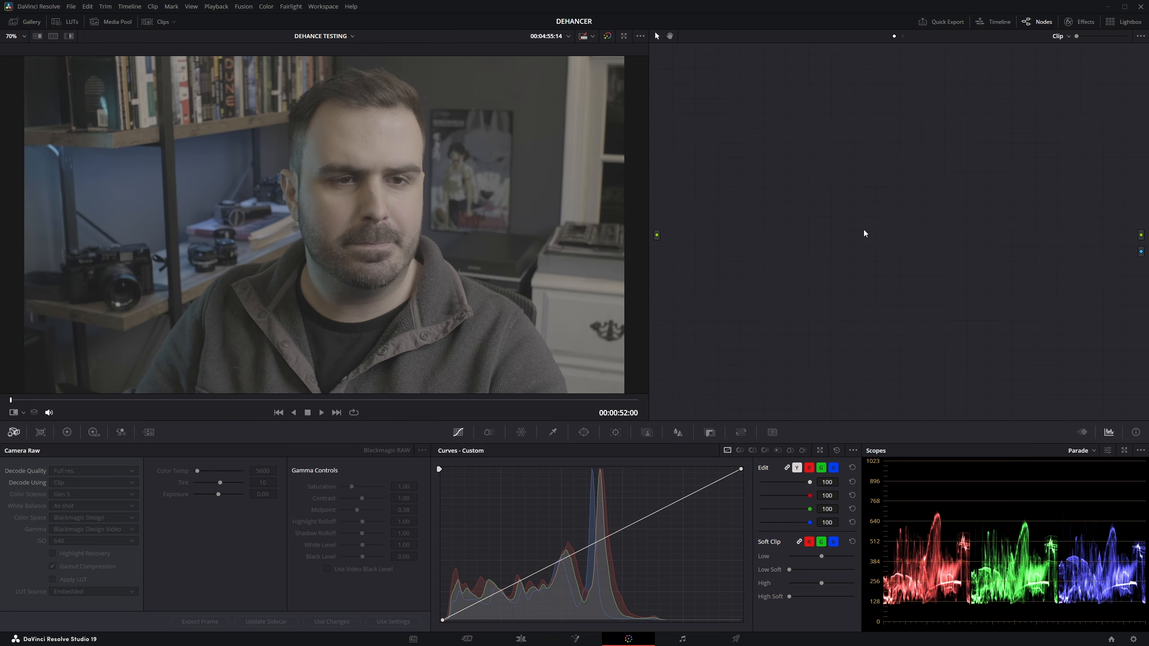
pyautogui.hotkey('alt', 's')
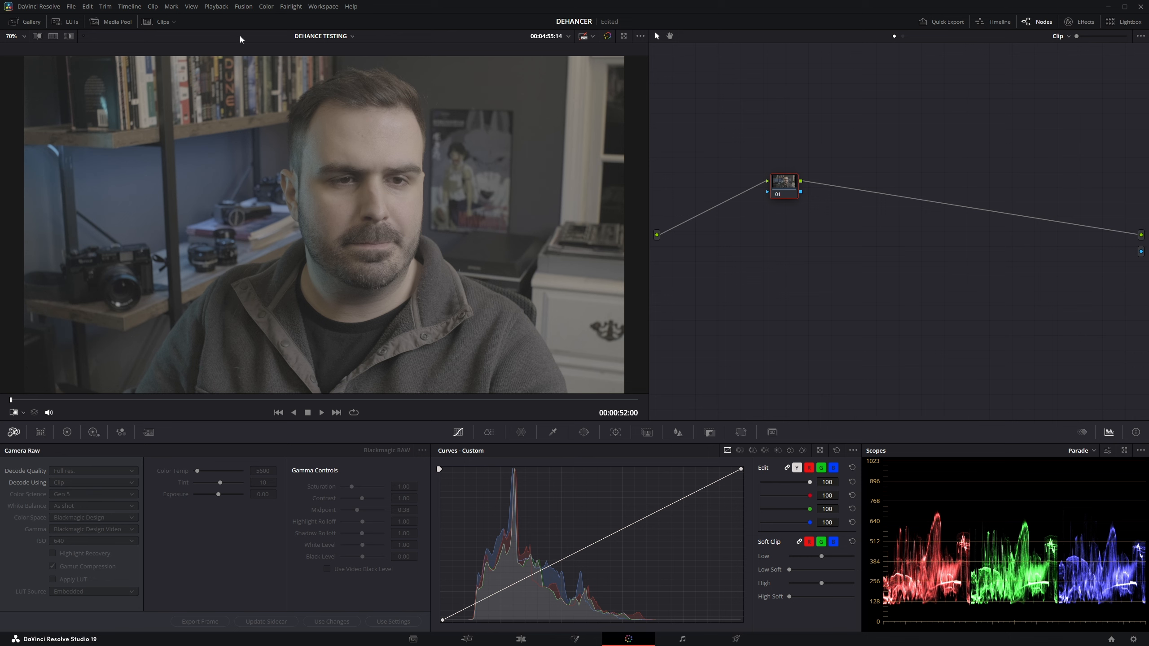
# Apply the grade from gallery still 1.15.2 to clip 08 and review it in full screen.
pyautogui.click(24, 21)
pyautogui.rightClick(69, 123)
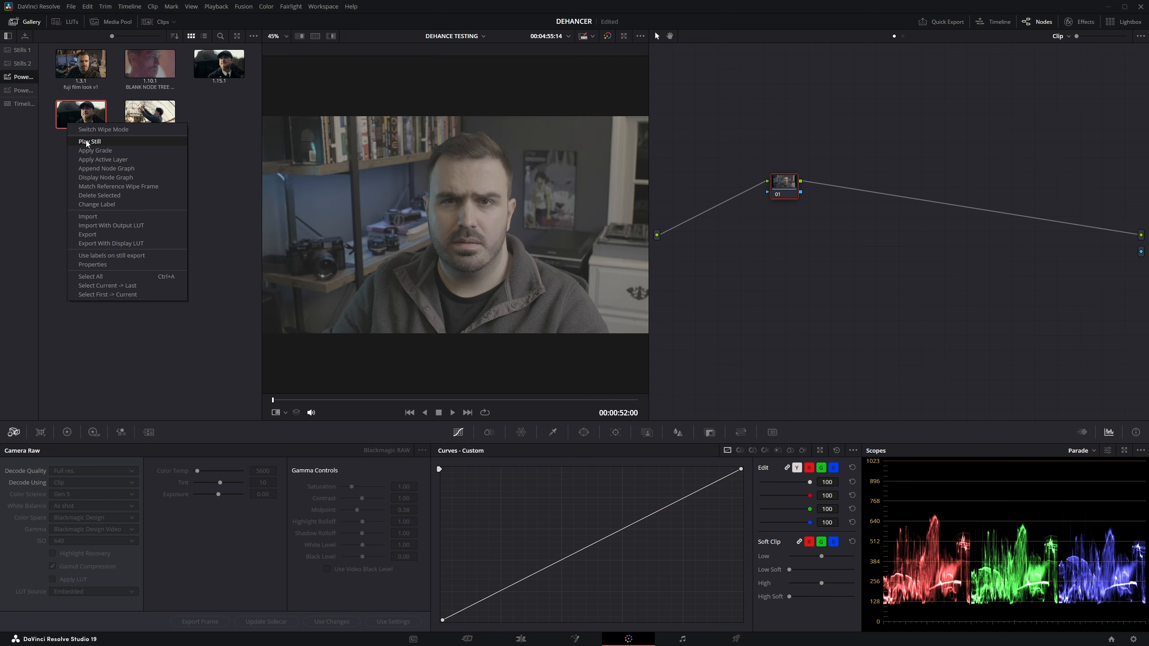
pyautogui.click(93, 150)
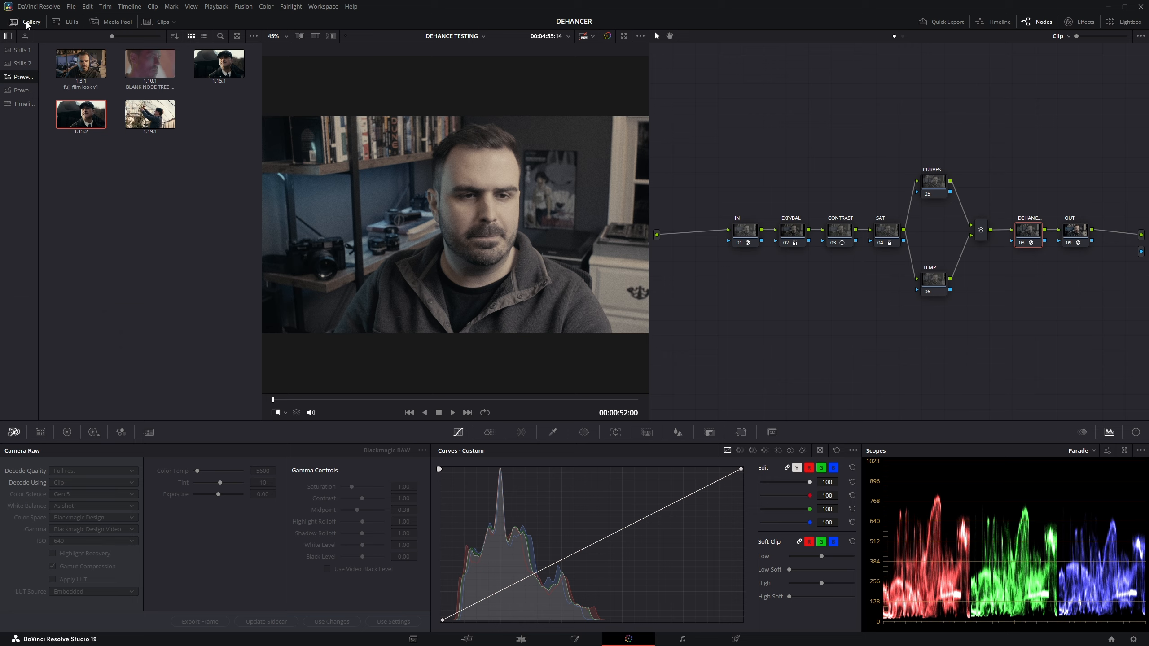
pyautogui.click(27, 22)
pyautogui.hotkey('ctrl', 'f')
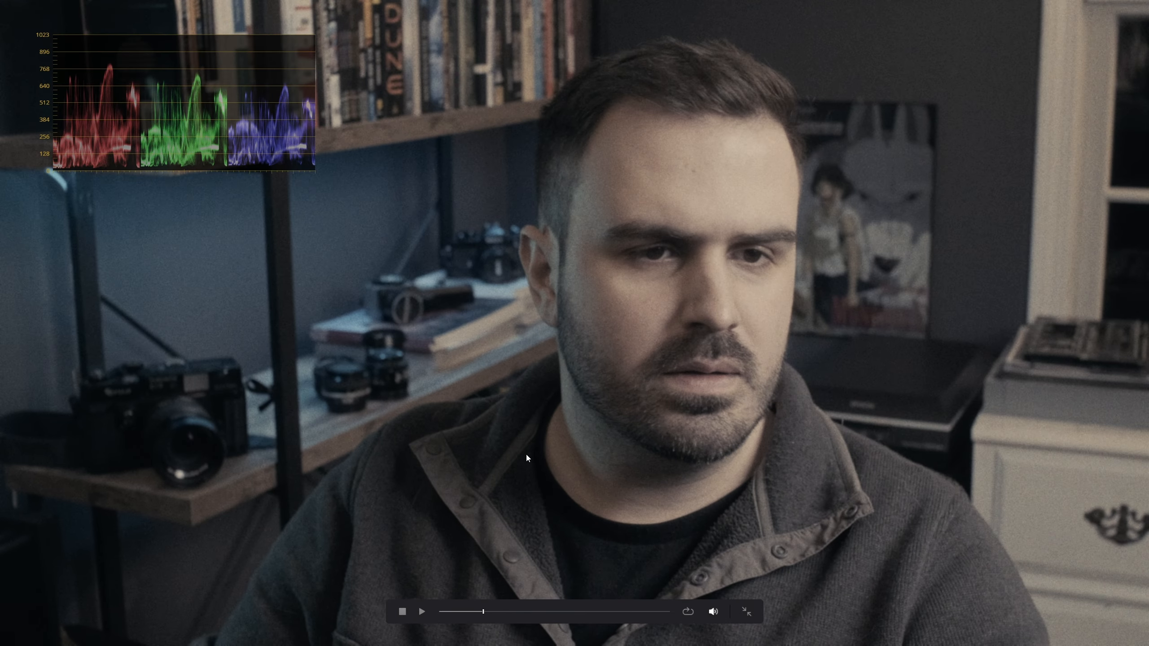
pyautogui.click(746, 611)
# Set the input color space of the IN node's Color Space Transform to Rec.2020.
pyautogui.click(744, 236)
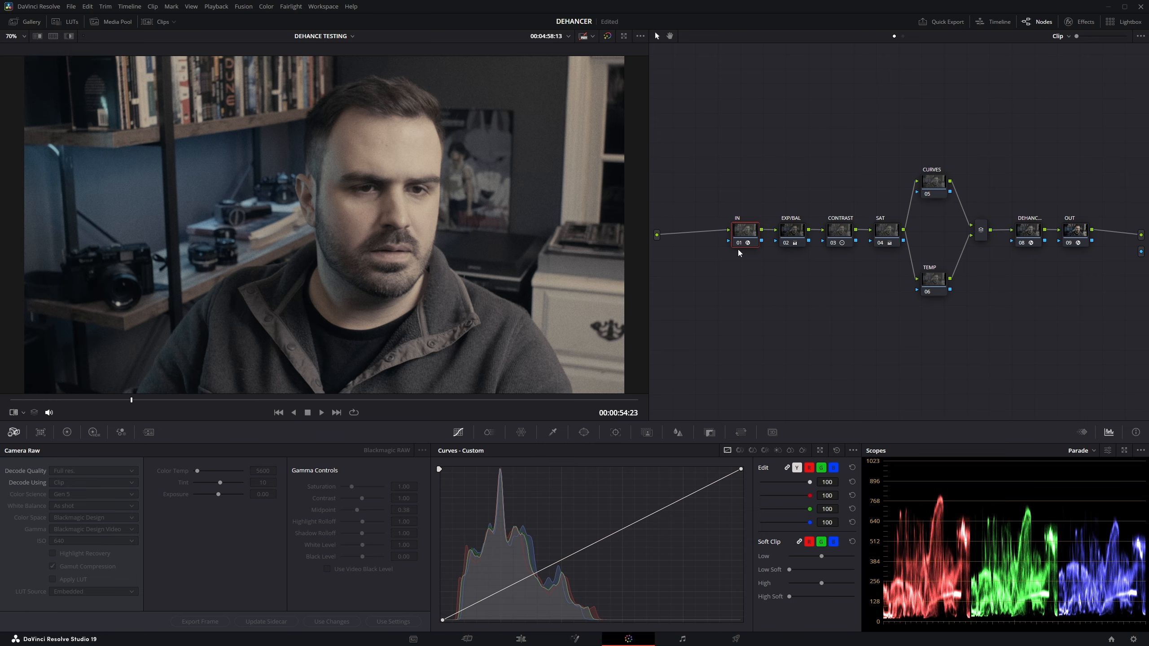
pyautogui.click(1072, 22)
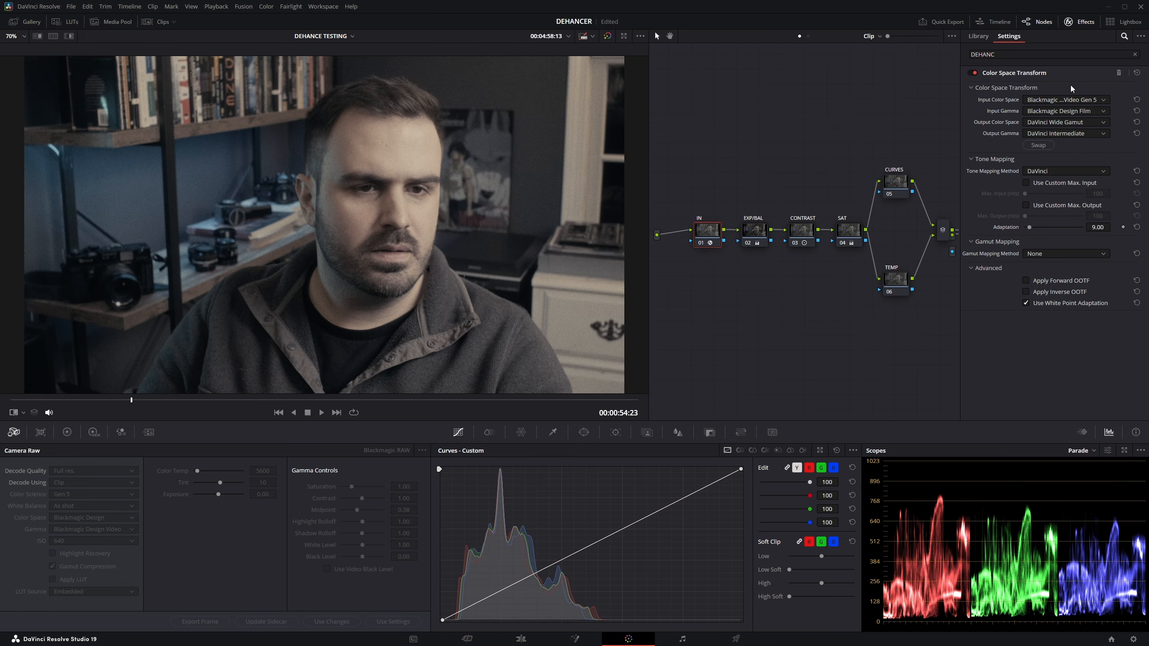
pyautogui.click(1049, 103)
pyautogui.press('r')
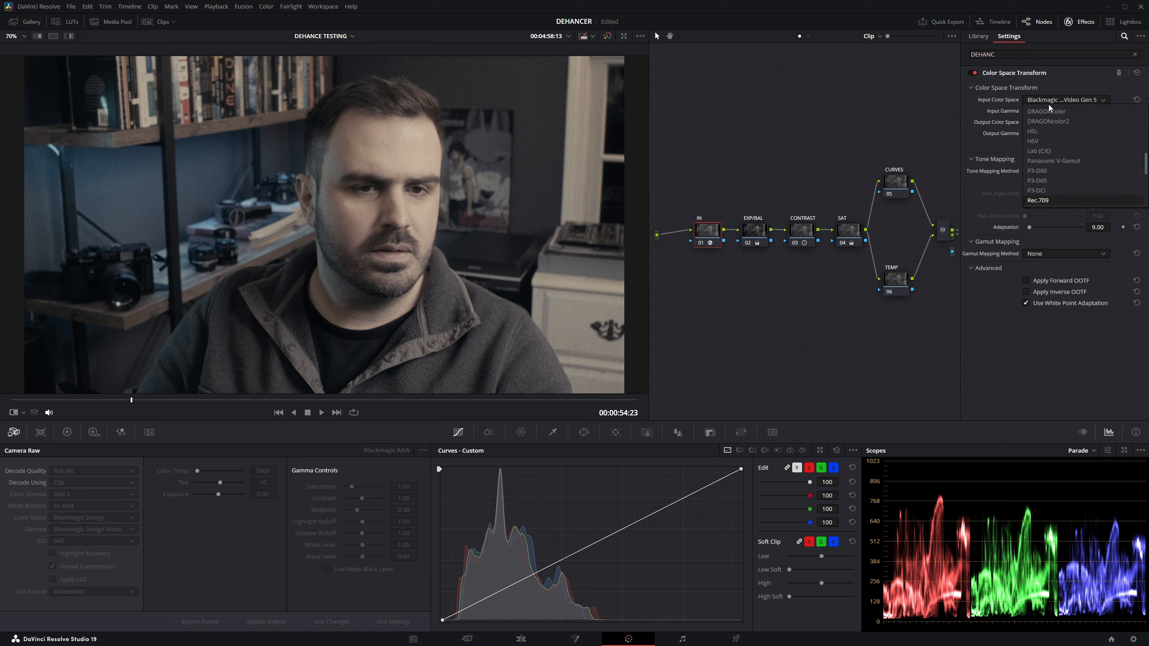
pyautogui.scroll(-1, 1068, 187)
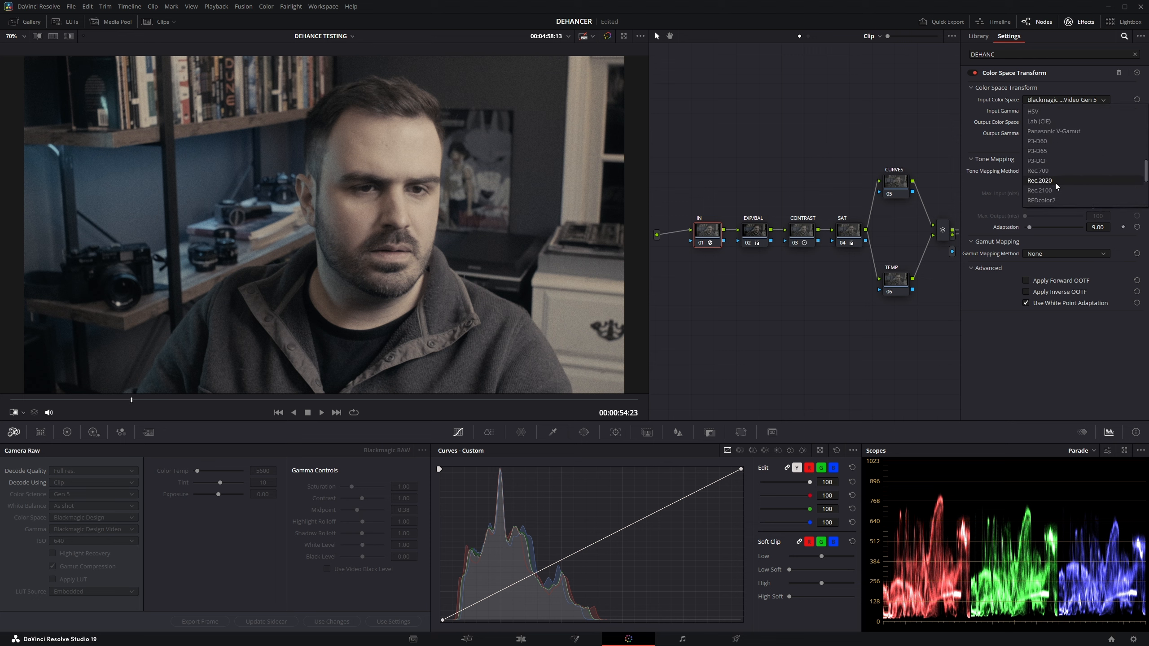
pyautogui.click(1040, 180)
# Set the input gamma of the IN node's Color Space Transform to Fujifilm F-Log and hide the effect settings.
pyautogui.click(1055, 113)
pyautogui.press('f')
pyautogui.scroll(1, 1054, 136)
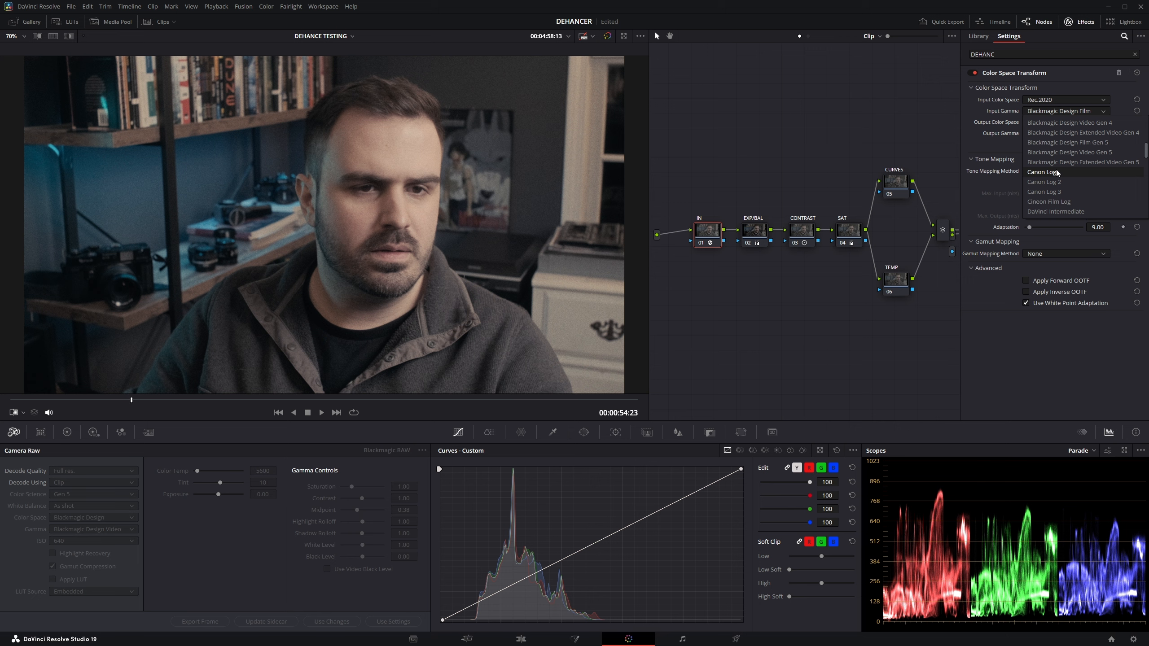
pyautogui.click(1049, 211)
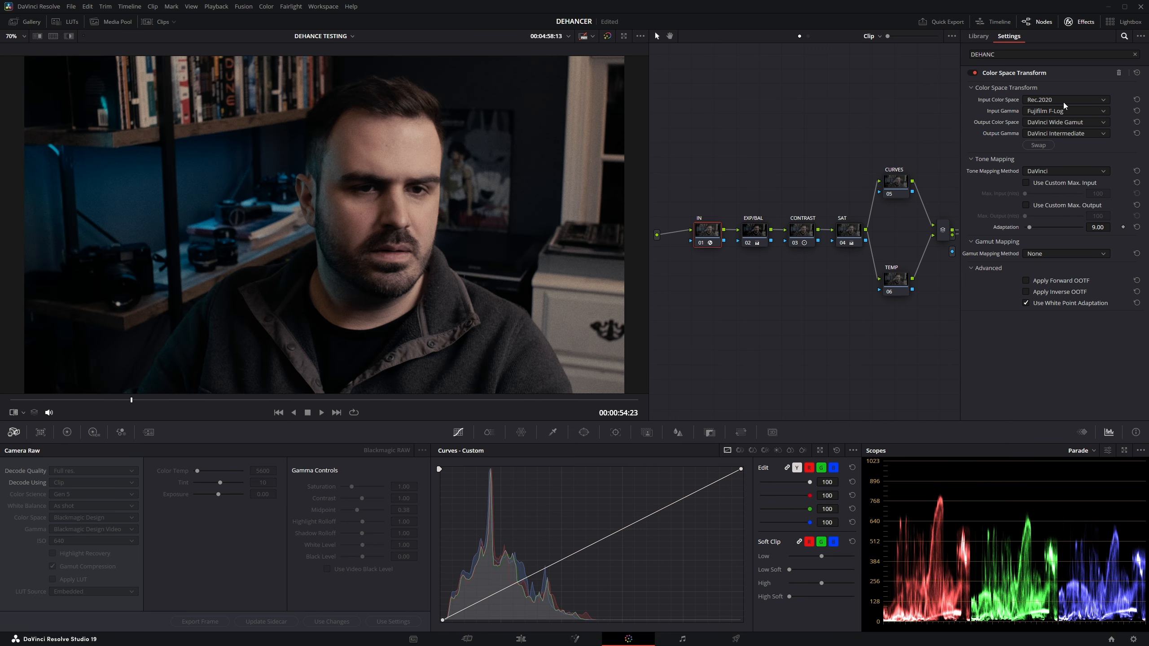
pyautogui.moveTo(884, 104); pyautogui.dragTo(852, 100)
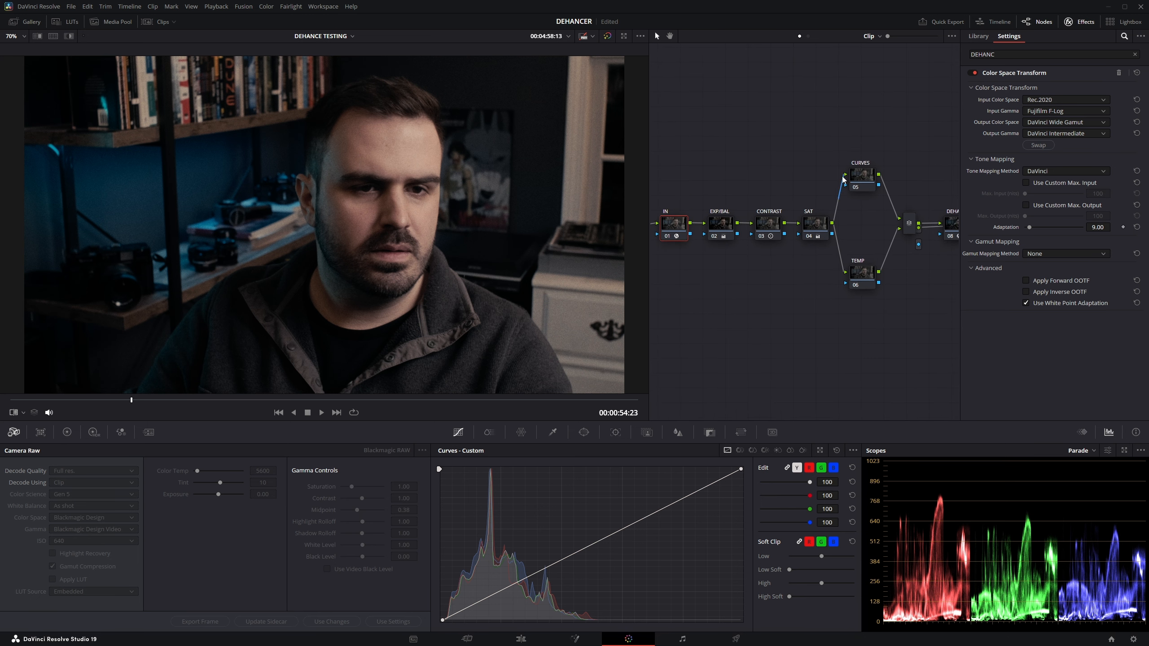
pyautogui.click(1079, 21)
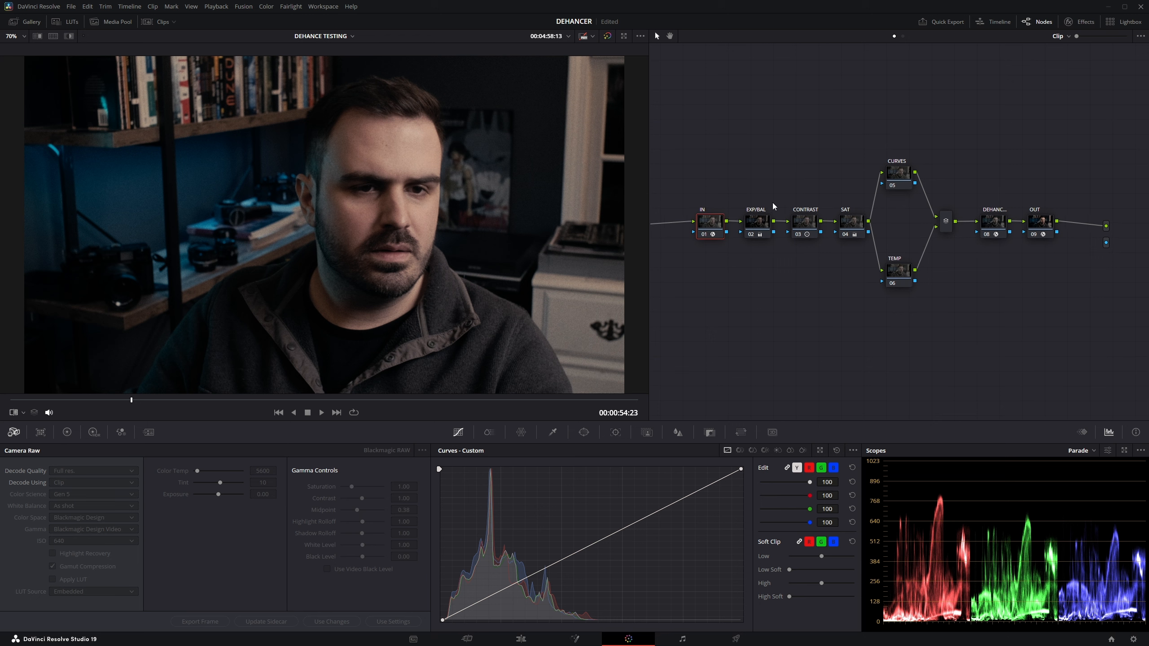
# Toggle the SAT and CONTRAST nodes off and back on to compare their effect on the shot.
pyautogui.click(845, 233)
pyautogui.click(805, 224)
pyautogui.click(802, 236)
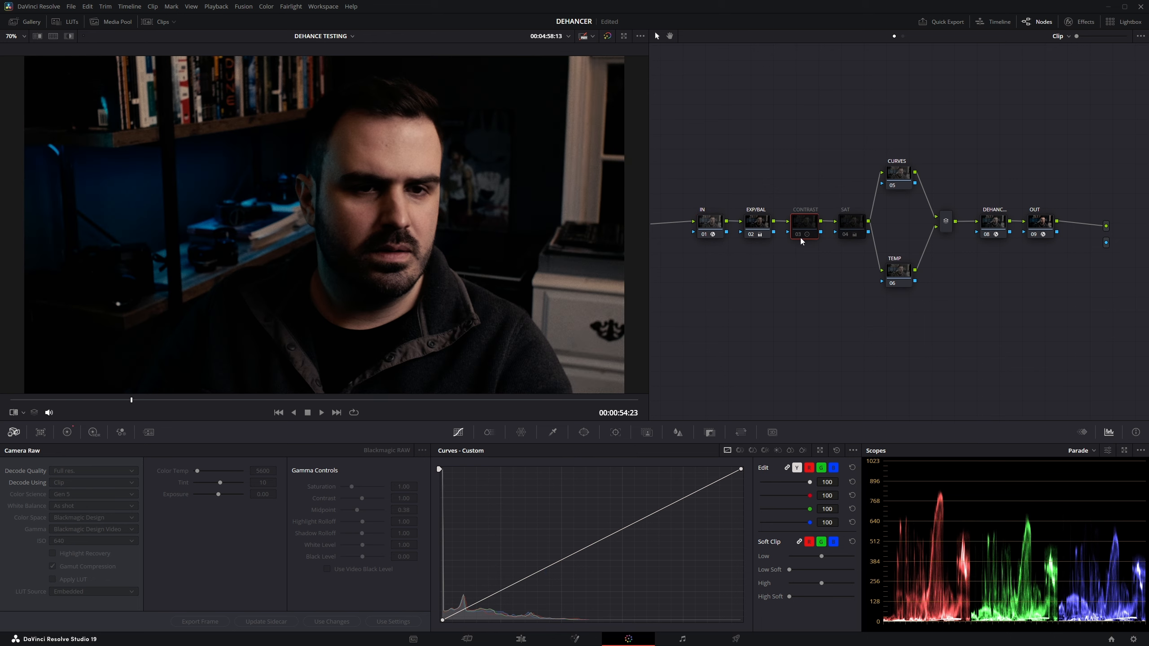
pyautogui.click(800, 236)
pyautogui.click(842, 238)
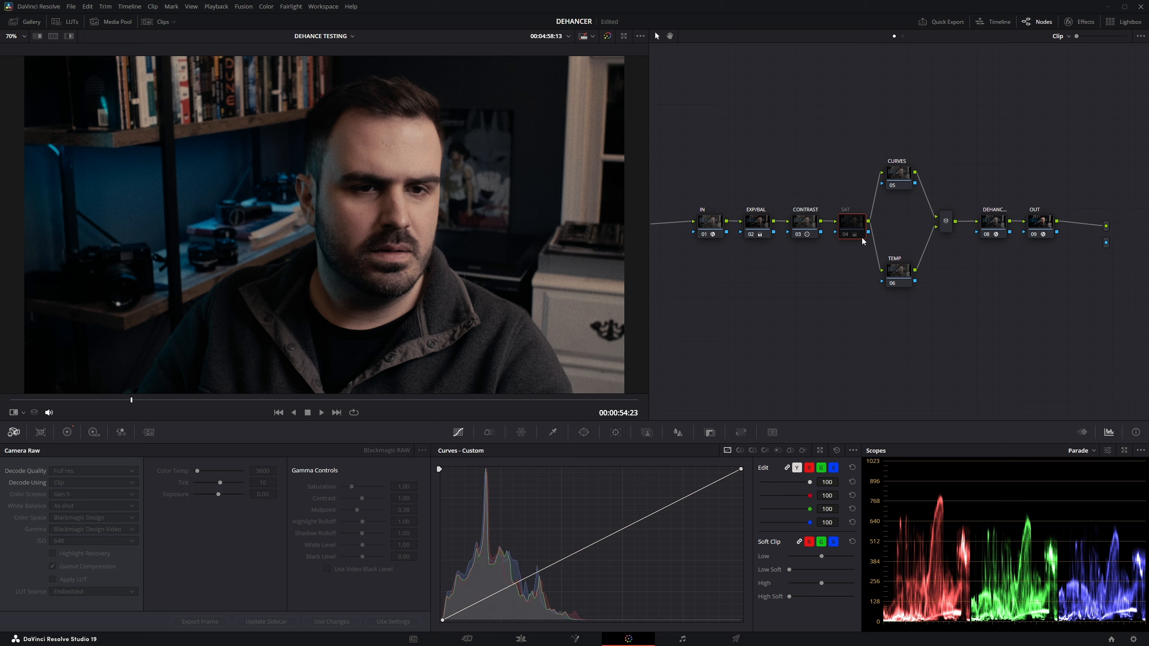
# Disable all Dehancer tools on the DEHANCER node through its Options settings.
pyautogui.click(993, 223)
pyautogui.click(1080, 21)
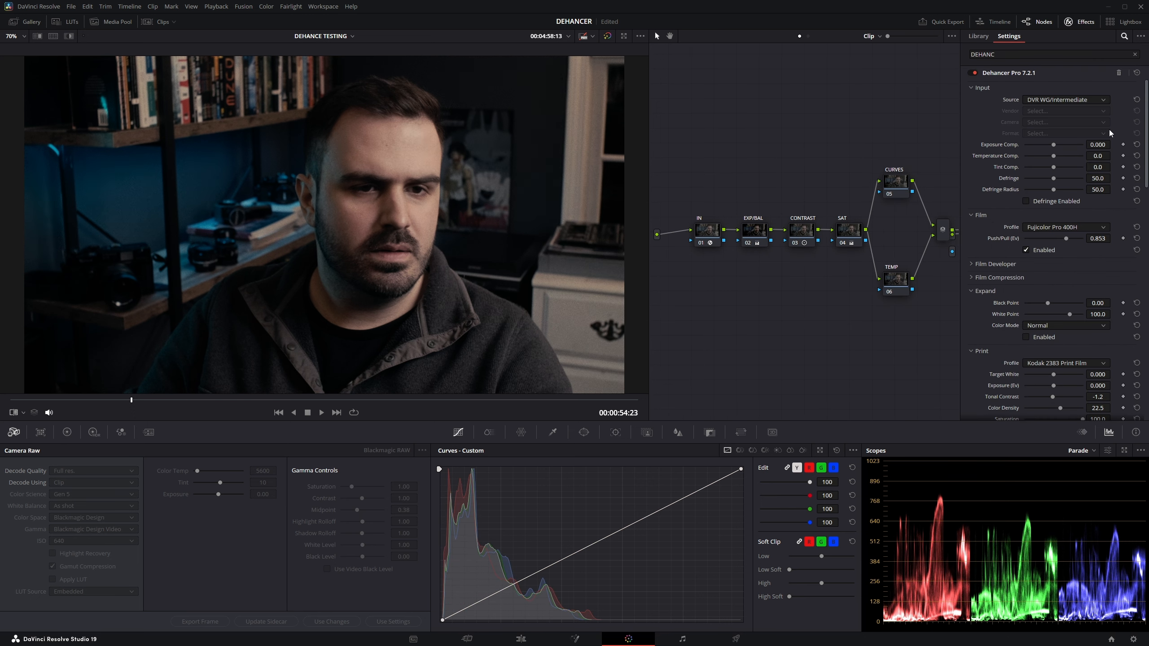
pyautogui.scroll(-15, 1142, 106)
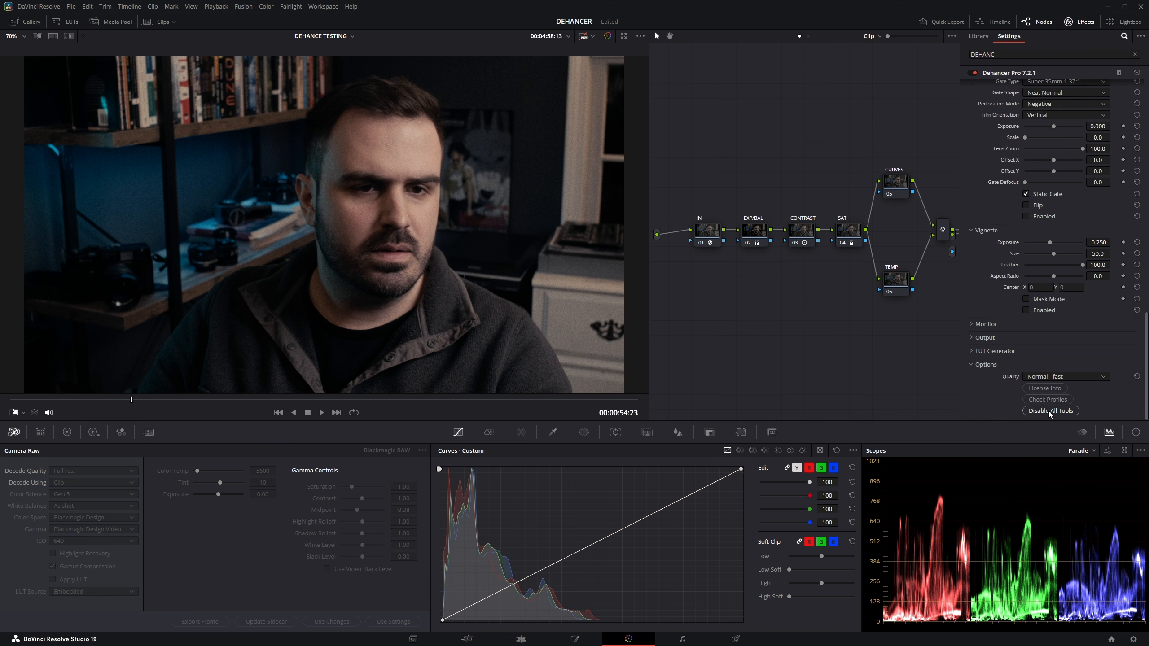
pyautogui.click(1050, 410)
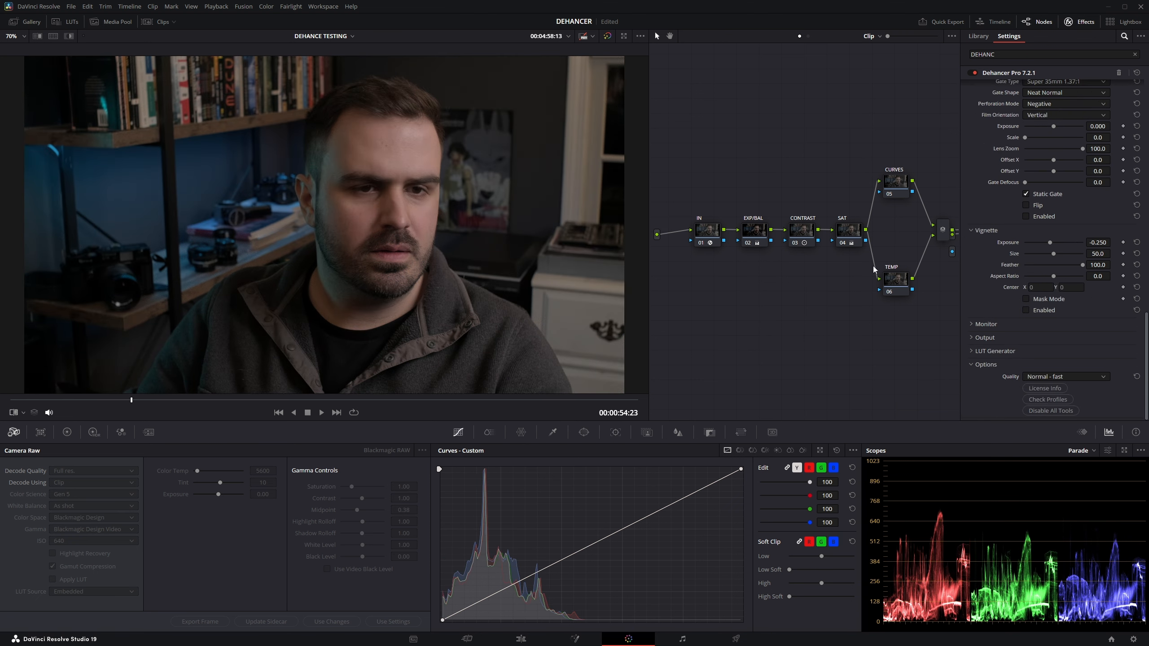
# Adjust the Offset on the EXP/BAL node to brighten the shot.
pyautogui.click(758, 231)
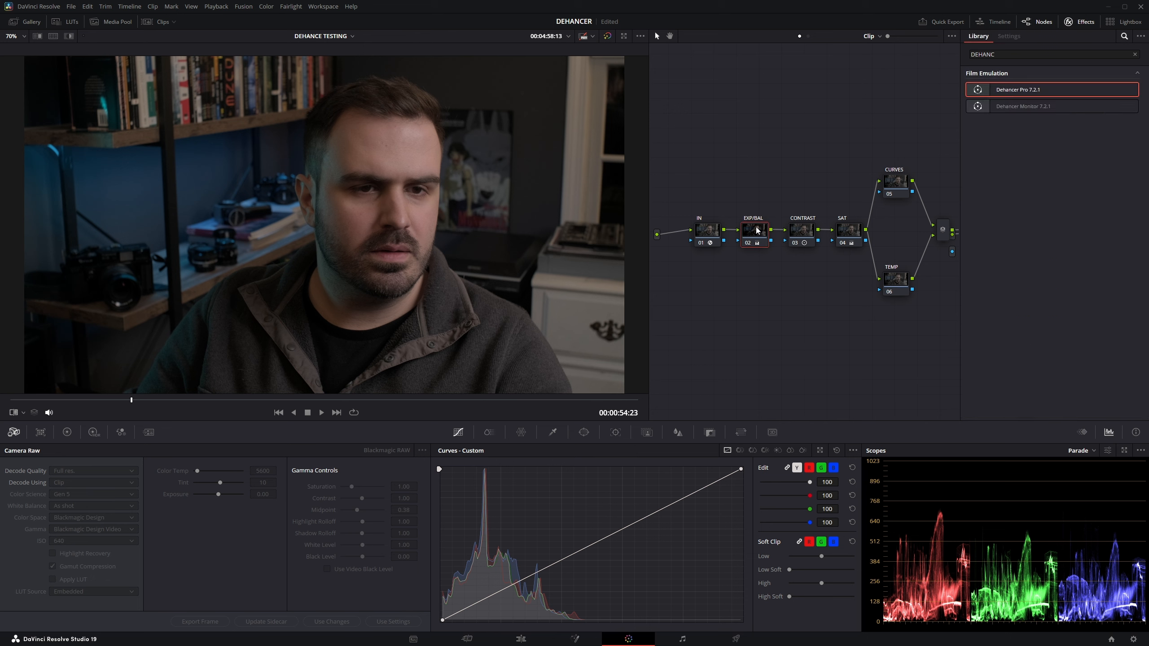
pyautogui.click(67, 432)
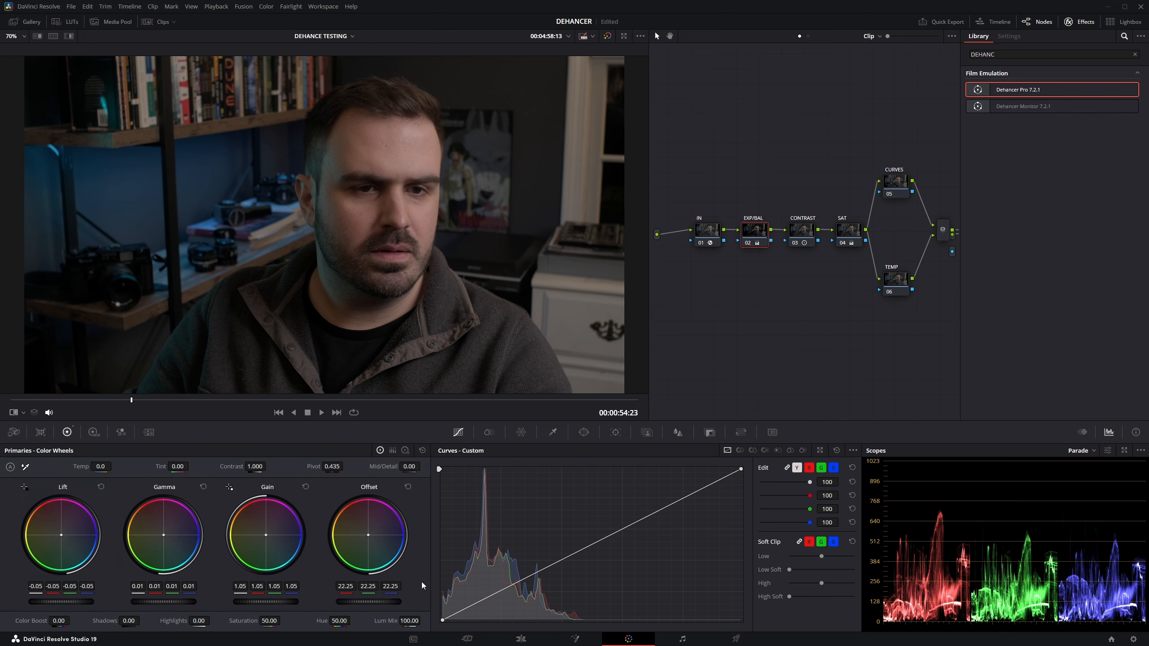
pyautogui.moveTo(379, 603); pyautogui.dragTo(341, 605)
# Enable Dehancer's Kodak 2383 Print Film profile with Exposure at -0.209 and Target White at 0.202.
pyautogui.moveTo(794, 309); pyautogui.dragTo(672, 303)
pyautogui.click(855, 231)
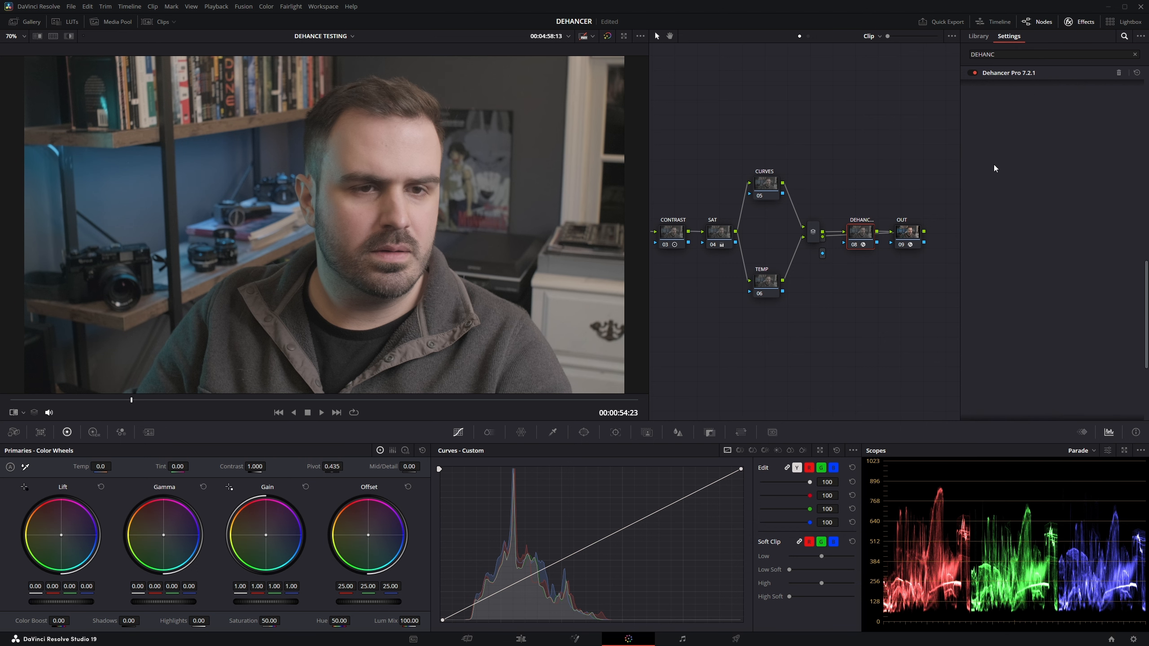
pyautogui.hotkey('alt', 'f')
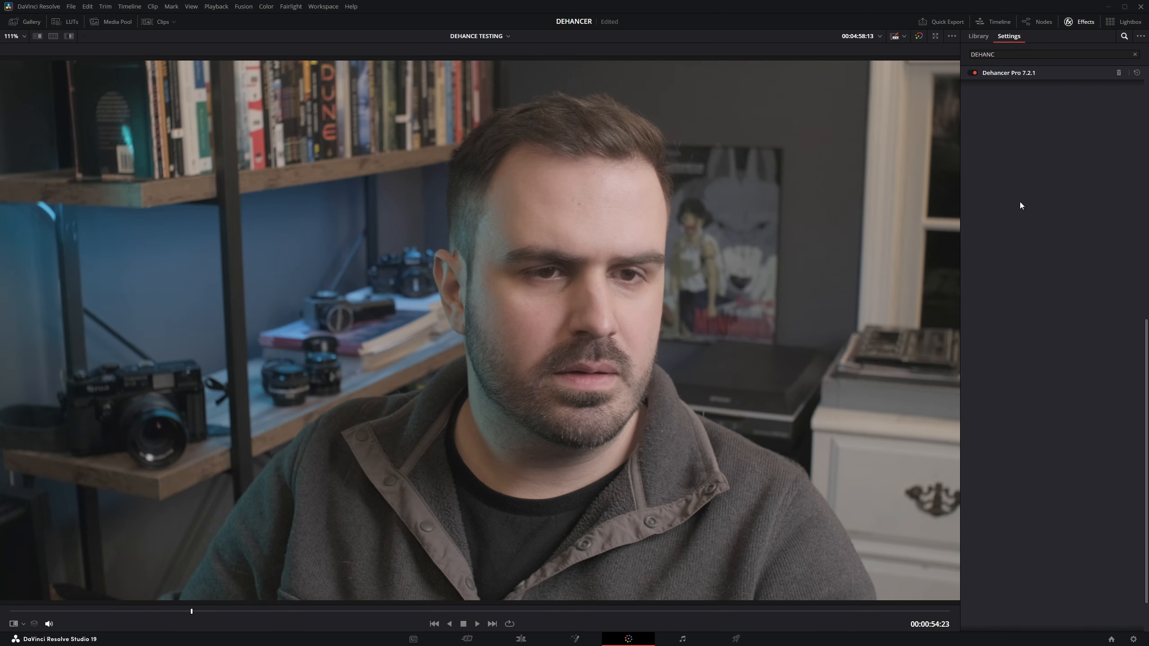
pyautogui.click(987, 181)
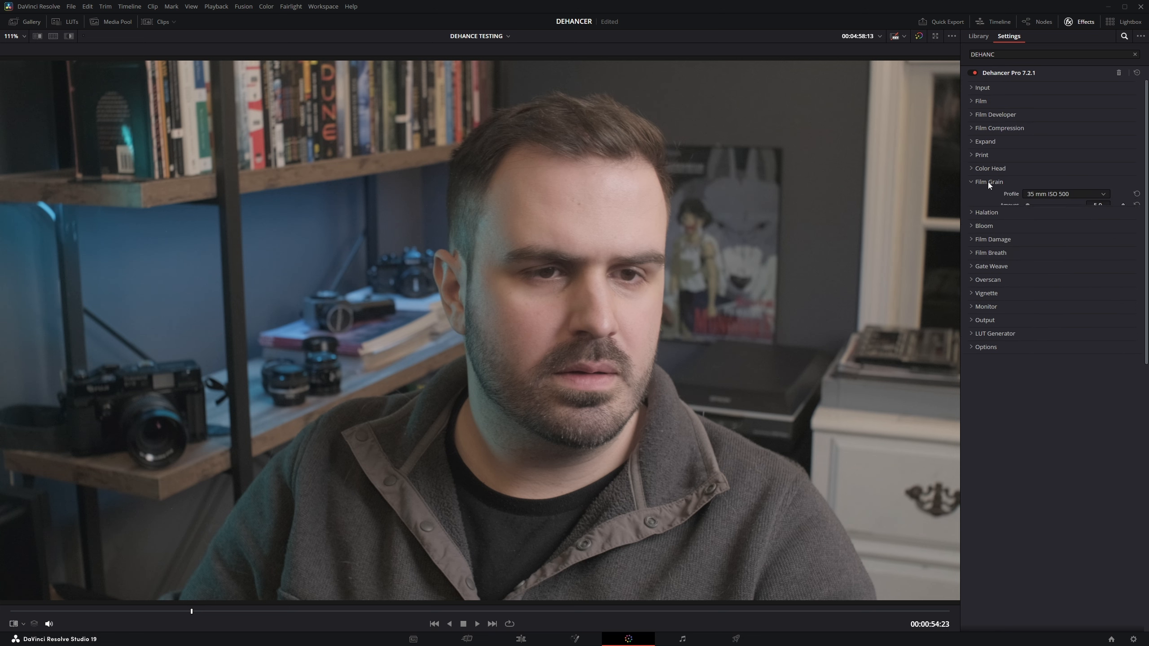
pyautogui.click(984, 154)
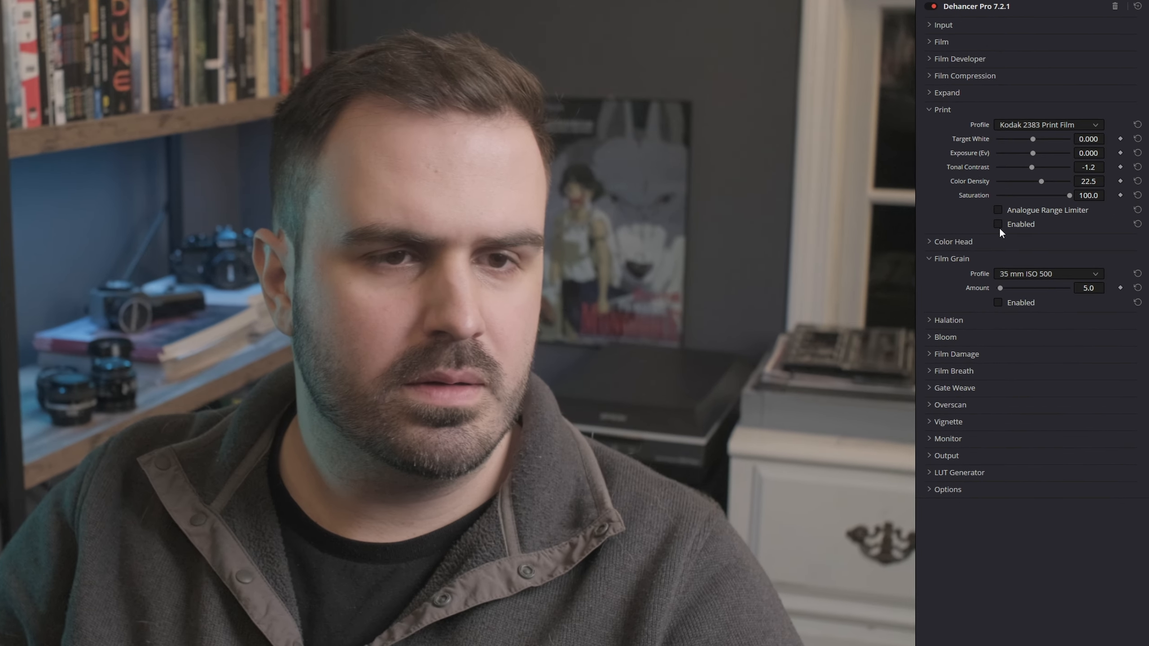
pyautogui.click(1025, 228)
pyautogui.moveTo(1032, 151); pyautogui.dragTo(1030, 156)
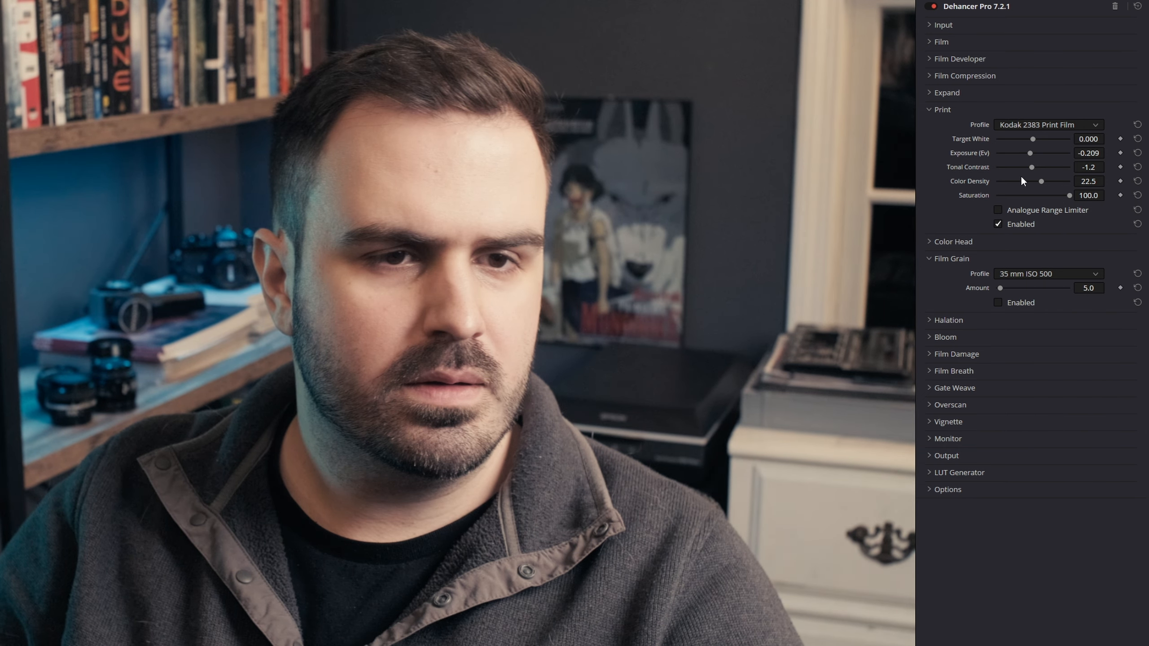
pyautogui.moveTo(1041, 142)
pyautogui.mouseDown()
pyautogui.moveTo(1026, 139)
pyautogui.moveTo(1035, 145)
pyautogui.mouseUp()
pyautogui.hotkey('alt', 'f')
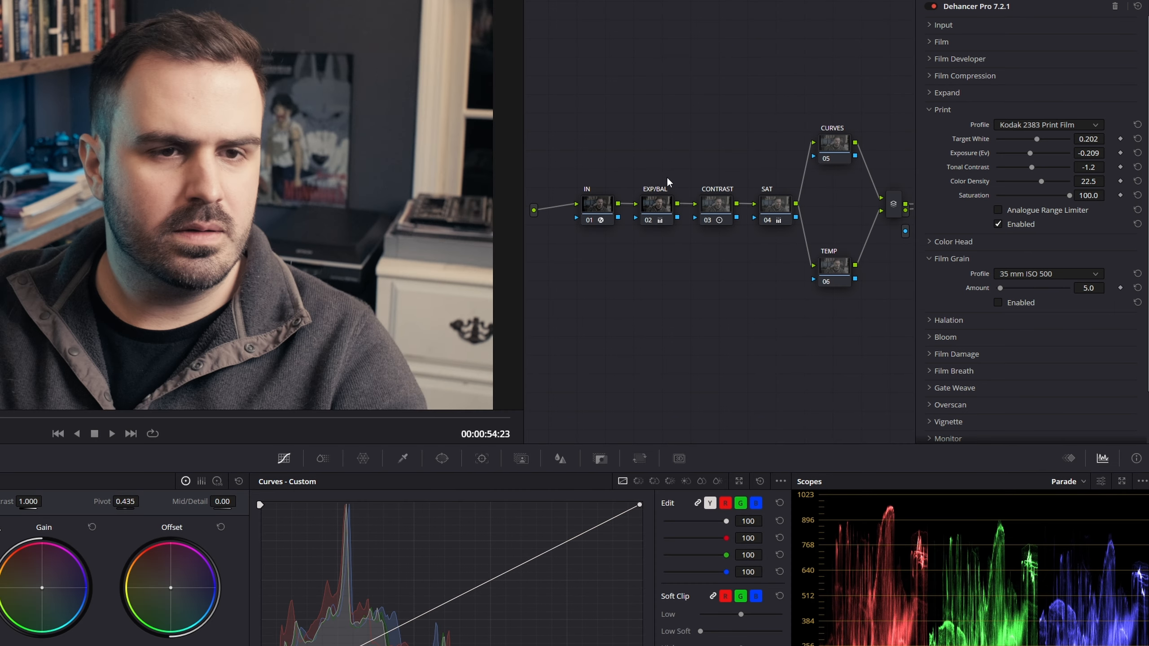
# Disable the EXP/BAL node to compare the exposure, and delete it from the node tree.
pyautogui.click(647, 213)
pyautogui.click(646, 218)
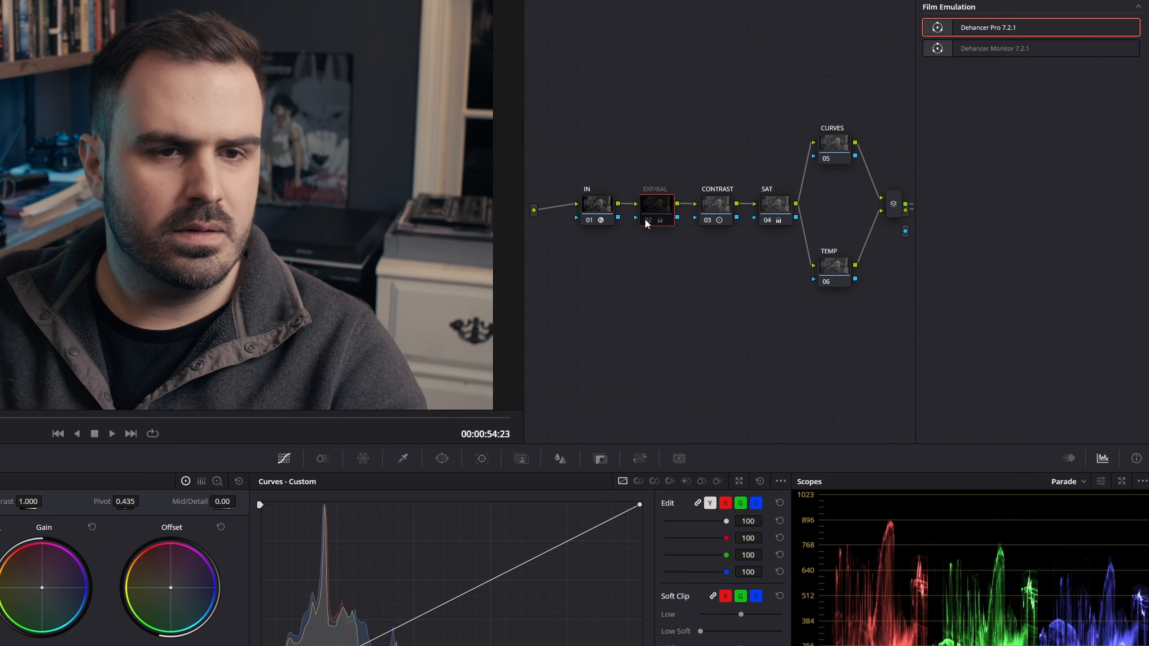
pyautogui.press('Delete')
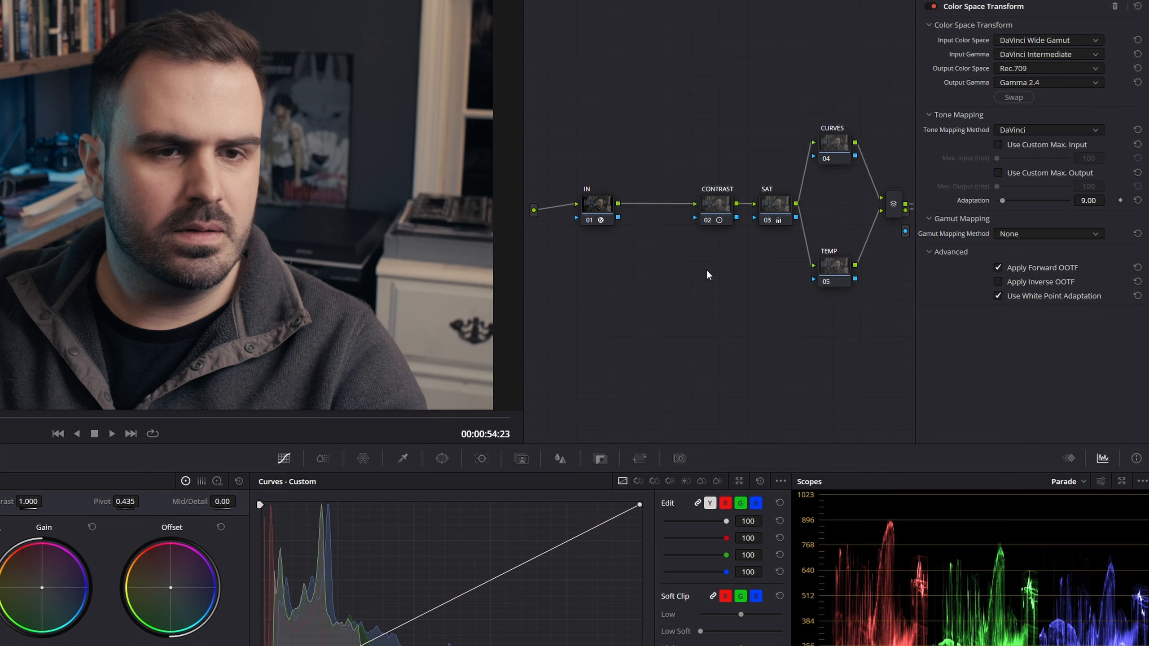
# Show the DEHANCER node's settings beside an enlarged viewer and collapse the sections other than Print.
pyautogui.moveTo(686, 272); pyautogui.dragTo(572, 274)
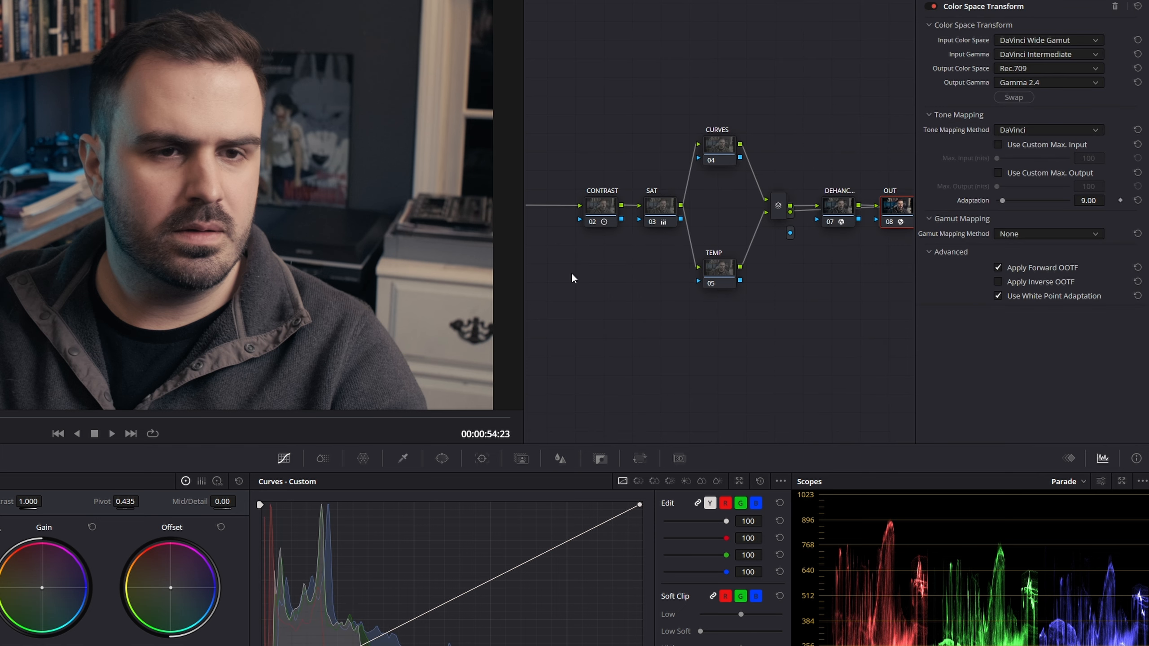
pyautogui.click(840, 208)
pyautogui.hotkey('shift', 'f')
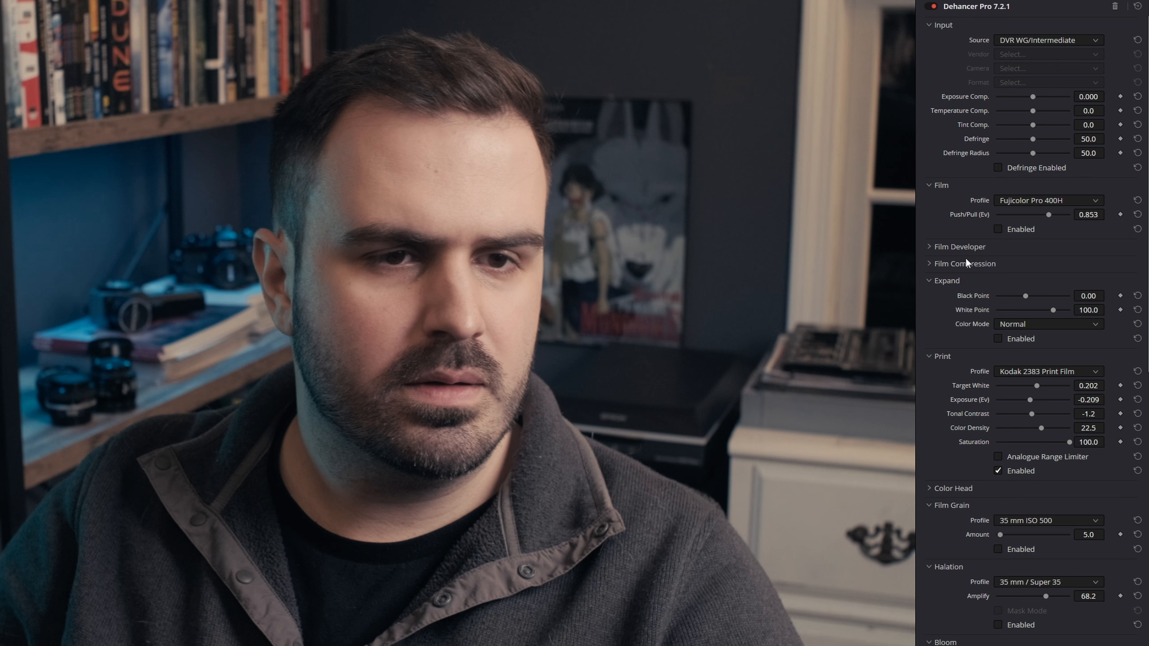
pyautogui.doubleClick(953, 281)
pyautogui.click(941, 110)
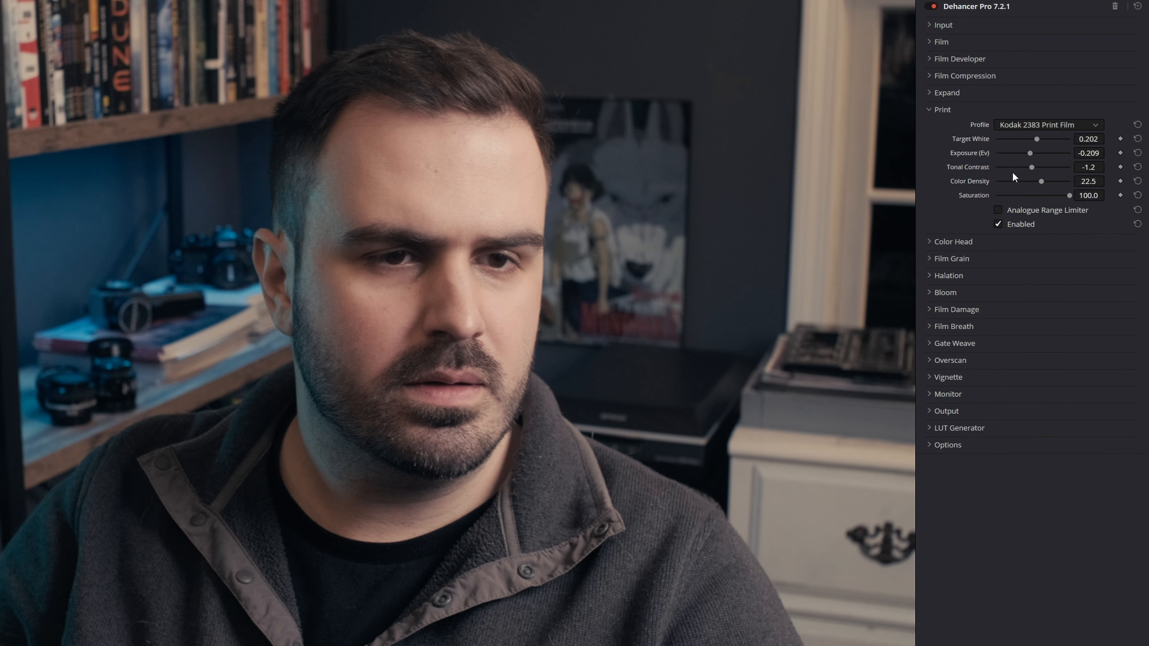
# Enable the Fujicolor Pro 400H film profile, and enable Expand with Black Point at 0.93 and White Point at 83.0.
pyautogui.click(945, 42)
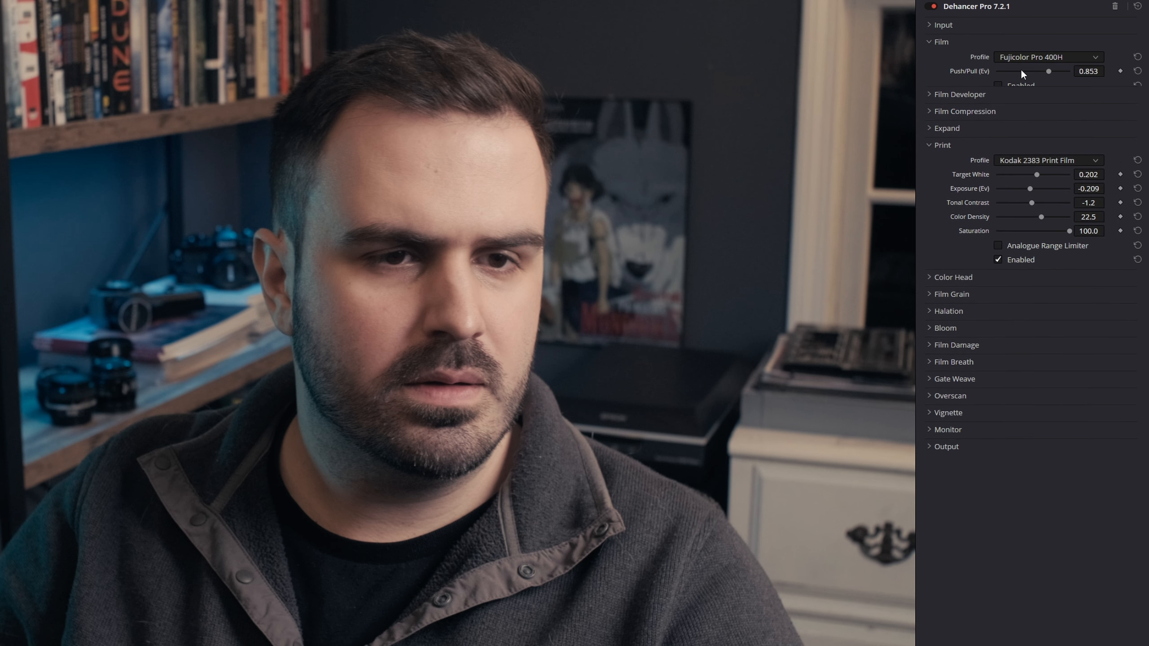
pyautogui.click(1035, 56)
pyautogui.click(1037, 170)
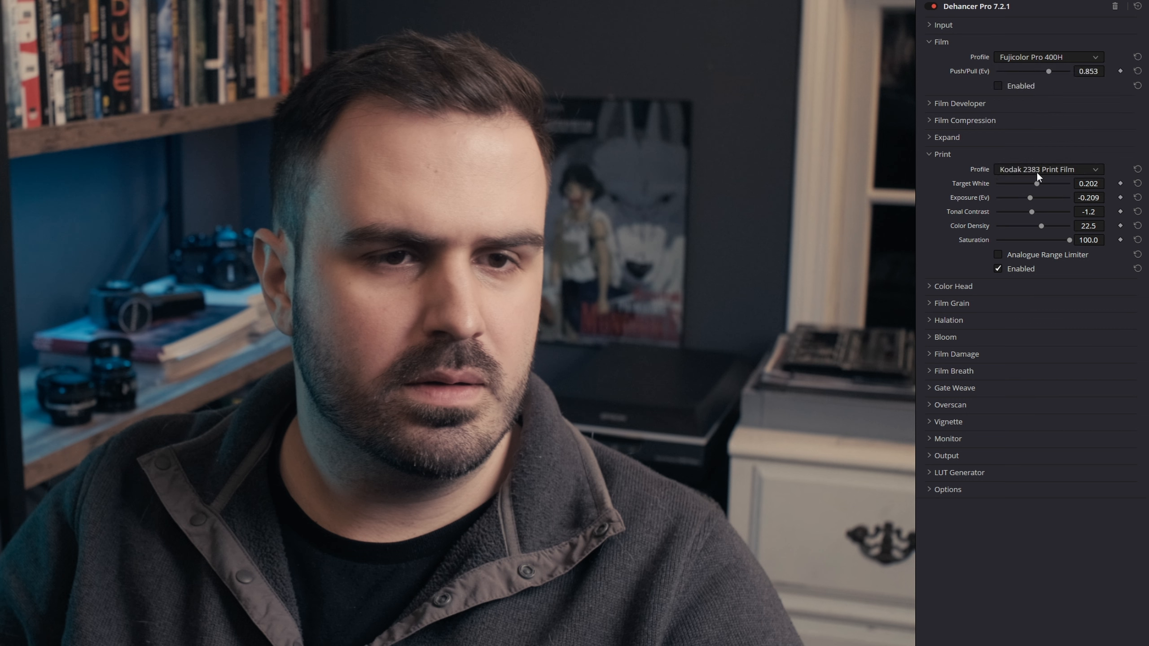
pyautogui.click(997, 86)
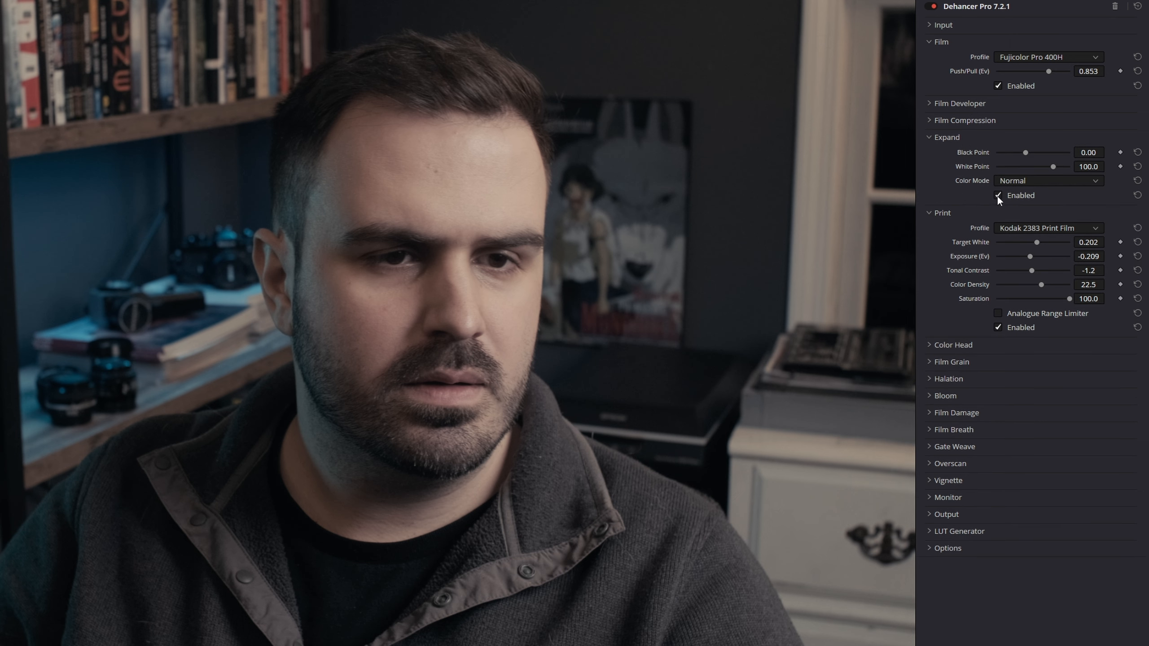
pyautogui.moveTo(1027, 152)
pyautogui.mouseDown()
pyautogui.moveTo(1047, 167)
pyautogui.moveTo(1027, 153)
pyautogui.mouseUp()
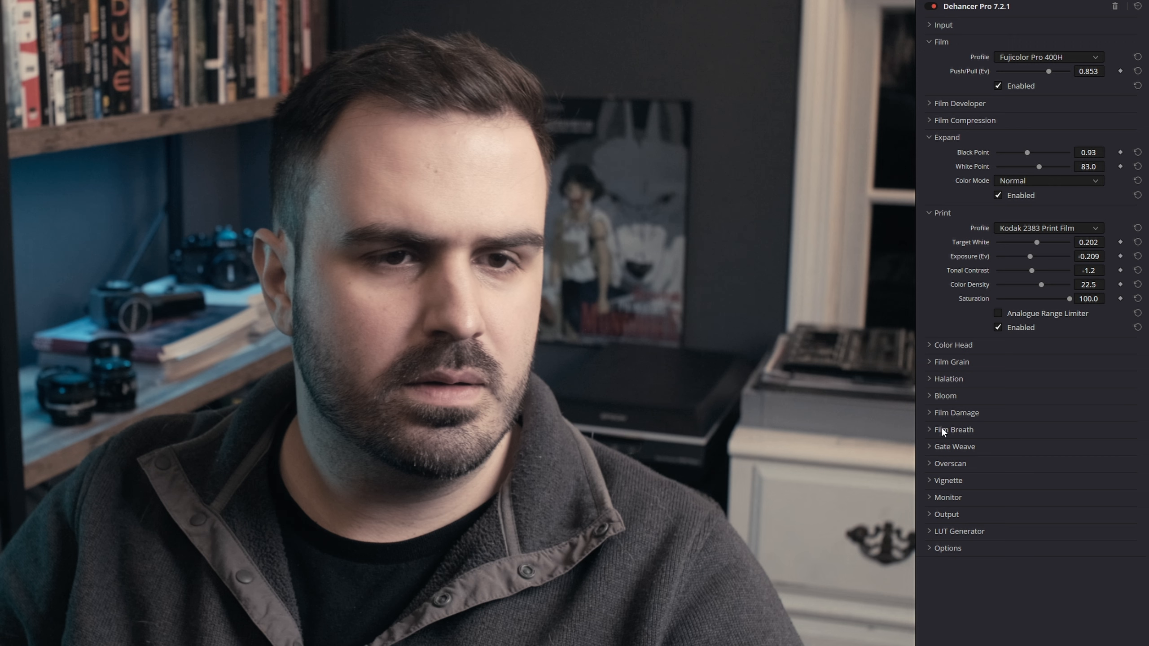
# Enable Film Grain in Dehancer with the 65 mm ISO 250 profile and an Amount of 3.0.
pyautogui.click(952, 363)
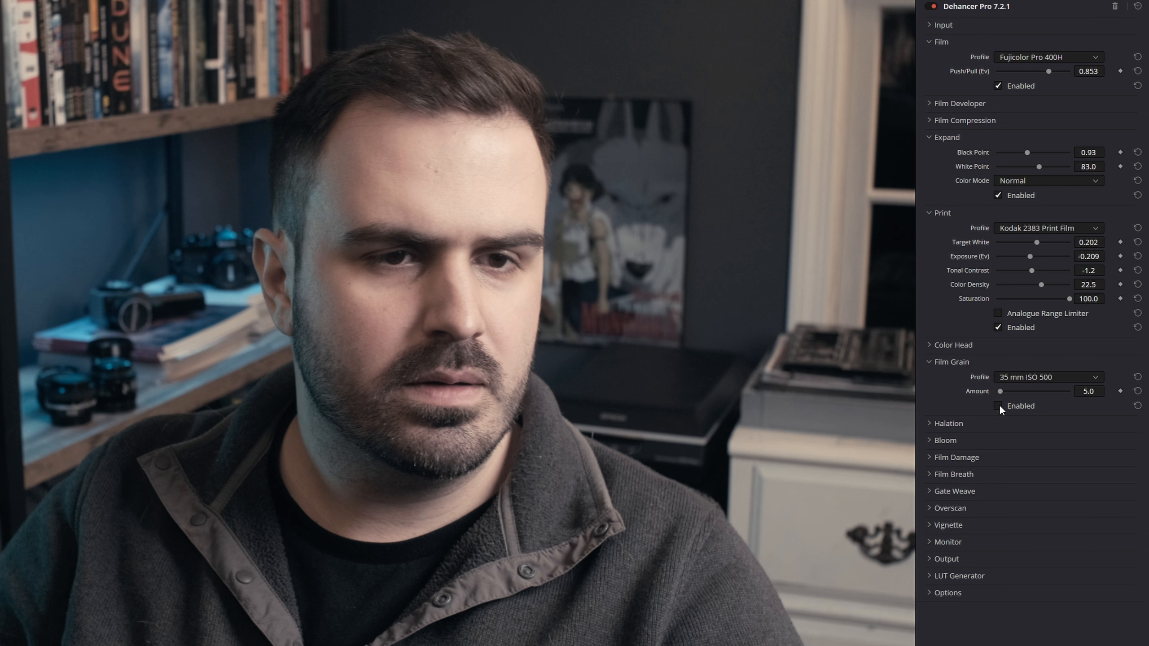
pyautogui.click(998, 406)
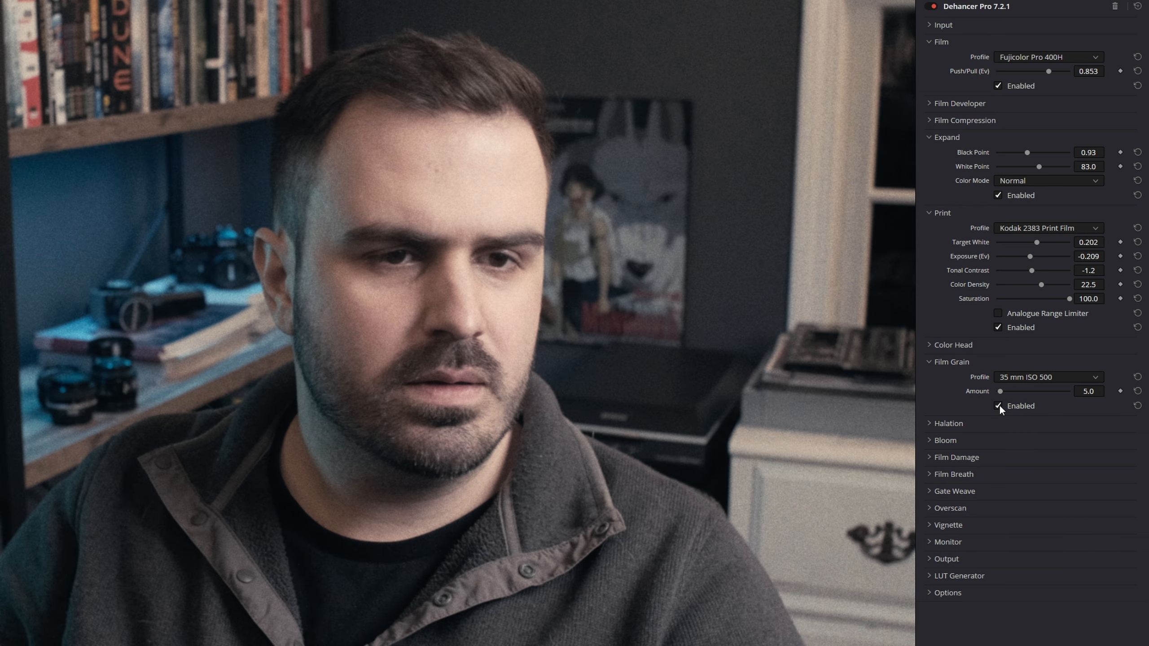
pyautogui.click(1030, 379)
pyautogui.click(1028, 375)
pyautogui.click(1029, 375)
pyautogui.scroll(-2, 1043, 432)
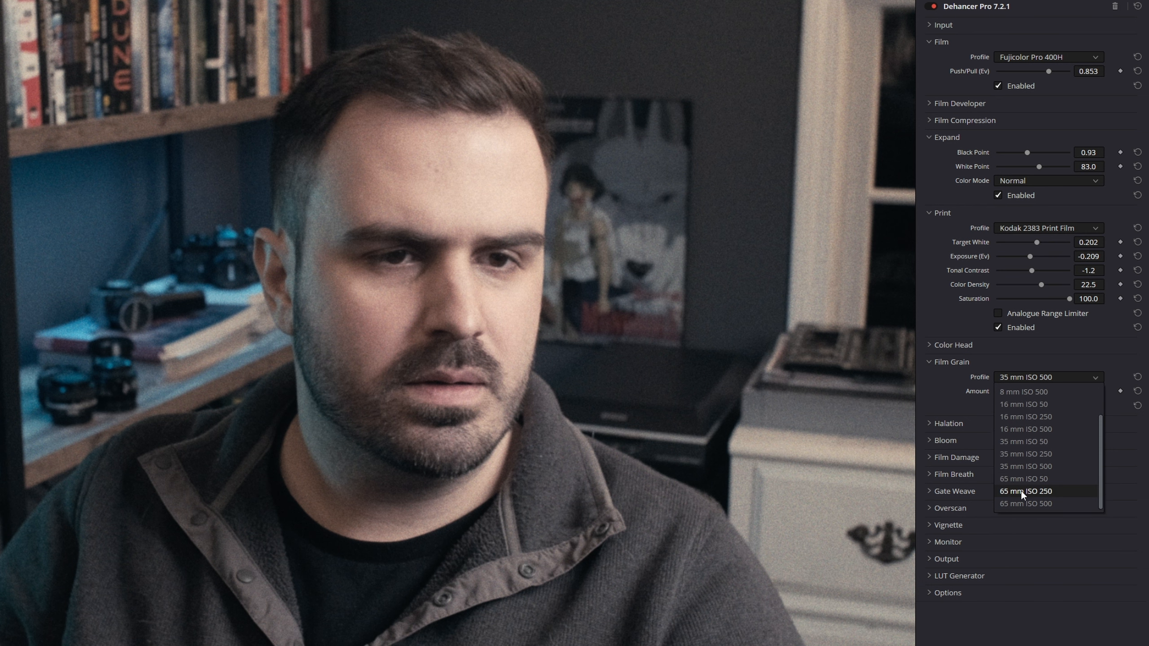
pyautogui.click(1020, 490)
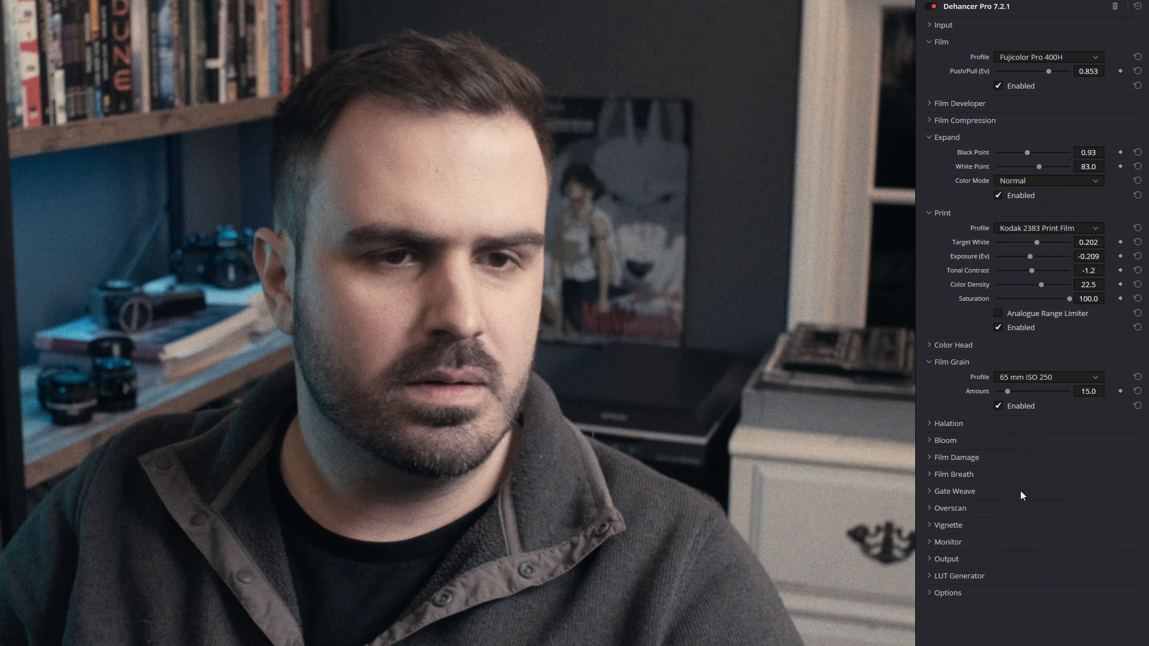
pyautogui.click(1086, 391)
pyautogui.write('3')
pyautogui.press('Return')
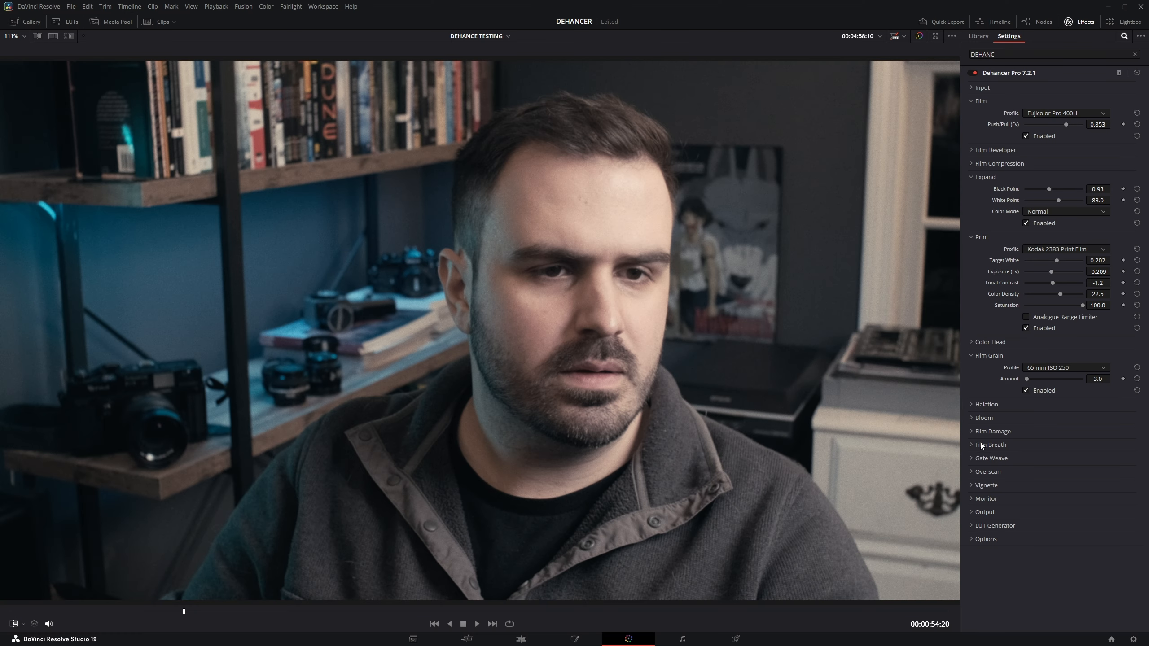
# Enable Dehancer's Halation with Amplify at 100.0 and Bloom with Amplify at 71.3.
pyautogui.click(985, 404)
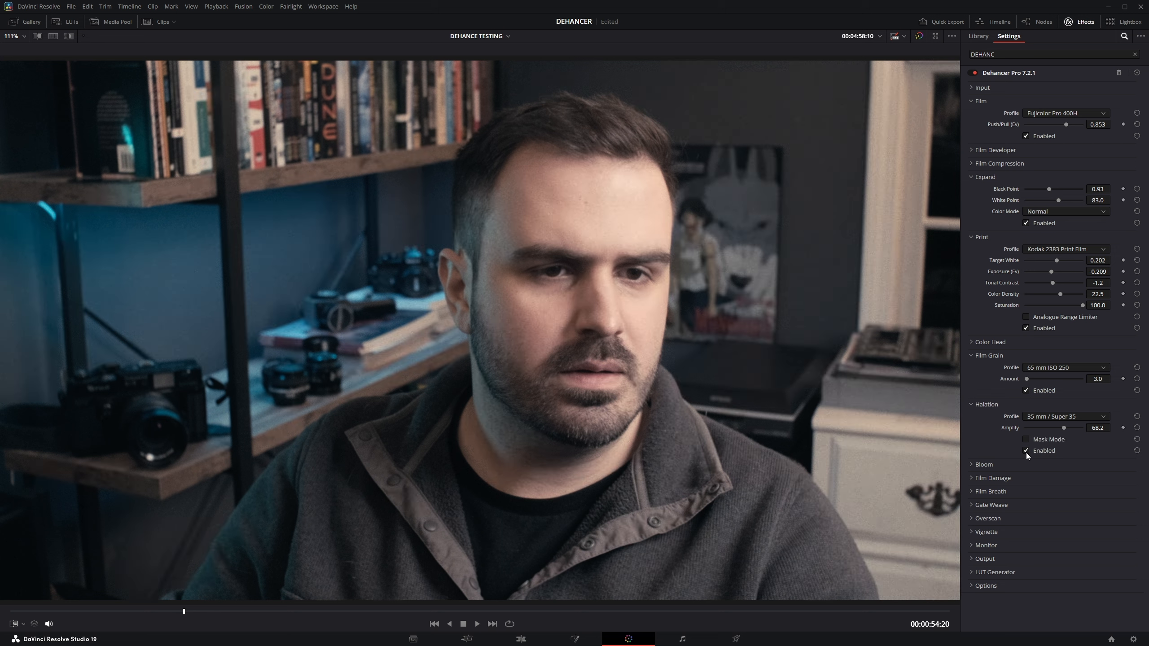
pyautogui.click(997, 466)
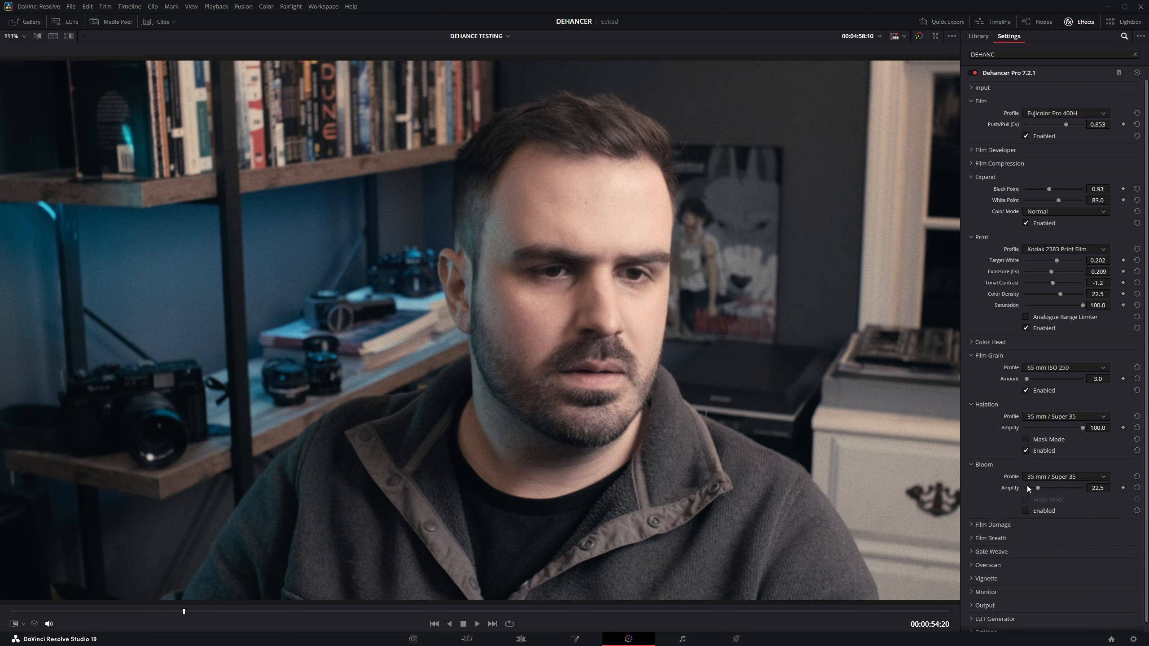
pyautogui.moveTo(1035, 485); pyautogui.dragTo(1130, 488)
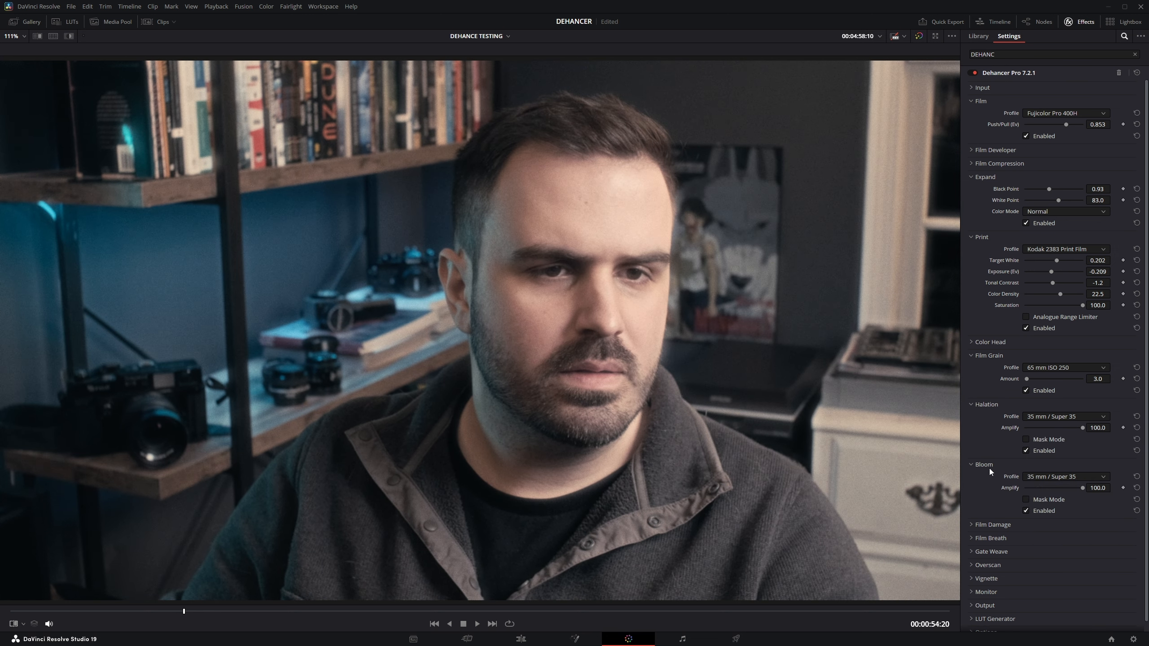
pyautogui.moveTo(1076, 487); pyautogui.dragTo(1067, 493)
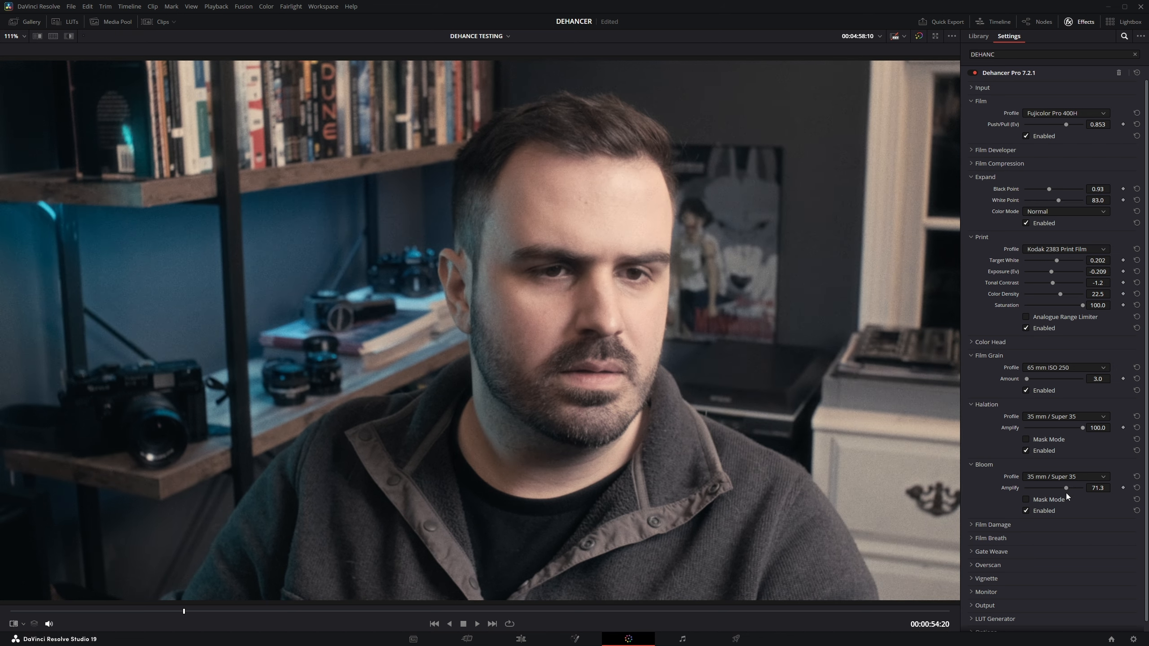
# Raise the Film Grain Amount to 37.2 and play the clip full screen to review the effects.
pyautogui.moveTo(1056, 380); pyautogui.dragTo(1049, 386)
pyautogui.hotkey('ctrl', 'f')
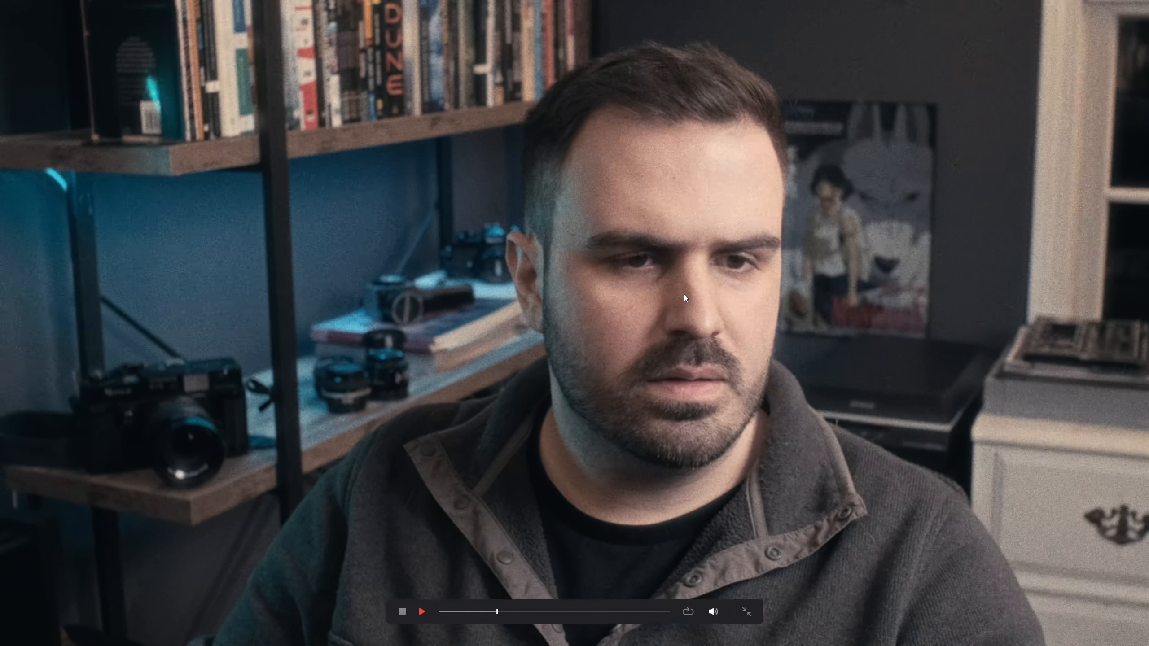
pyautogui.hotkey('ctrl', 'f')
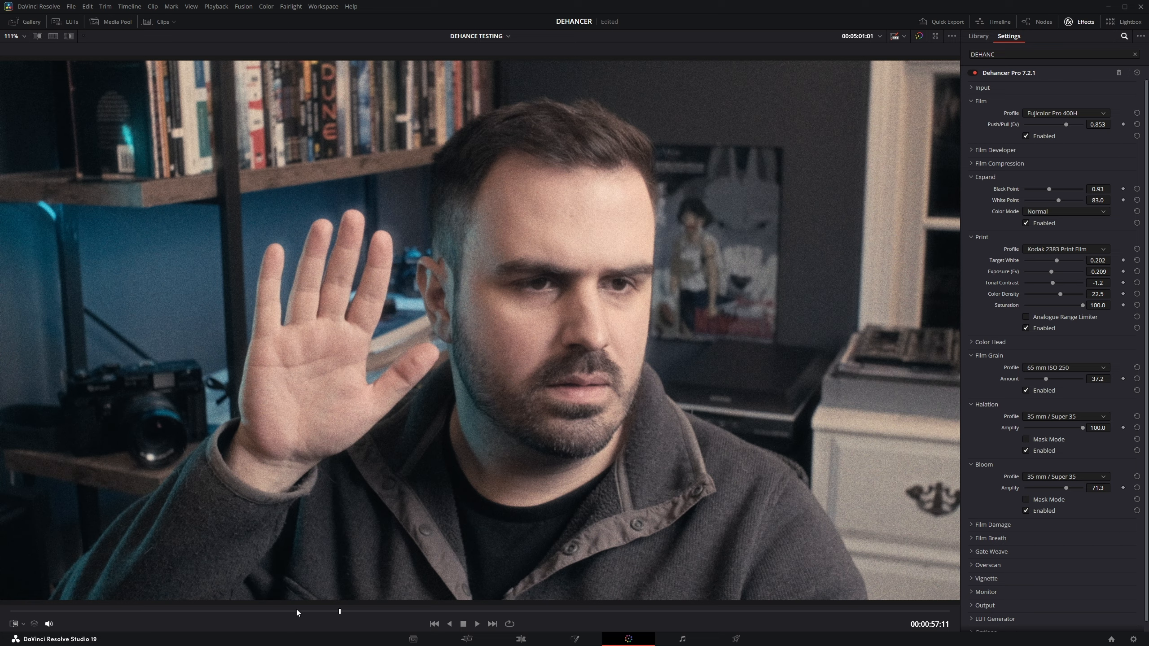
pyautogui.moveTo(297, 609); pyautogui.dragTo(162, 610)
# Disable Halation and Bloom, set the Film Grain Amount to 5.0, and scrub through the clip to check it.
pyautogui.click(1027, 511)
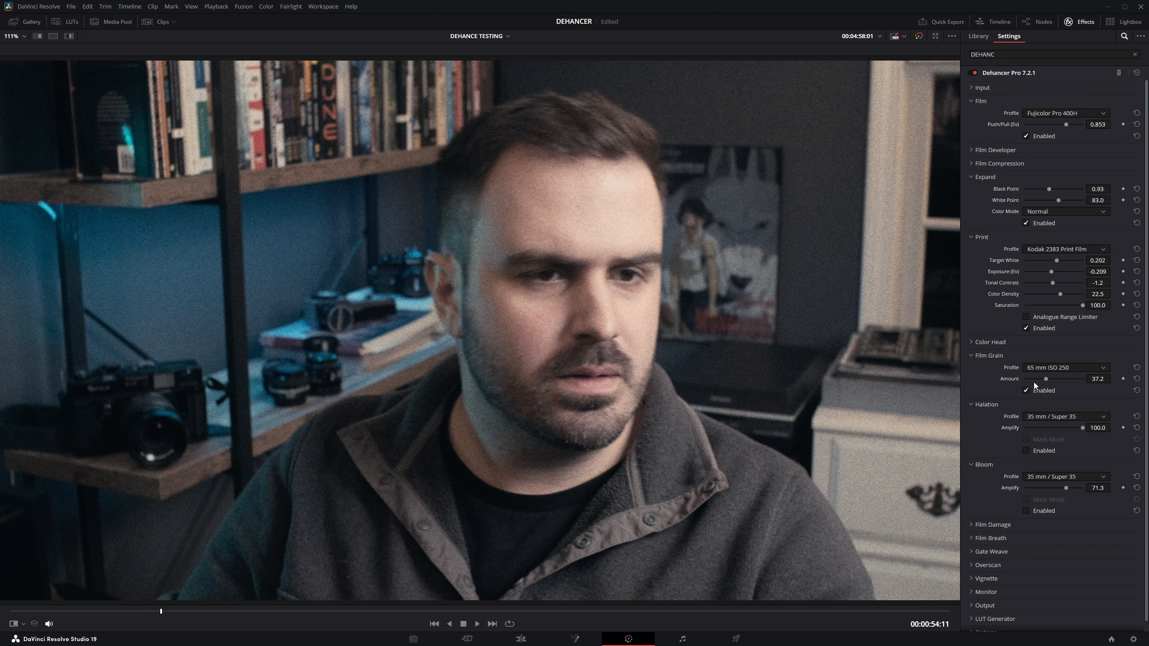
pyautogui.doubleClick(1091, 378)
pyautogui.write('5')
pyautogui.press('Return')
pyautogui.moveTo(233, 606); pyautogui.dragTo(282, 618)
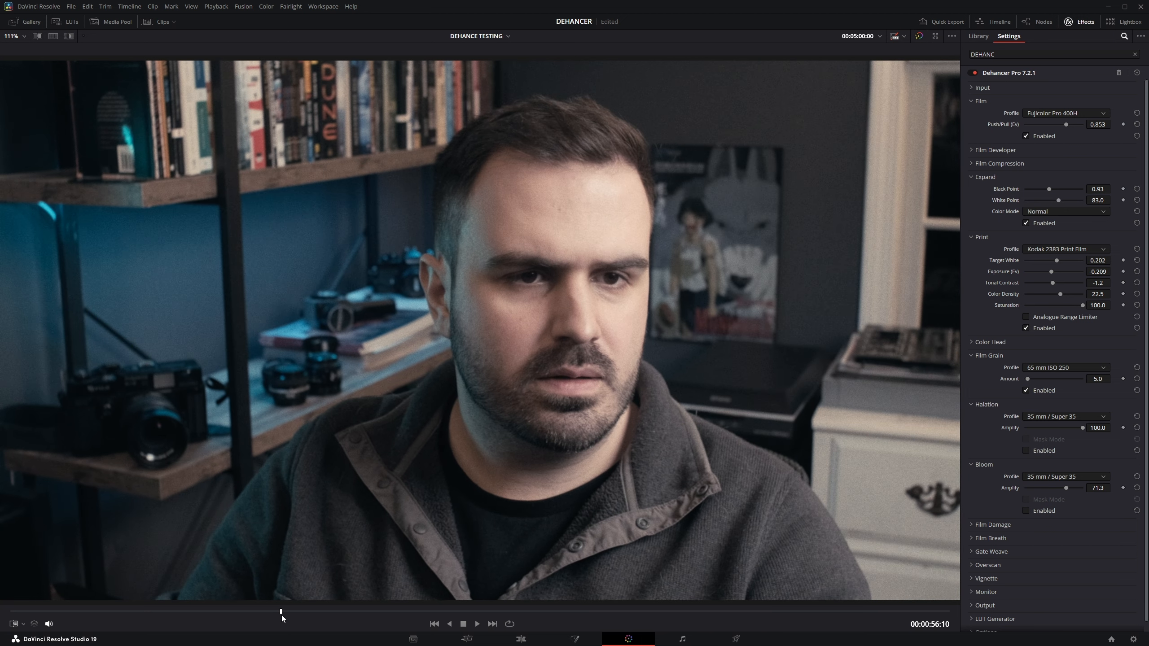
# Collapse all open Dehancer sections, from Bloom up to Film.
pyautogui.click(977, 403)
pyautogui.click(980, 357)
pyautogui.click(978, 382)
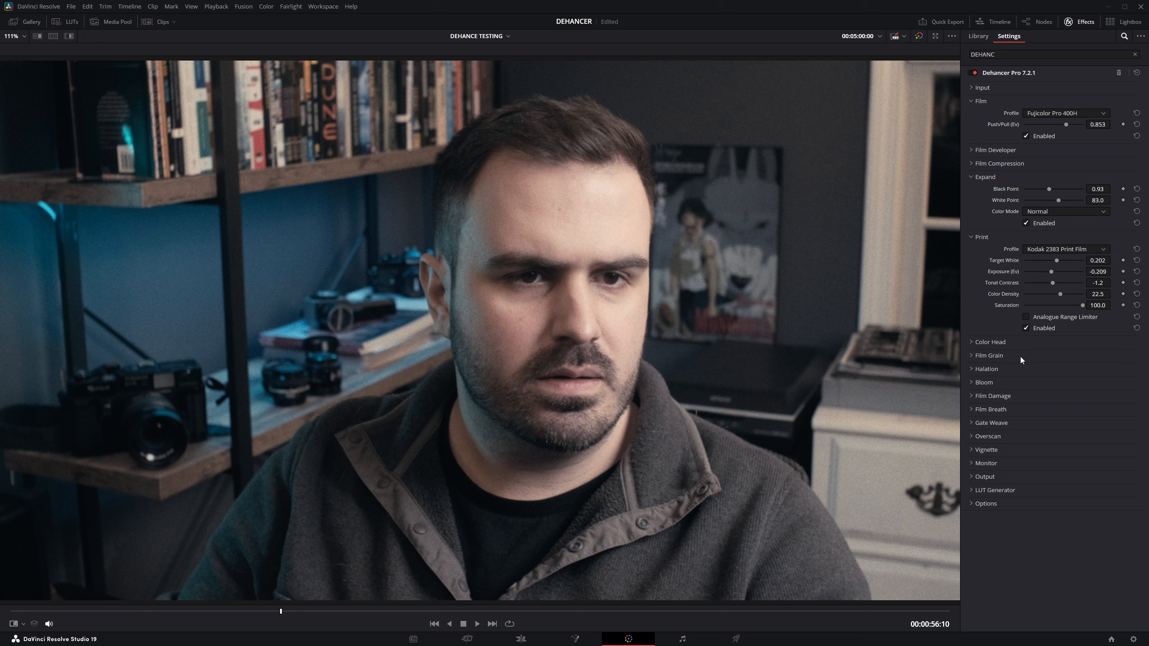
pyautogui.click(982, 239)
pyautogui.click(995, 178)
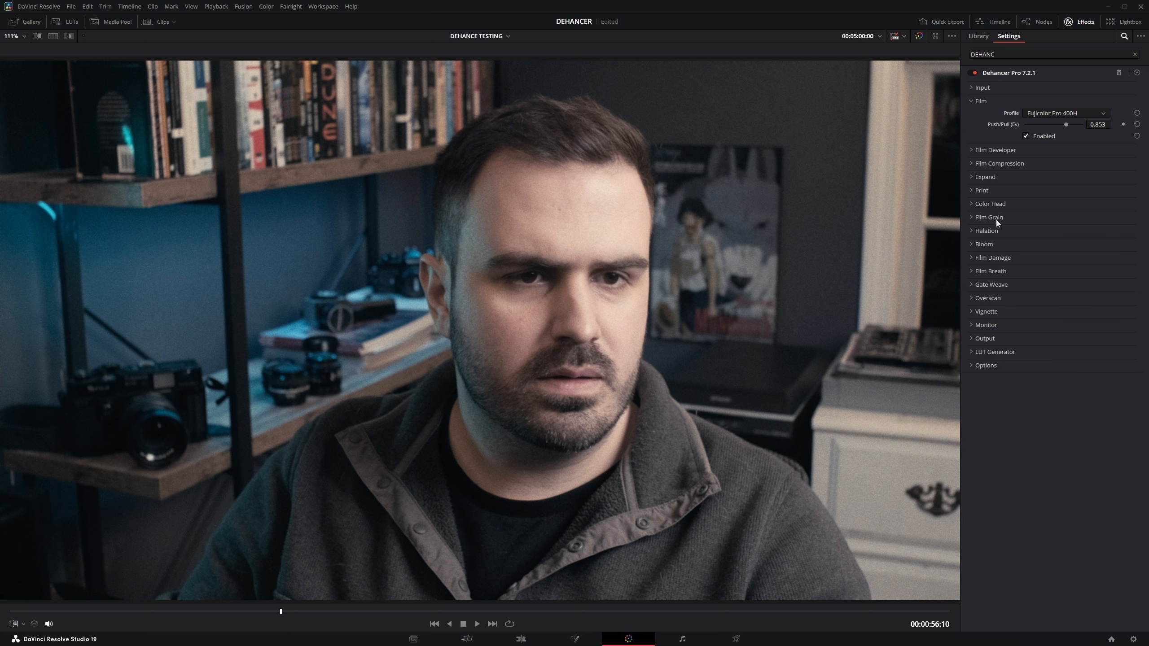
pyautogui.click(979, 103)
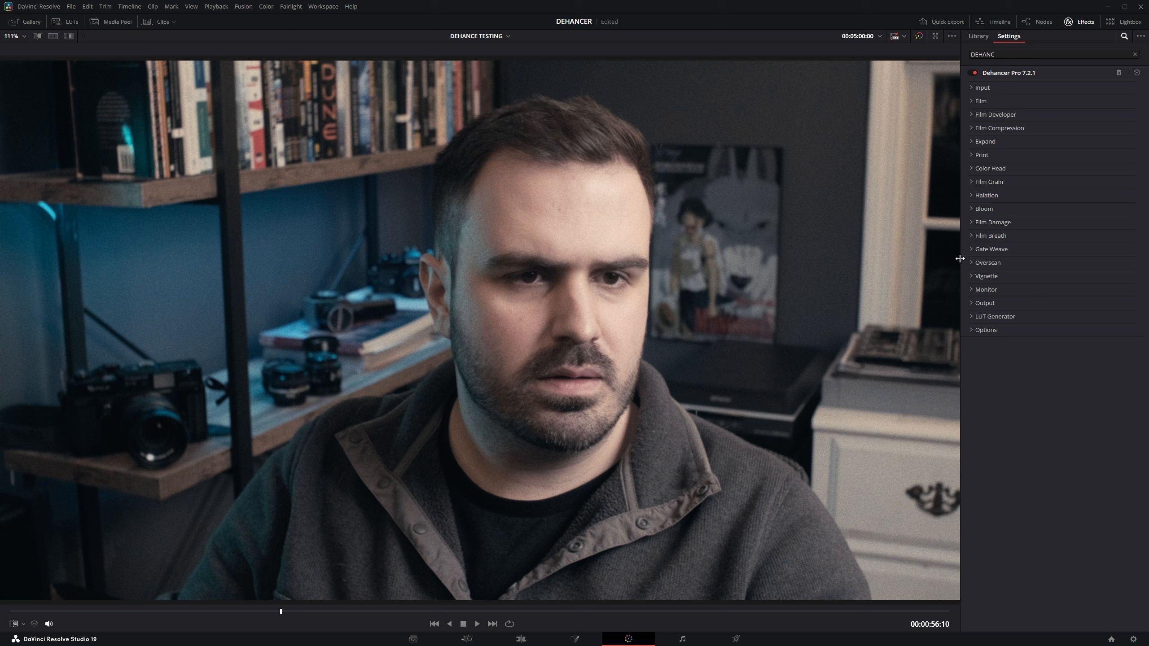
# Clear the effects library search and bring up the Film Look Creator effect for the clip.
pyautogui.click(1135, 52)
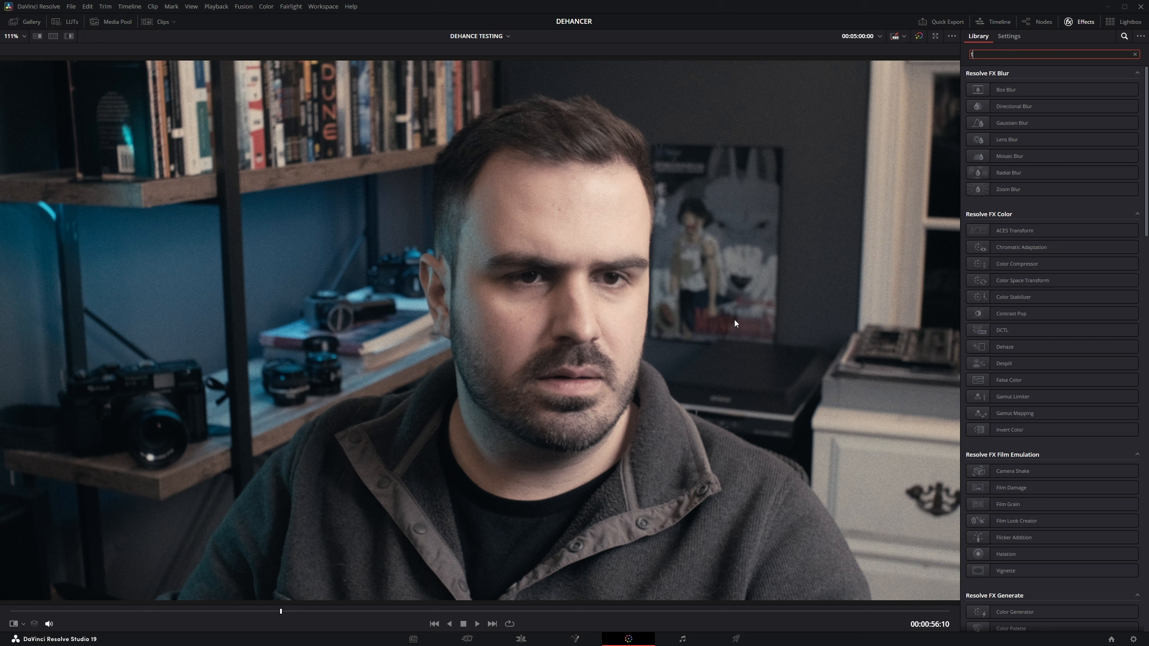
pyautogui.click(950, 258)
pyautogui.click(1135, 54)
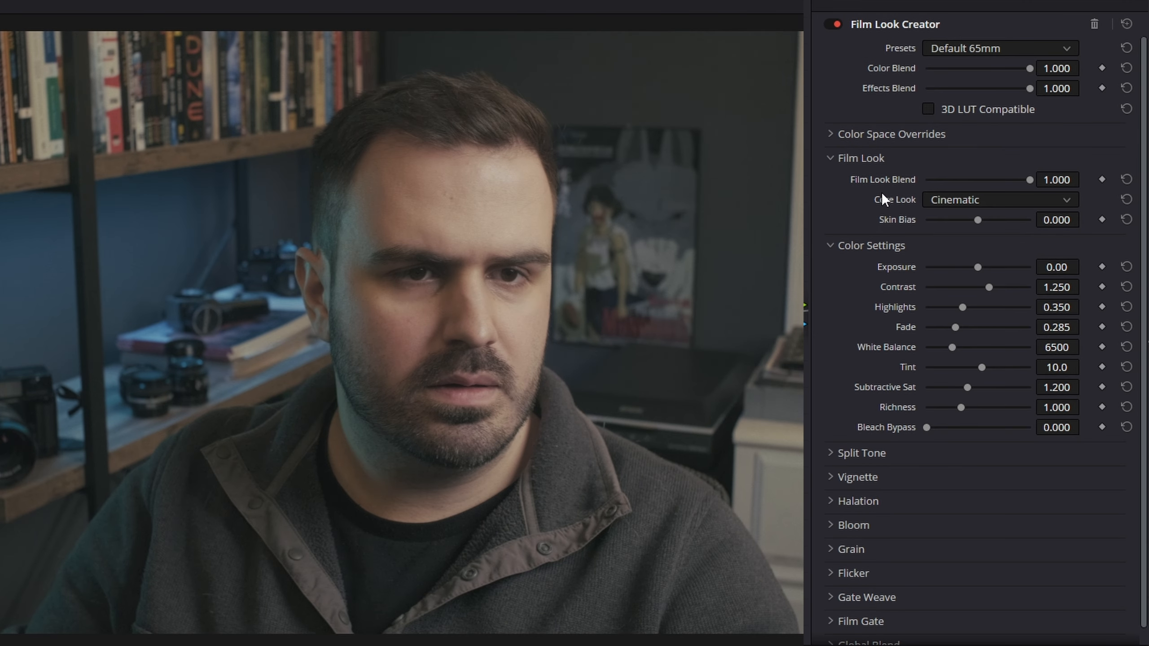
# Apply the Default 35mm preset in Film Look Creator, then set Core Look to Akasaka and Skin Bias to -0.039.
pyautogui.click(968, 50)
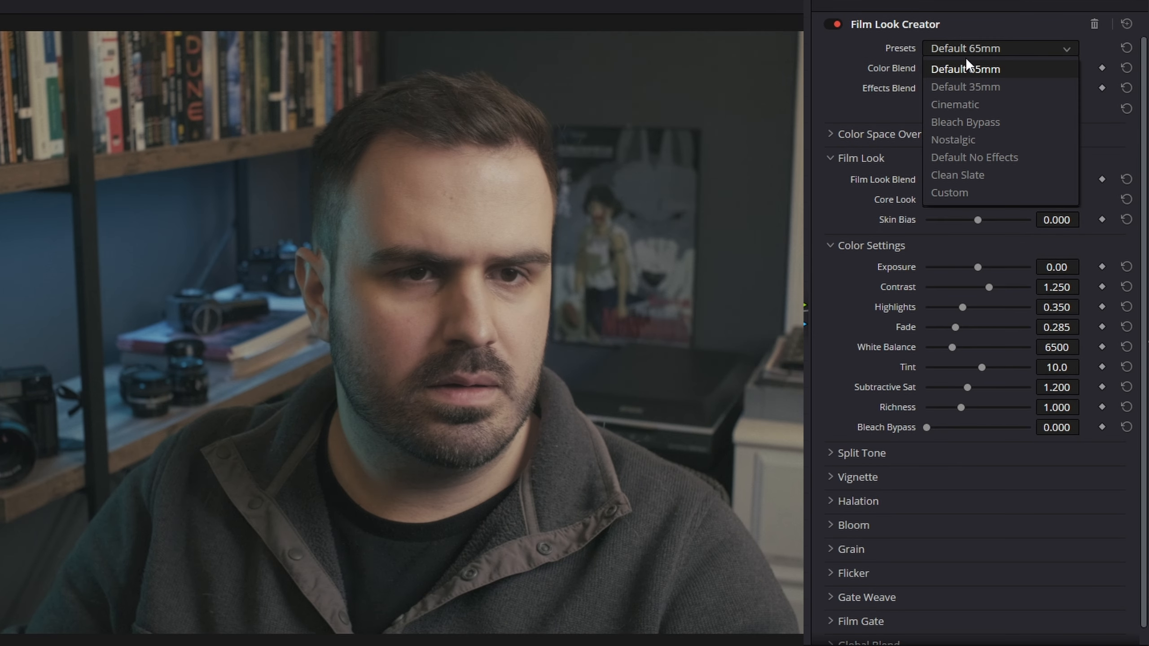
pyautogui.click(978, 87)
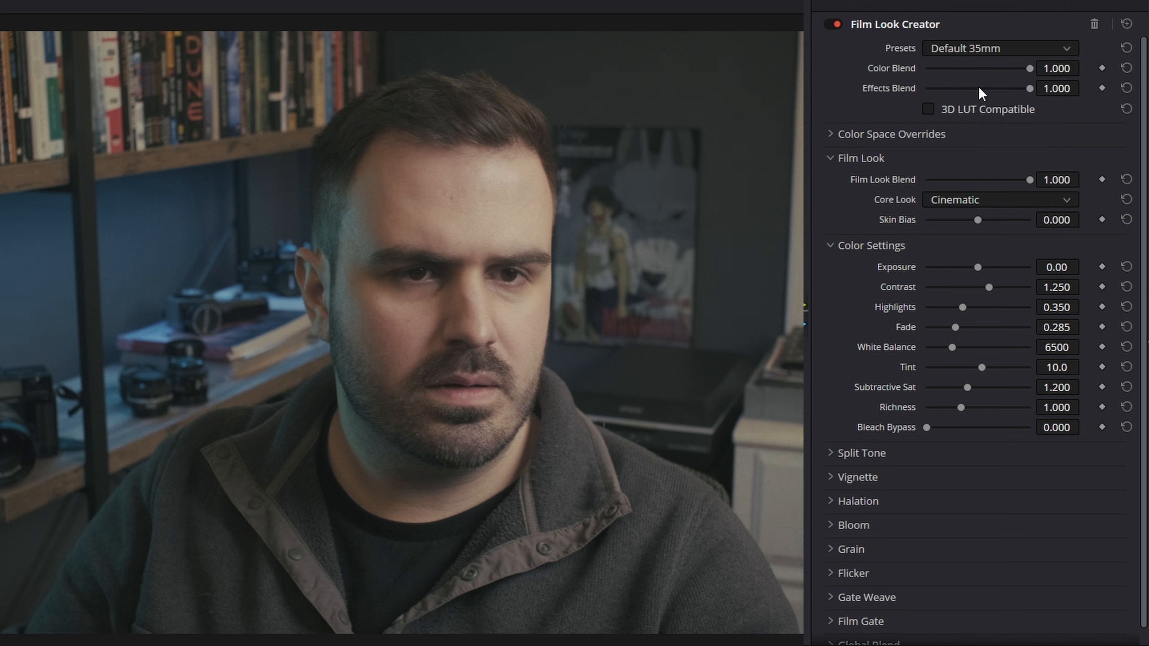
pyautogui.click(968, 205)
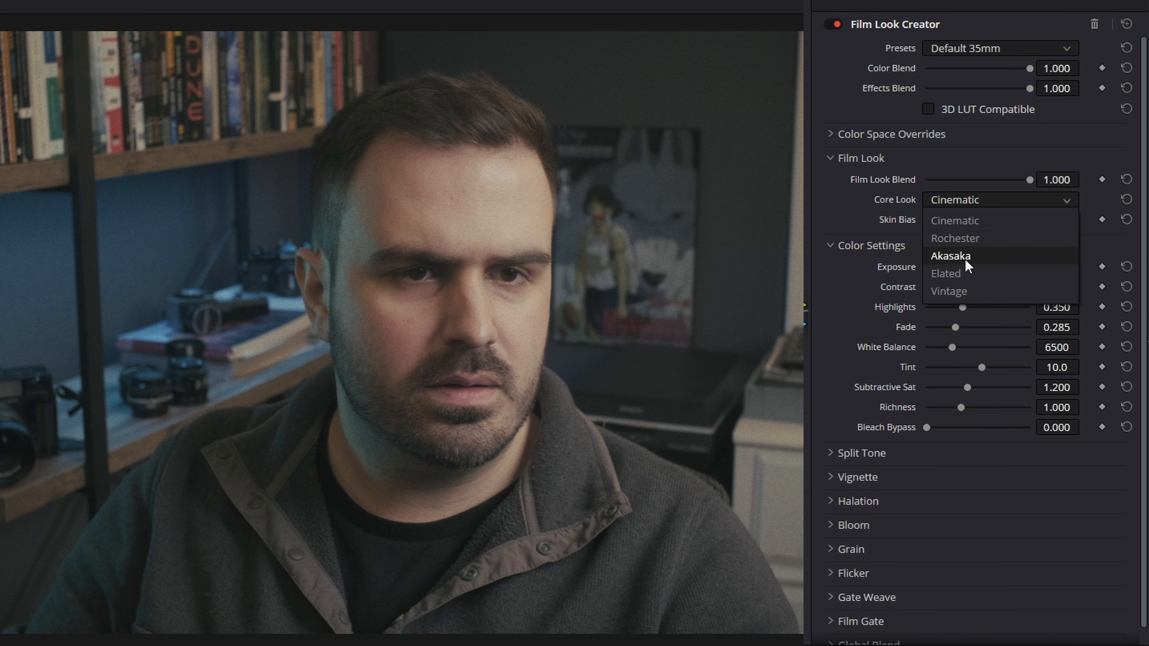
pyautogui.click(973, 223)
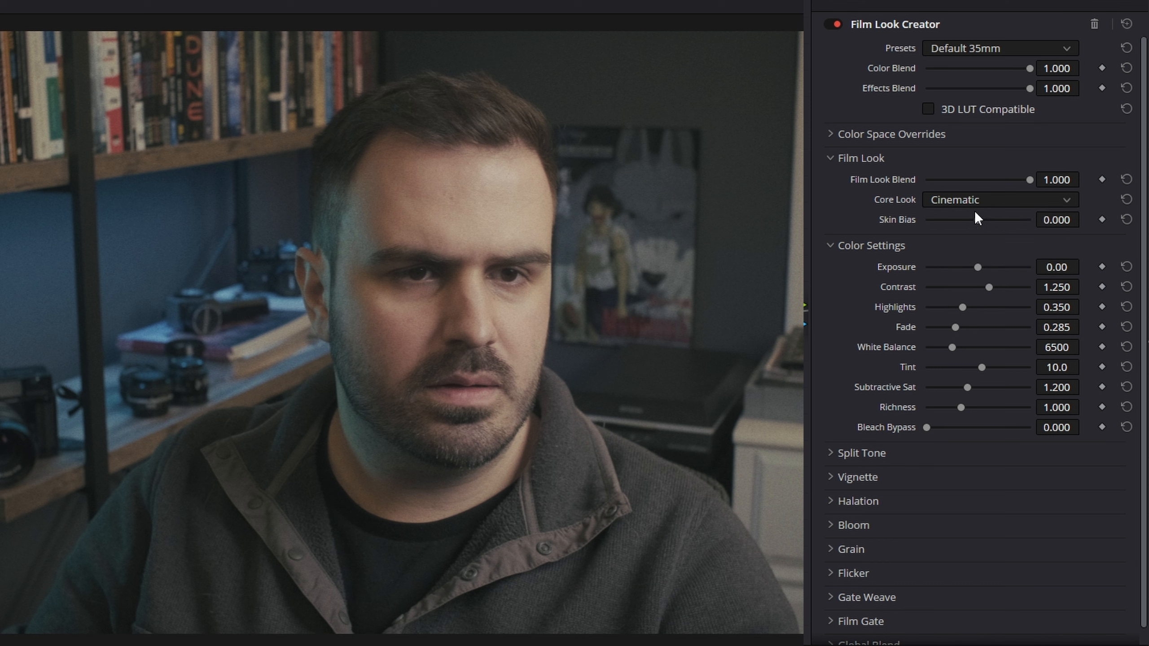
pyautogui.click(977, 199)
pyautogui.click(977, 258)
pyautogui.moveTo(980, 217)
pyautogui.mouseDown()
pyautogui.moveTo(1004, 218)
pyautogui.moveTo(962, 222)
pyautogui.moveTo(977, 221)
pyautogui.mouseUp()
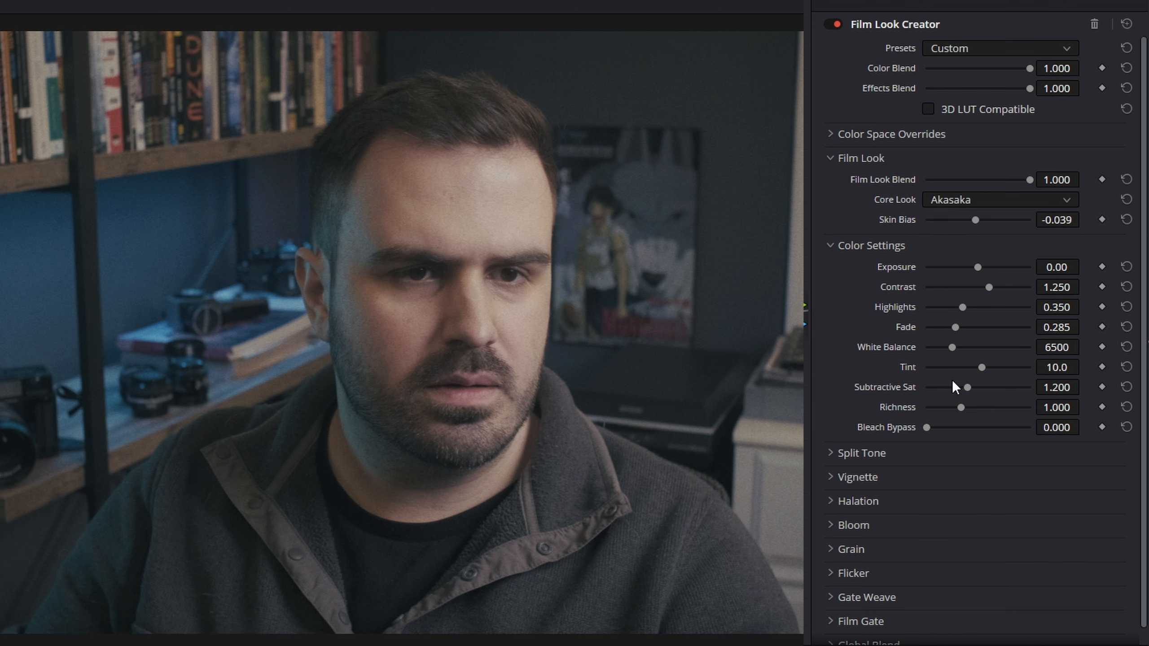
# Compare Film Look Creator's Halation on and off, and set its Amount to 0.713 with Halation enabled.
pyautogui.scroll(-1, 864, 373)
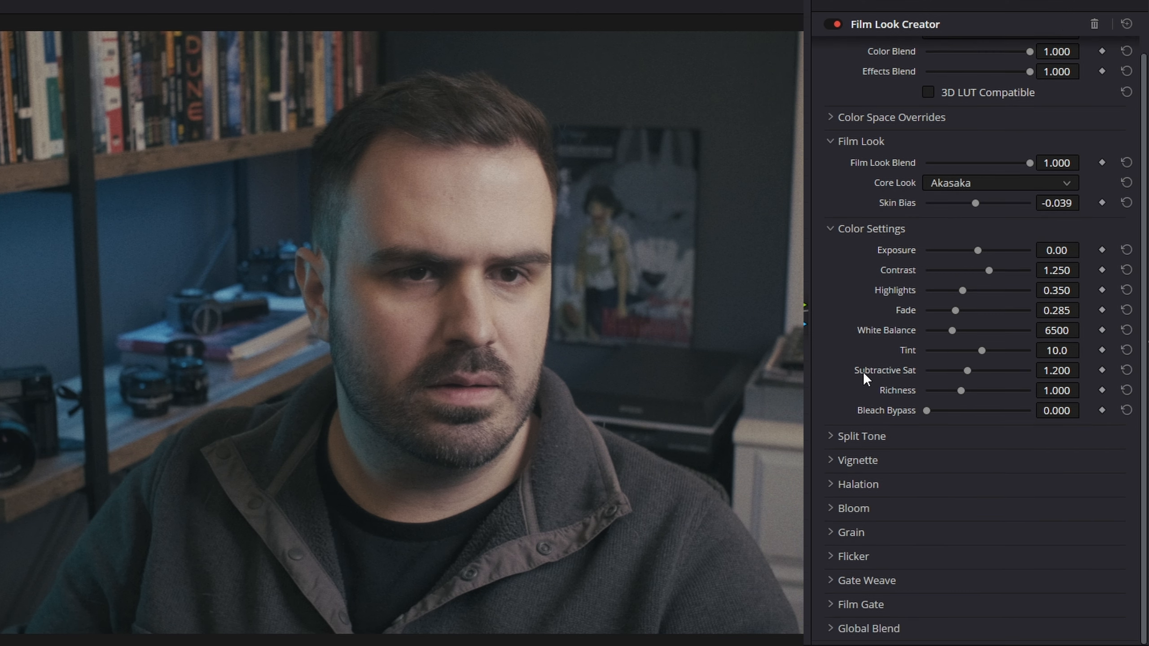
pyautogui.click(867, 484)
pyautogui.click(928, 506)
pyautogui.click(929, 506)
pyautogui.click(928, 506)
pyautogui.click(928, 506)
pyautogui.moveTo(978, 546); pyautogui.dragTo(1000, 551)
pyautogui.click(928, 506)
pyautogui.click(928, 506)
# Set the Film Look Creator Vignette to Amount 0.310 and Size 0.845.
pyautogui.click(892, 460)
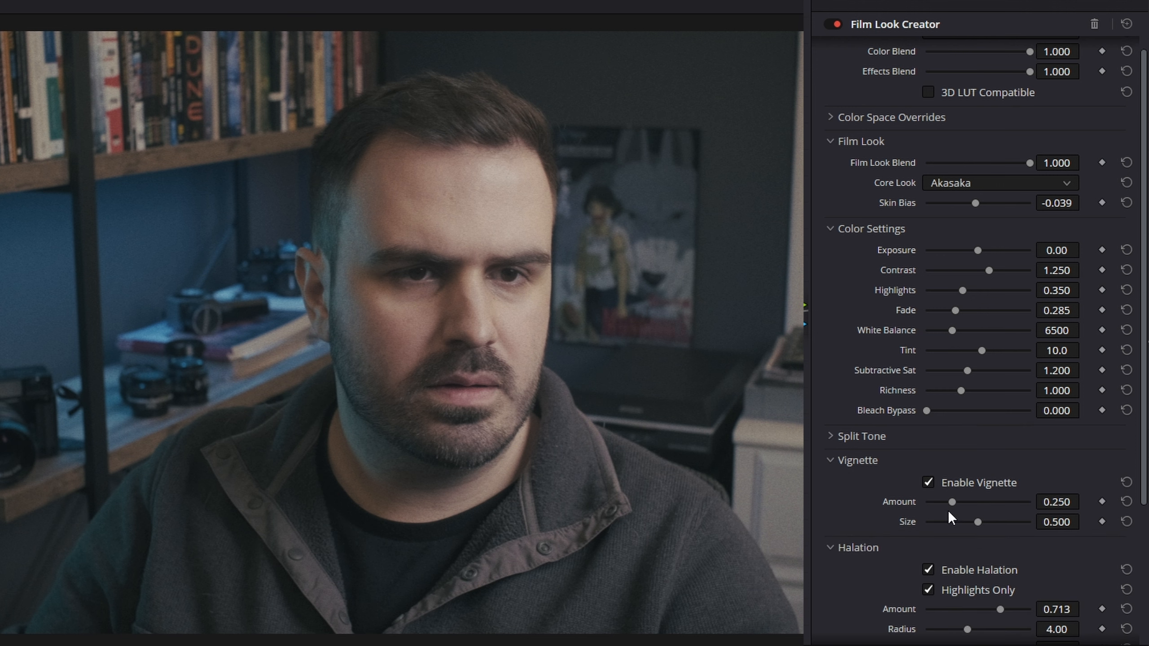
pyautogui.moveTo(948, 501); pyautogui.dragTo(1014, 532)
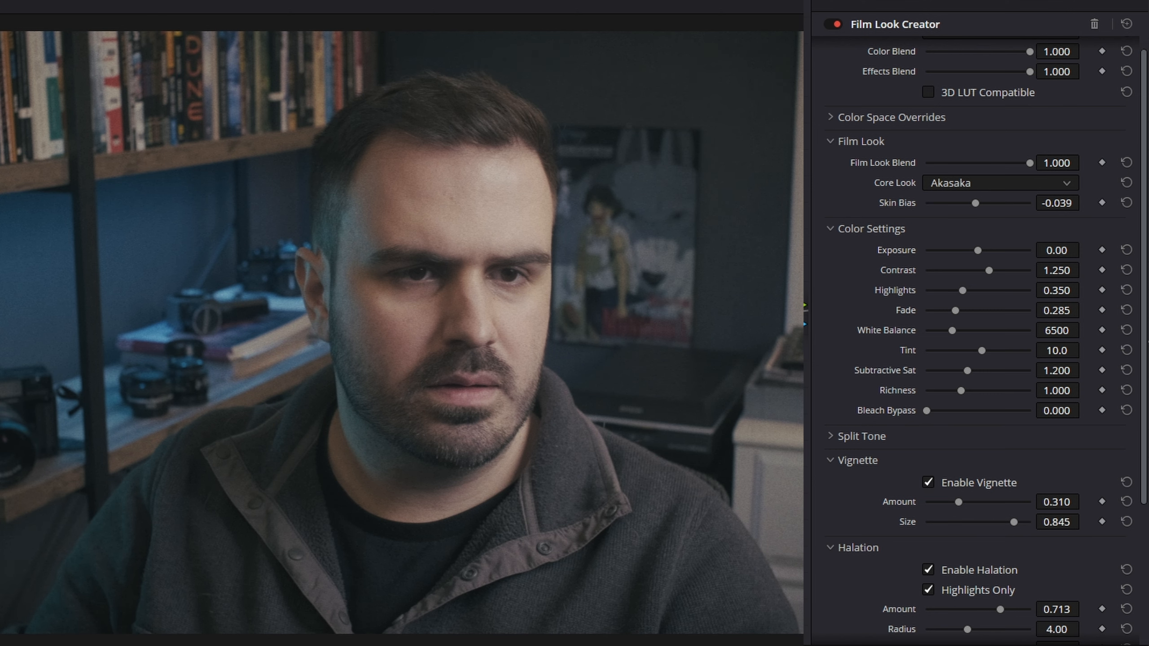
pyautogui.scroll(1, 912, 407)
pyautogui.scroll(-5, 910, 411)
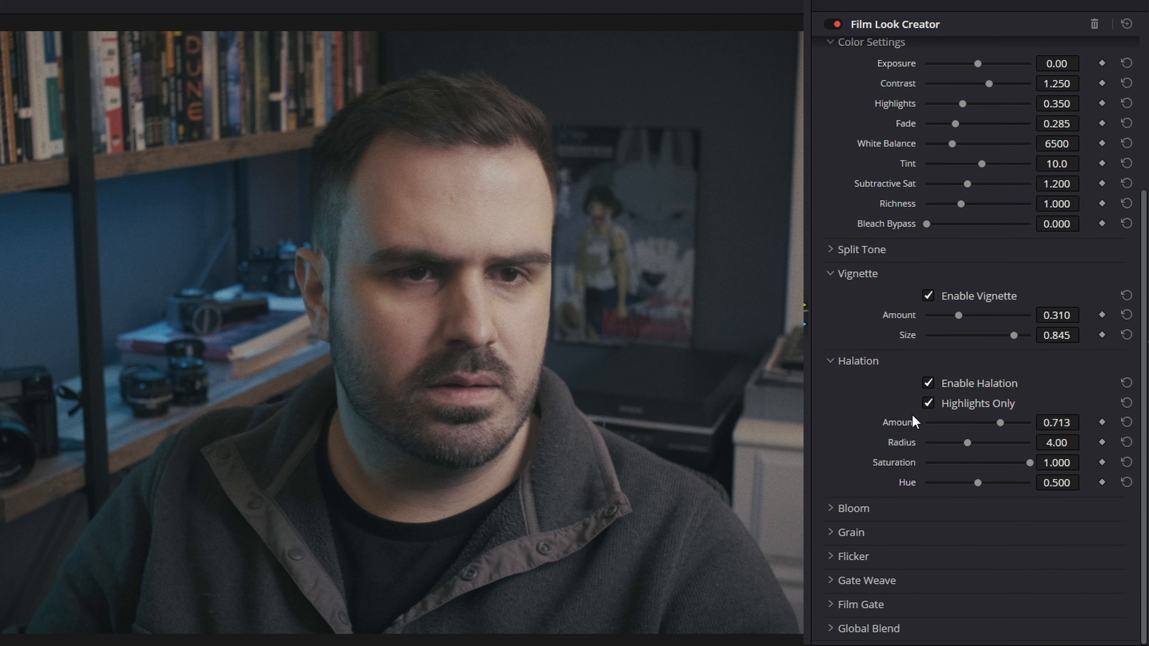
pyautogui.scroll(5, 912, 414)
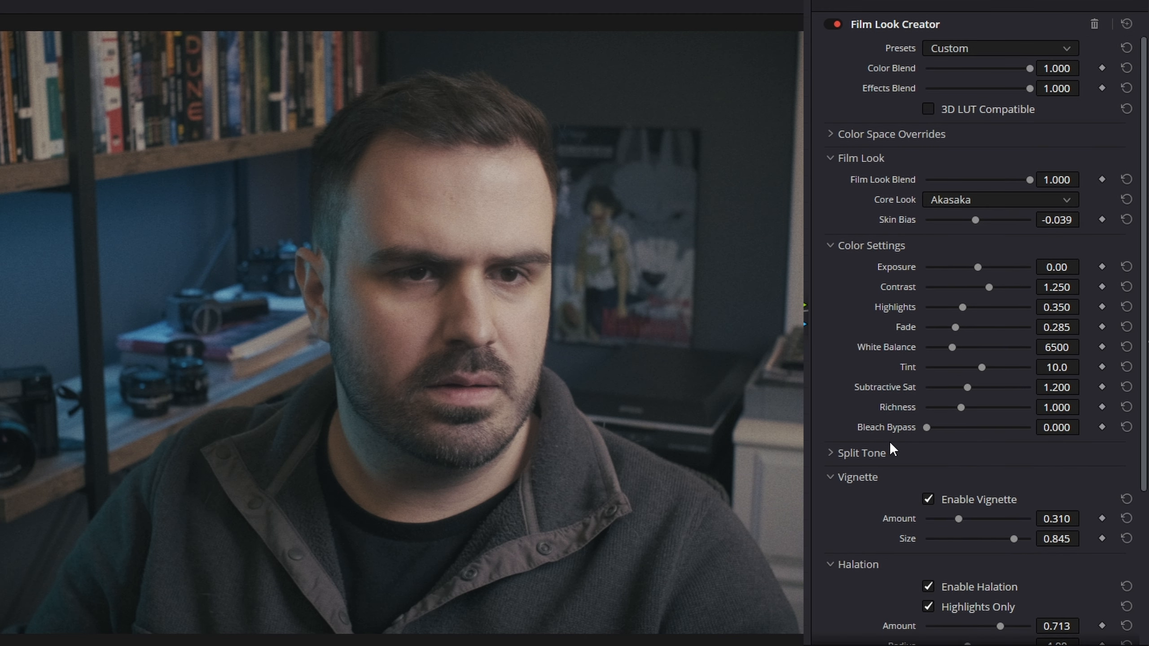